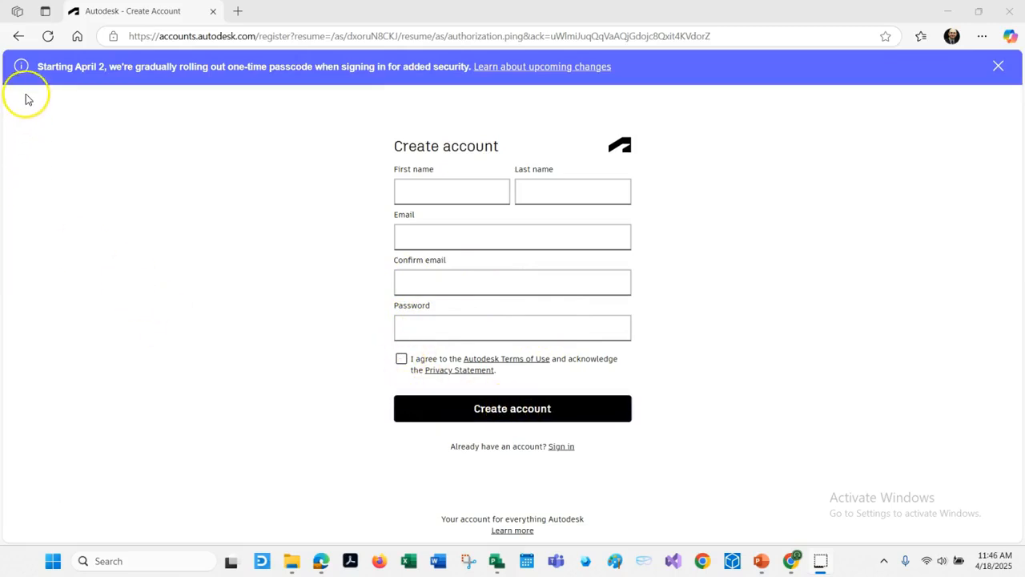
# Step: Return to the Autodesk educational software overview and expand the list to show all products
pyautogui.click(19, 37)
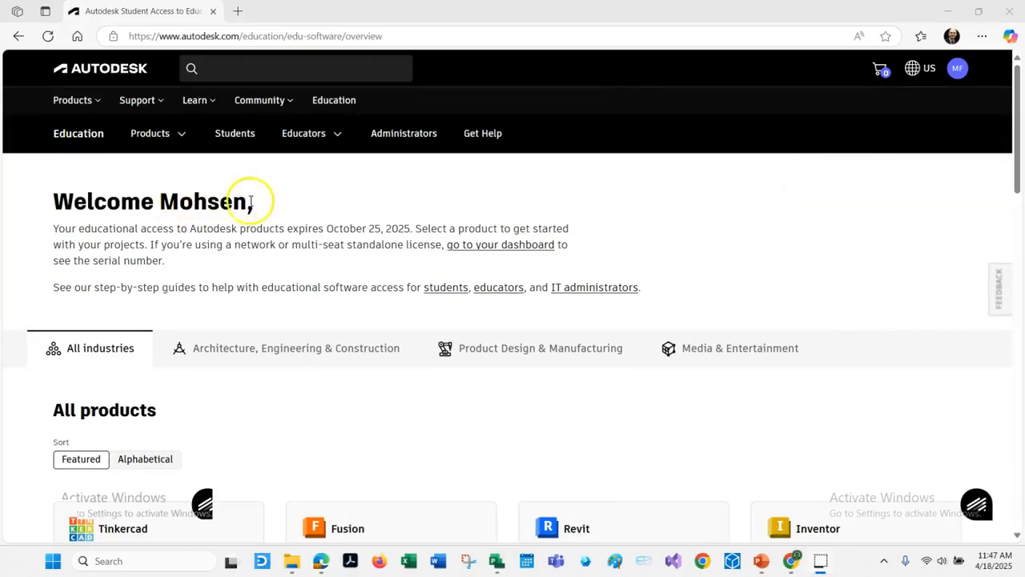
pyautogui.scroll(-3, 446, 219)
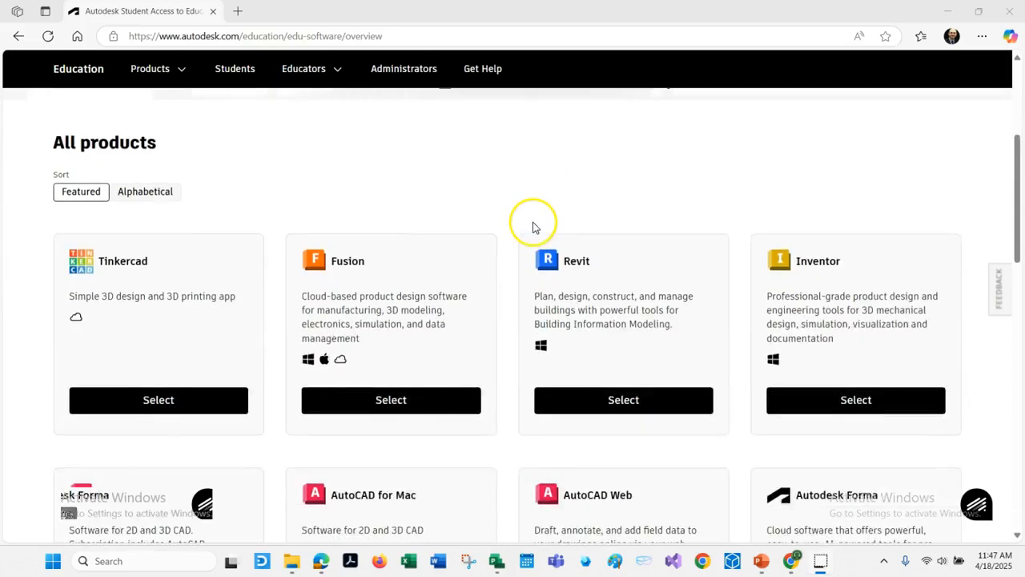
pyautogui.scroll(-5, 534, 226)
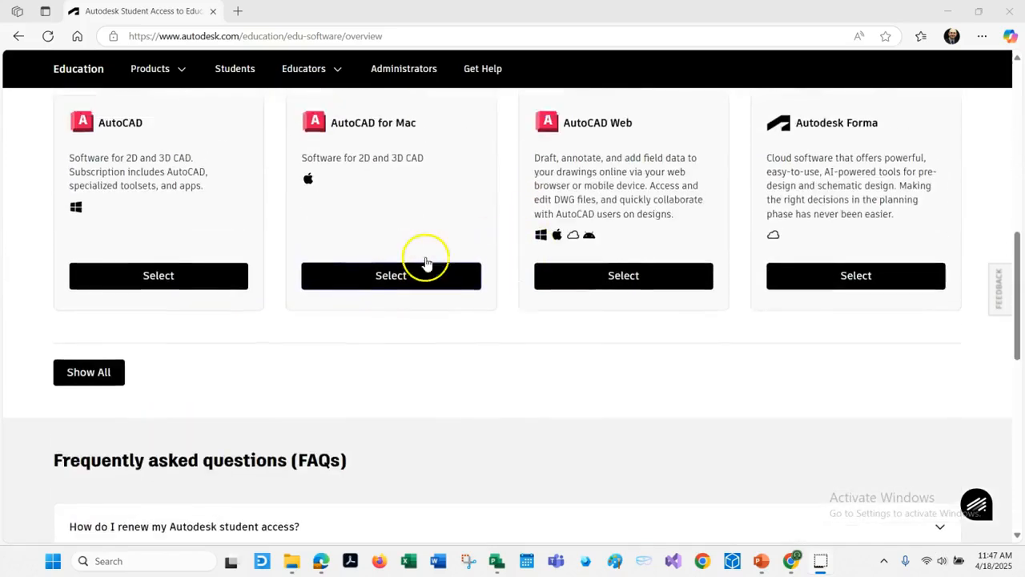
pyautogui.scroll(-1, 426, 264)
pyautogui.click(103, 282)
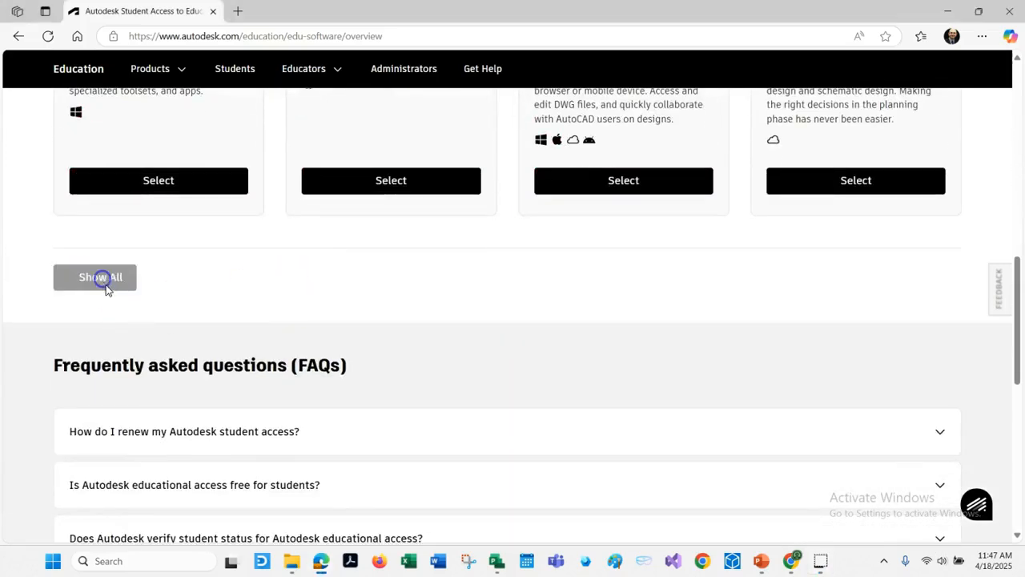
# Step: Find Navisworks Manage in the full product list and select it
pyautogui.scroll(-10, 555, 322)
pyautogui.scroll(-12, 561, 318)
pyautogui.scroll(-10, 565, 318)
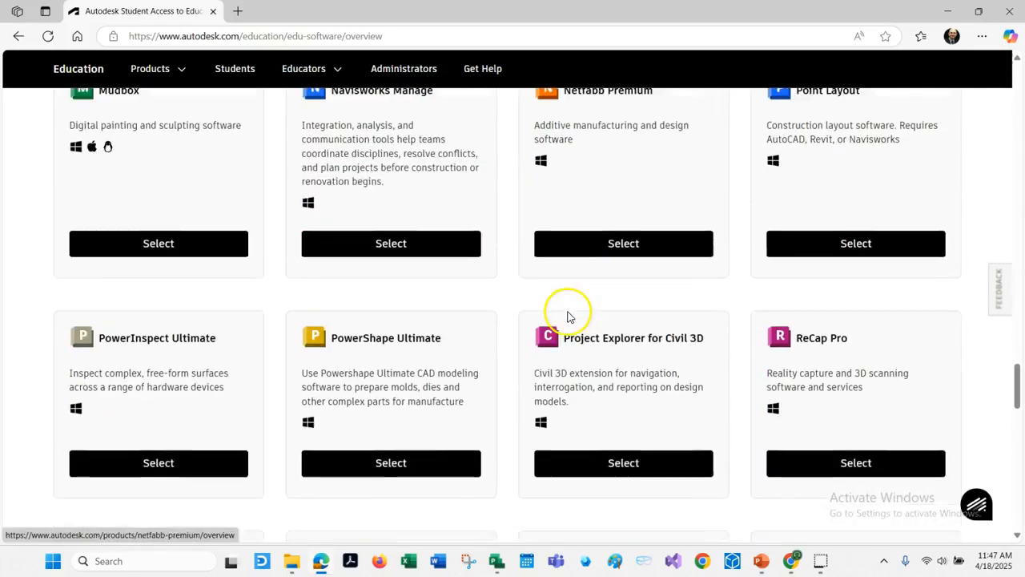
pyautogui.scroll(2, 560, 316)
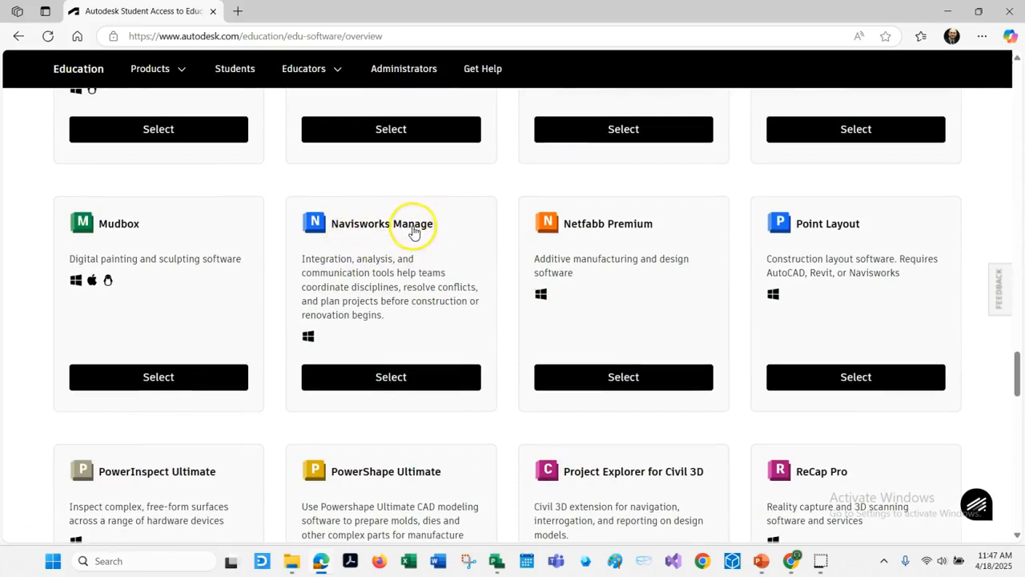
pyautogui.click(420, 376)
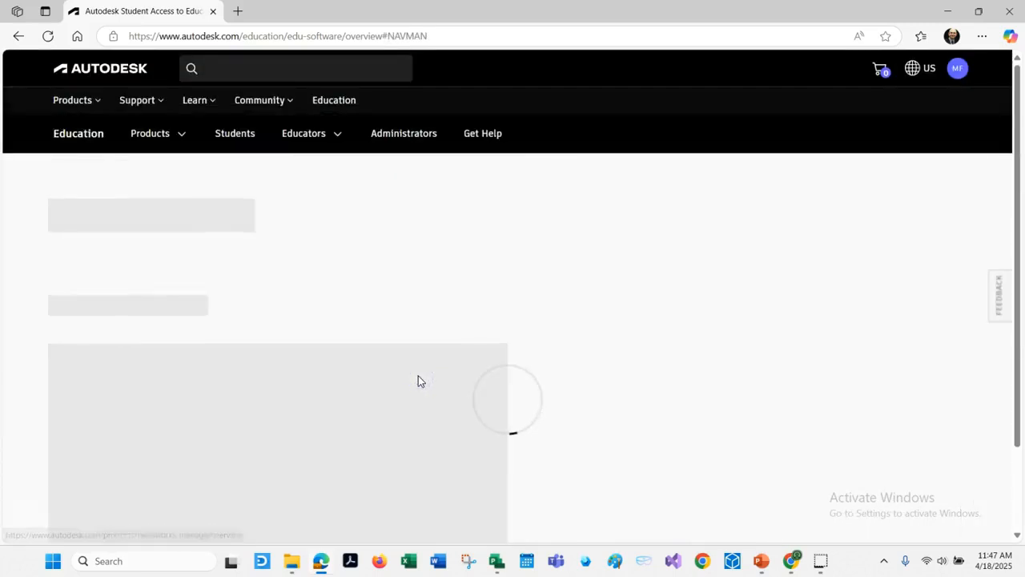
# Step: Choose the Student subscription plan for Navisworks Manage and access its products in the Autodesk account
pyautogui.scroll(-1, 420, 342)
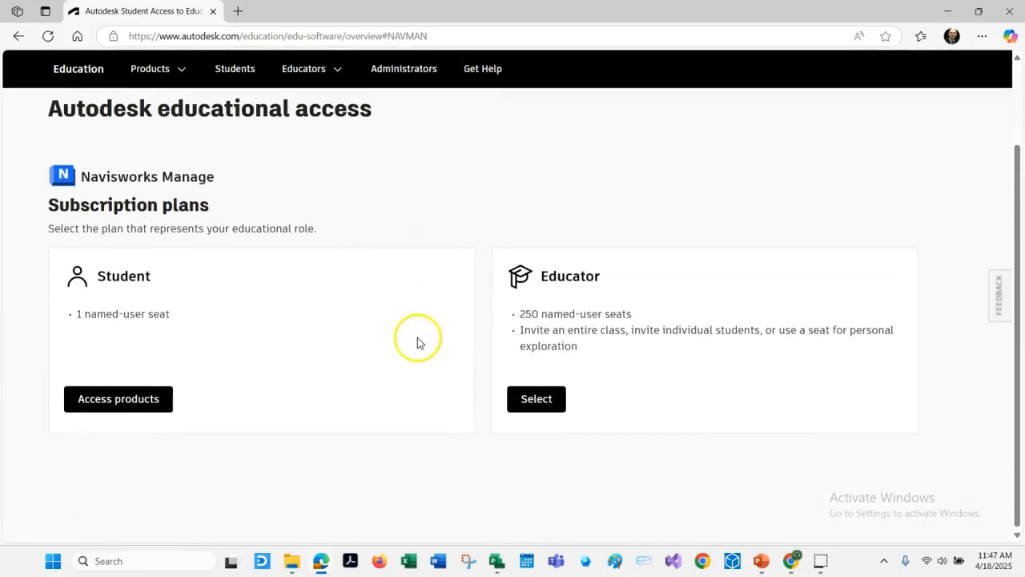
pyautogui.click(144, 404)
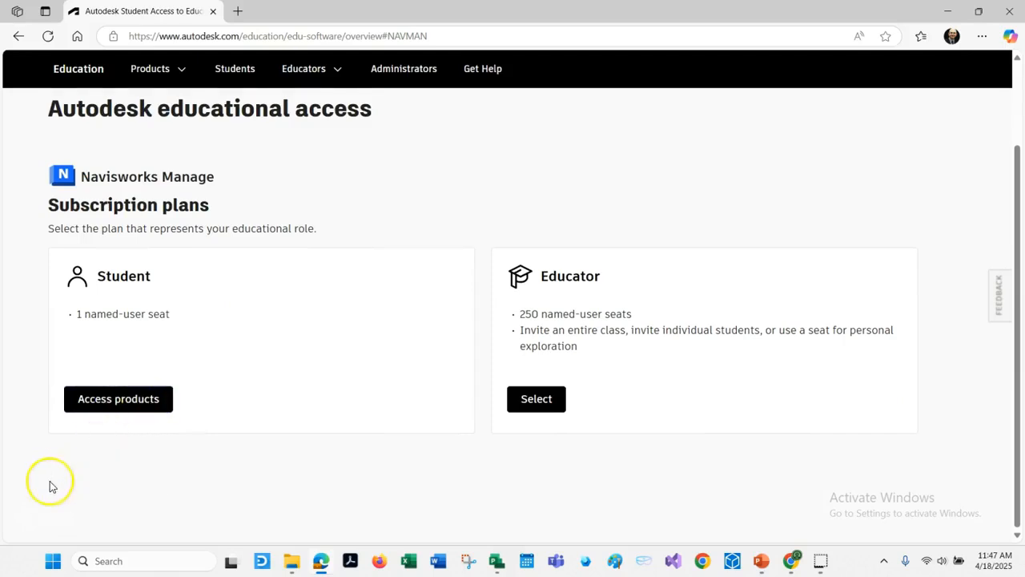
pyautogui.click(146, 439)
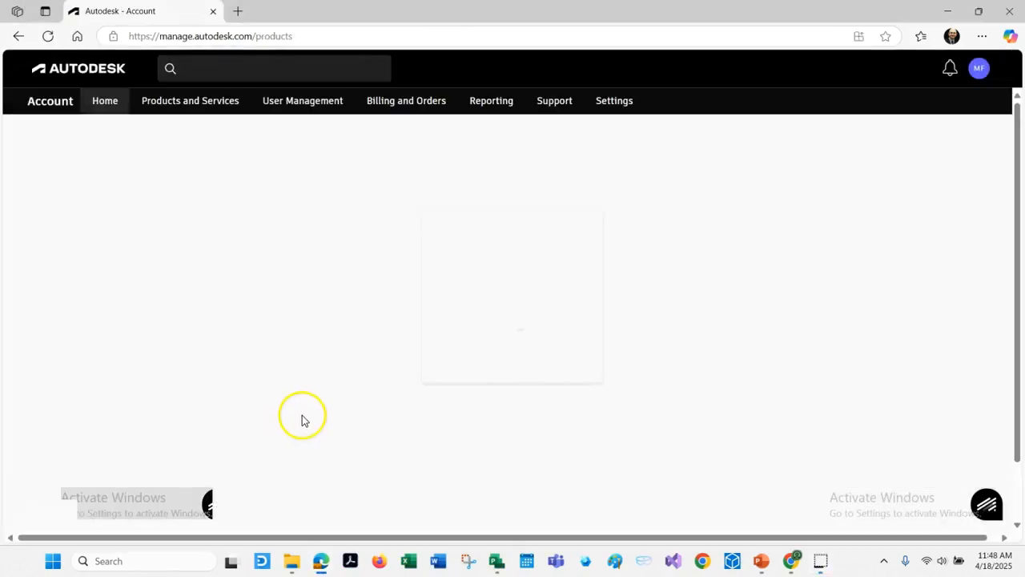
# Step: Set the Navisworks Manage version to 2025 and start its standard installation
pyautogui.scroll(-1, 506, 374)
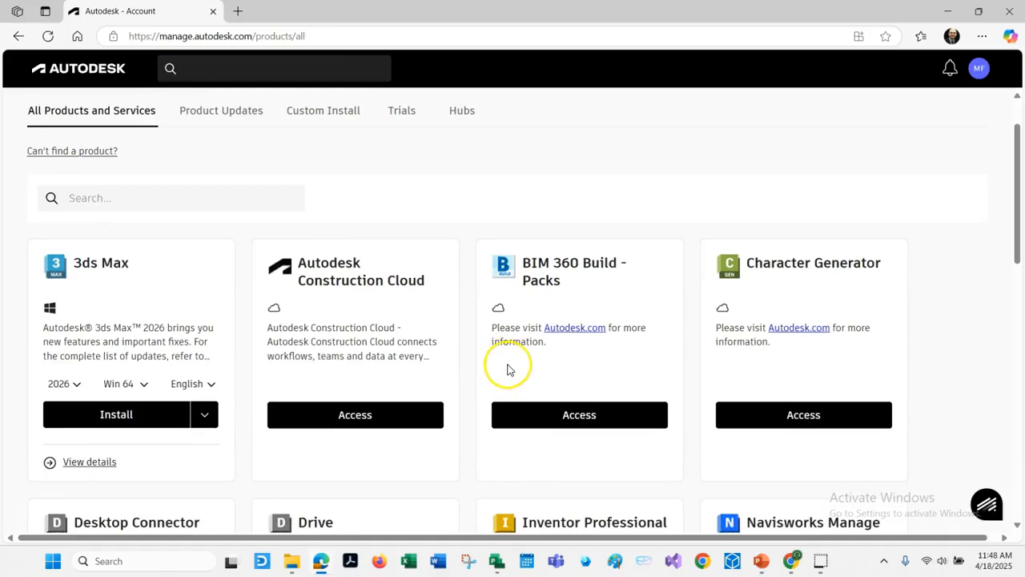
pyautogui.scroll(-5, 508, 364)
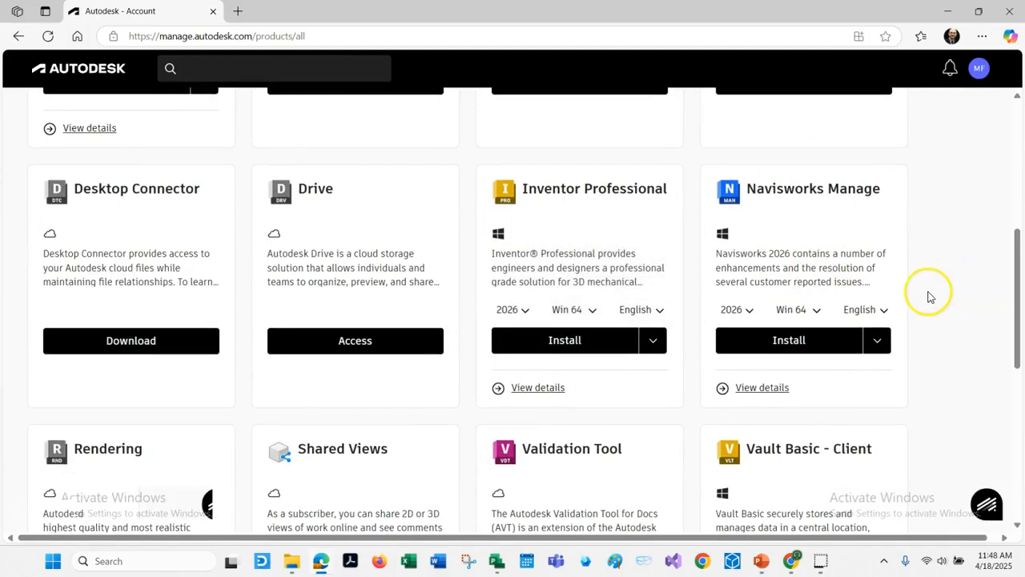
pyautogui.click(749, 310)
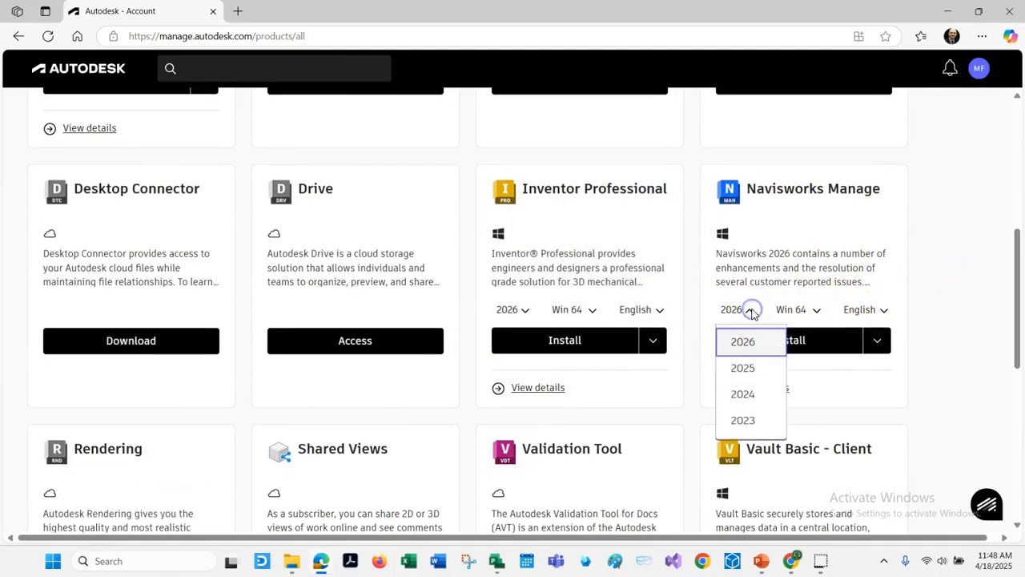
pyautogui.click(743, 368)
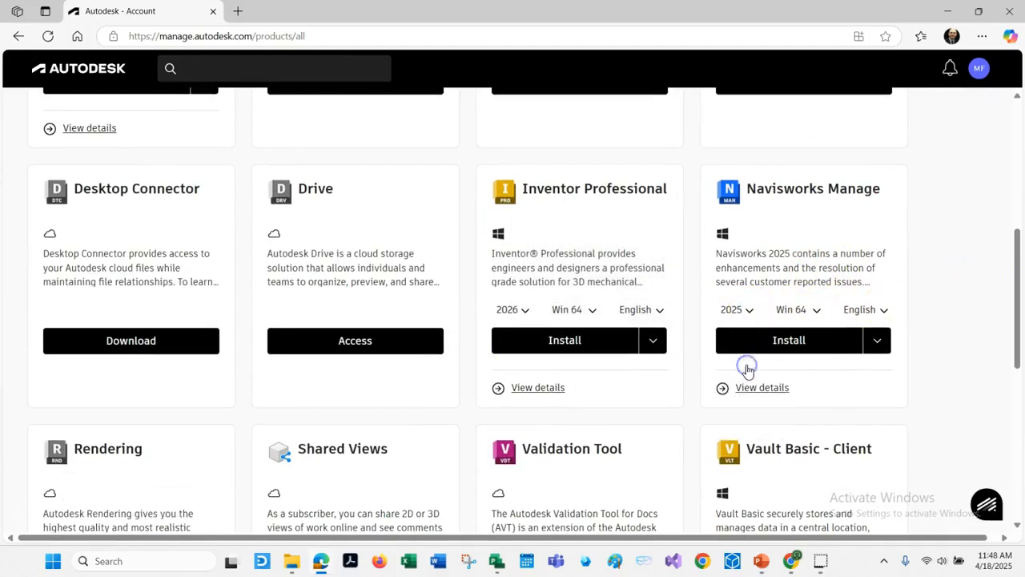
pyautogui.click(879, 343)
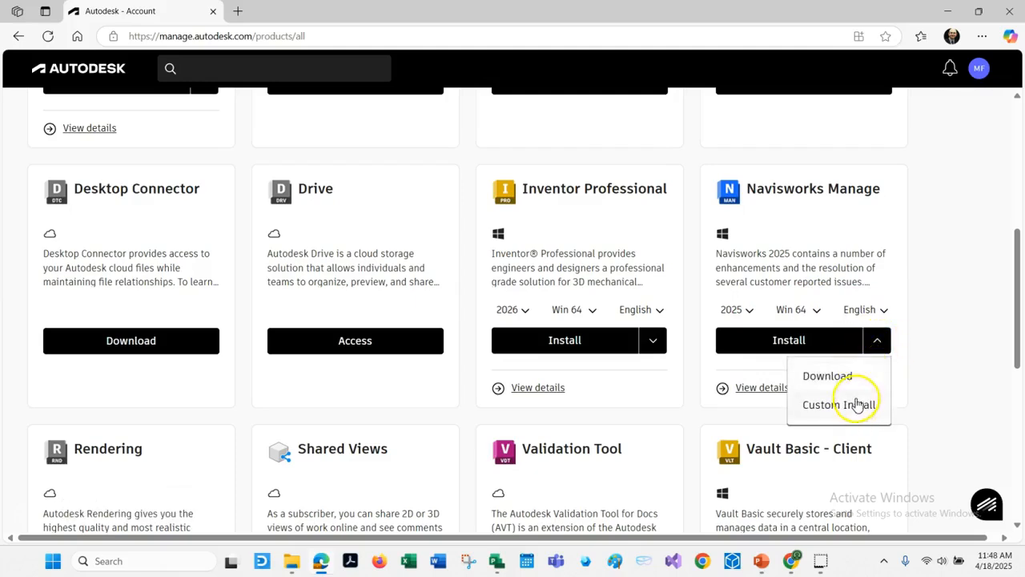
pyautogui.click(878, 341)
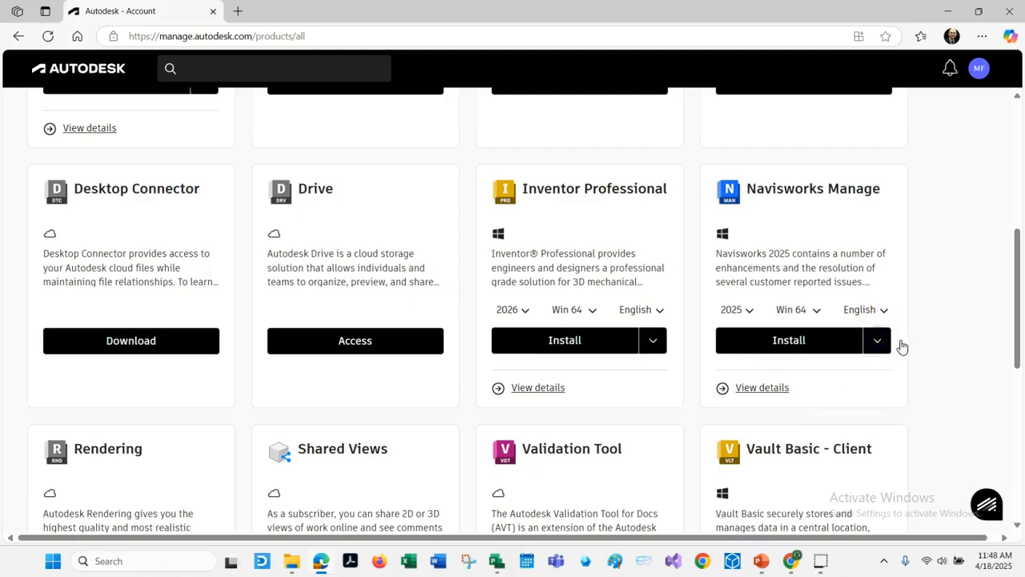
pyautogui.click(800, 340)
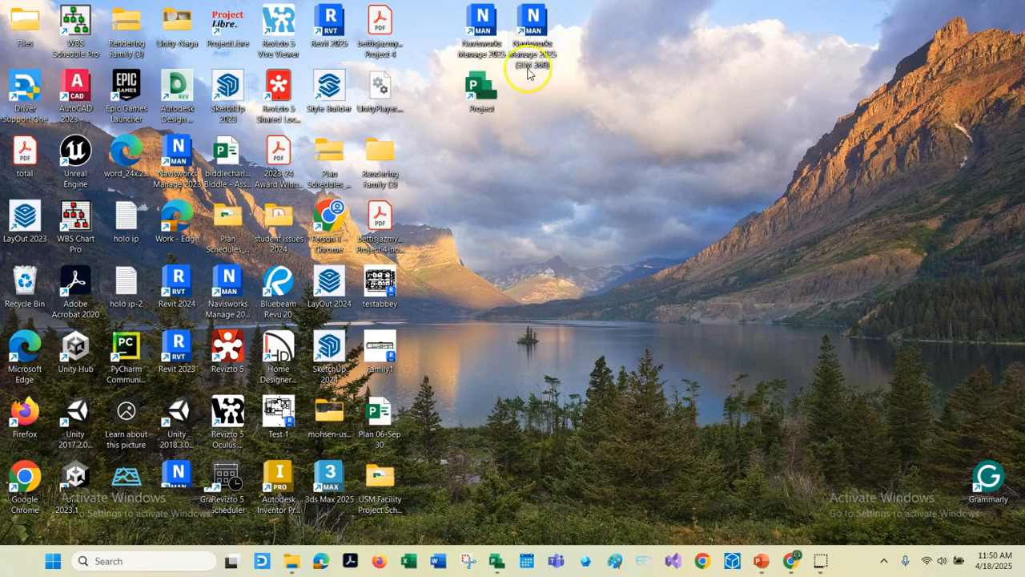
# Step: Launch Navisworks Manage 2025 from the desktop to check its empty workspace, then close the program
pyautogui.click(480, 50)
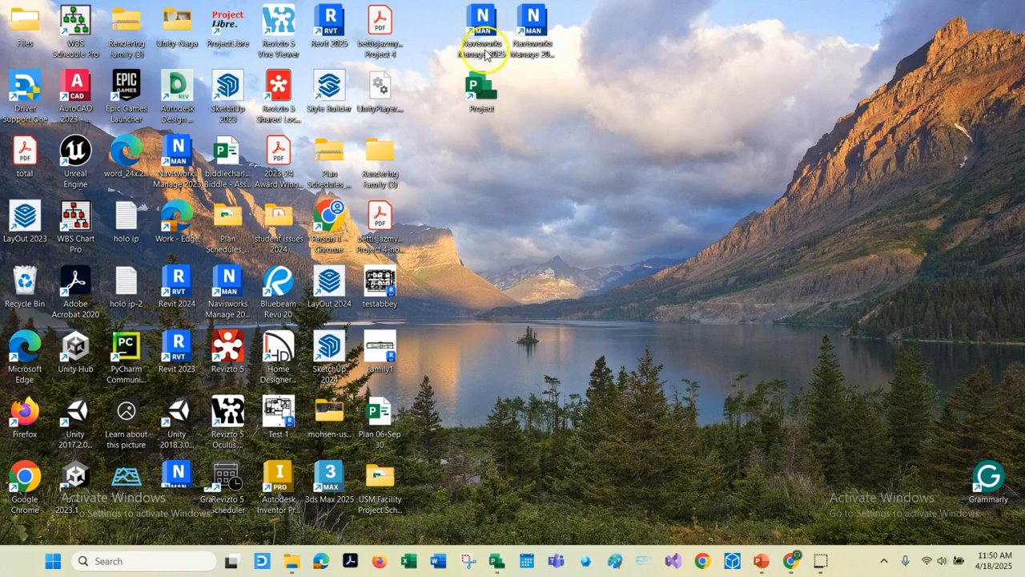
pyautogui.click(490, 54)
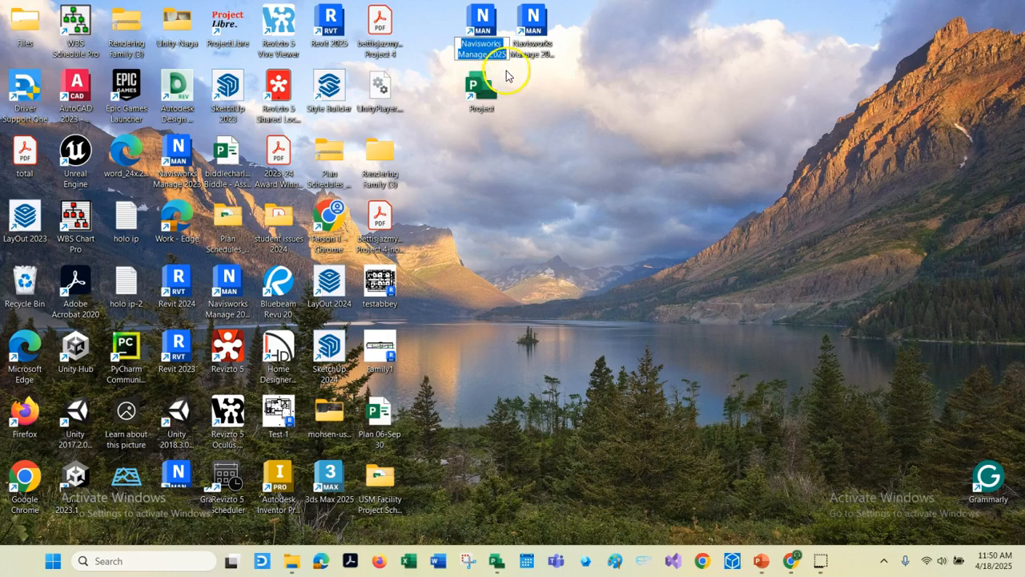
pyautogui.click(506, 74)
pyautogui.doubleClick(481, 22)
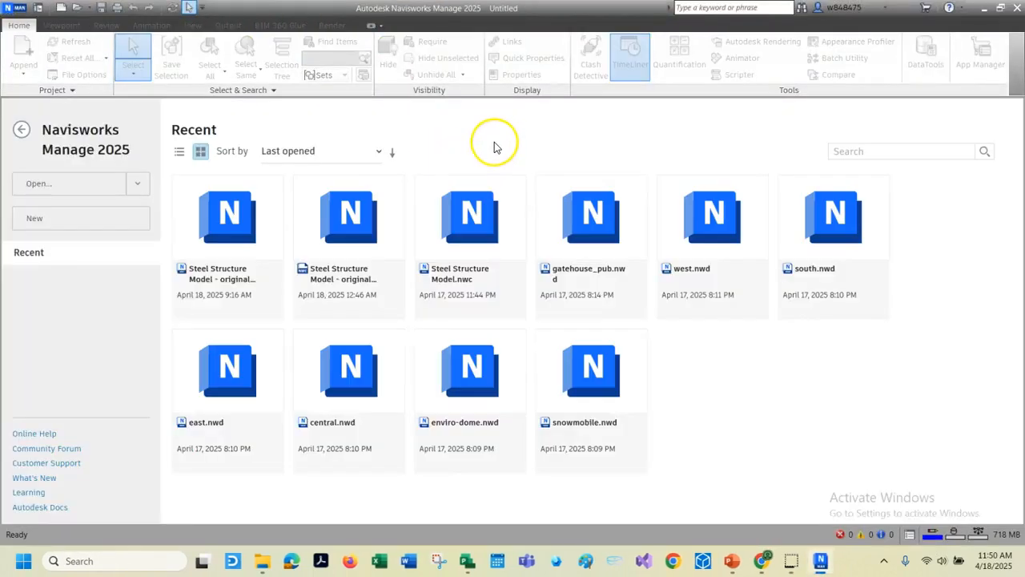
pyautogui.click(22, 129)
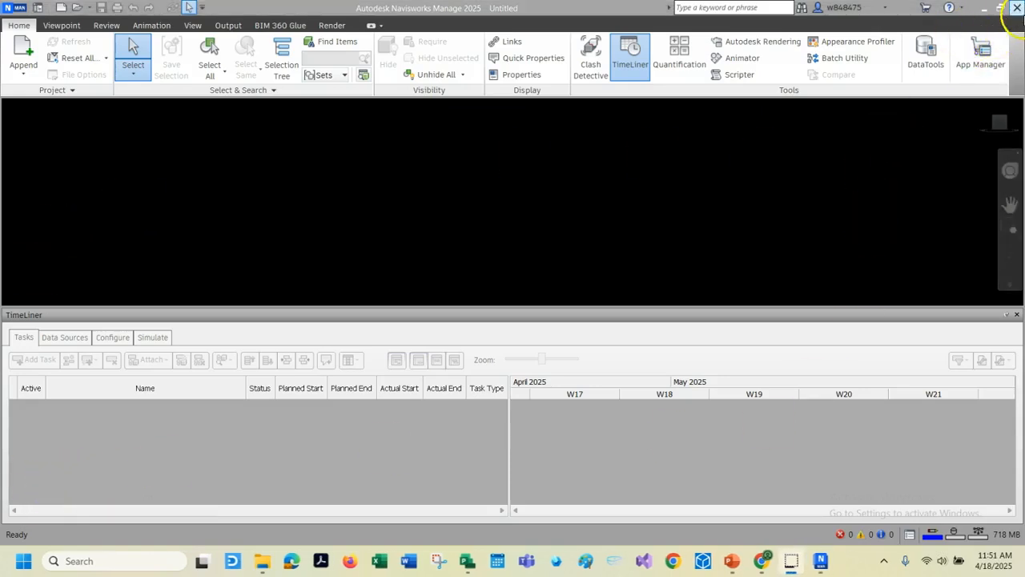
pyautogui.click(1017, 6)
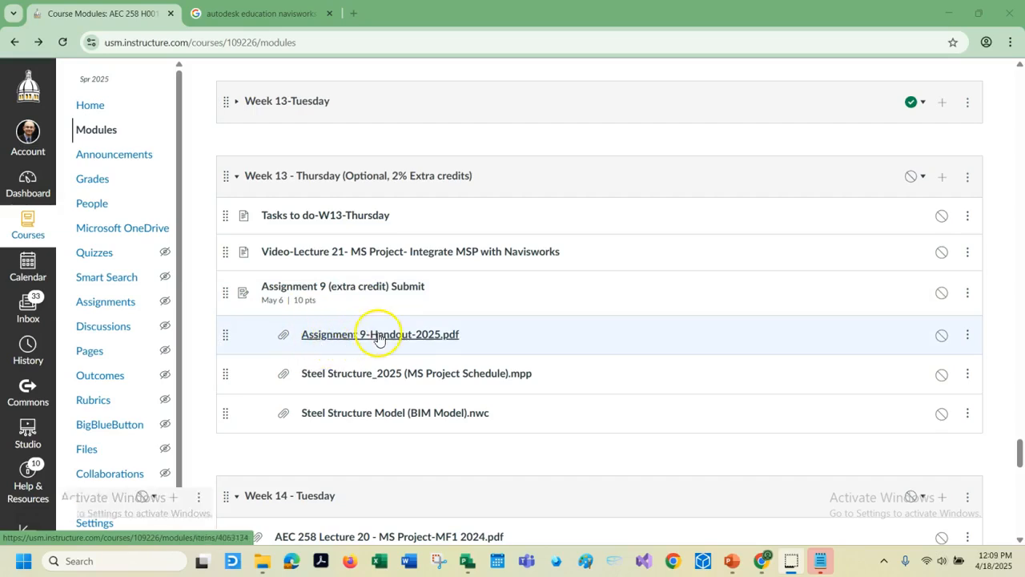
# Step: Open the Assignment 9-Handout-2025.pdf in the Week 13 - Thursday module and read its instructions
pyautogui.click(328, 339)
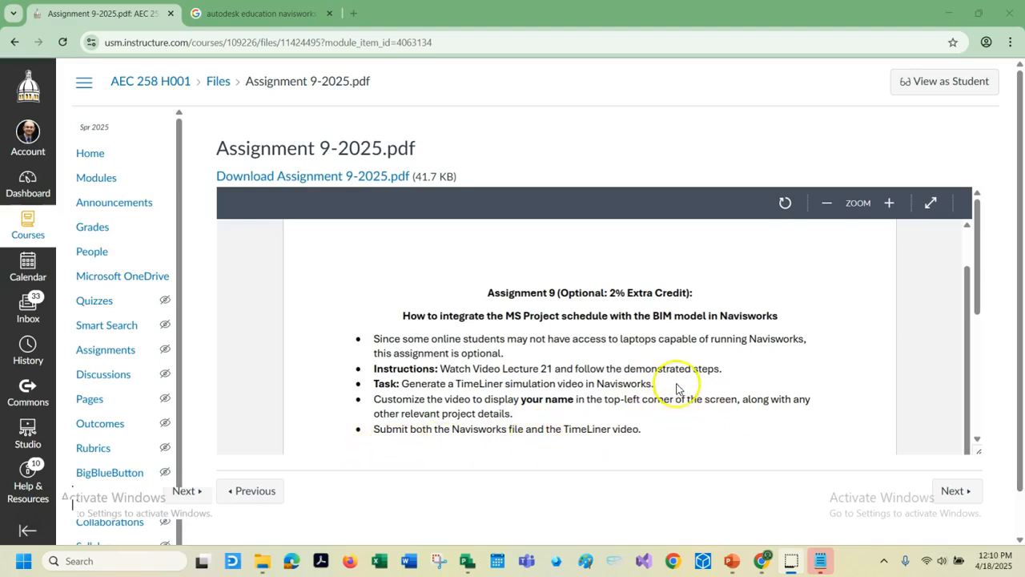
pyautogui.scroll(-1, 672, 391)
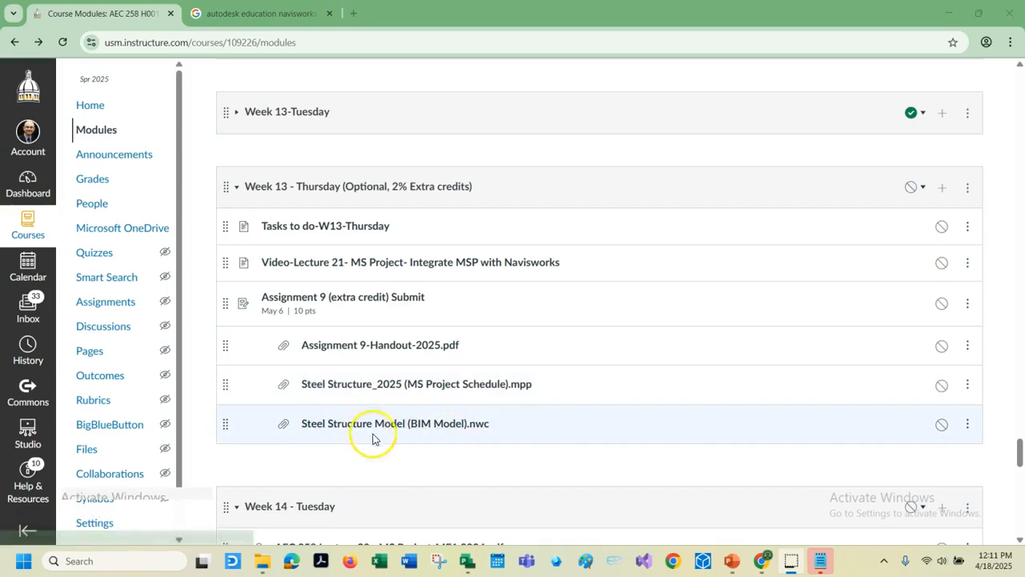
# Step: Download Steel Structure_2025.mpp from the Week 13 - Thursday module and open it in Microsoft Project
pyautogui.click(402, 388)
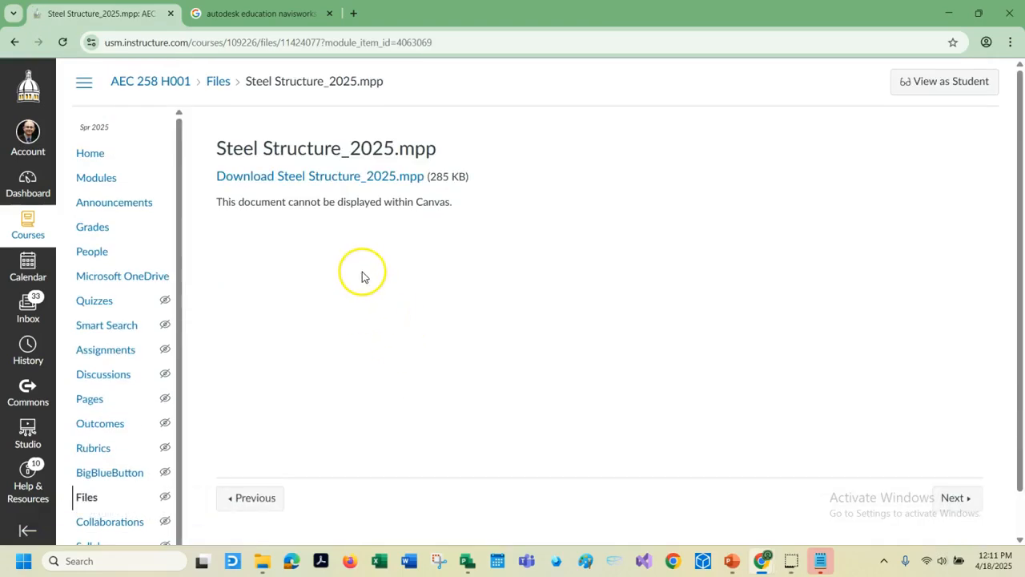
pyautogui.click(361, 175)
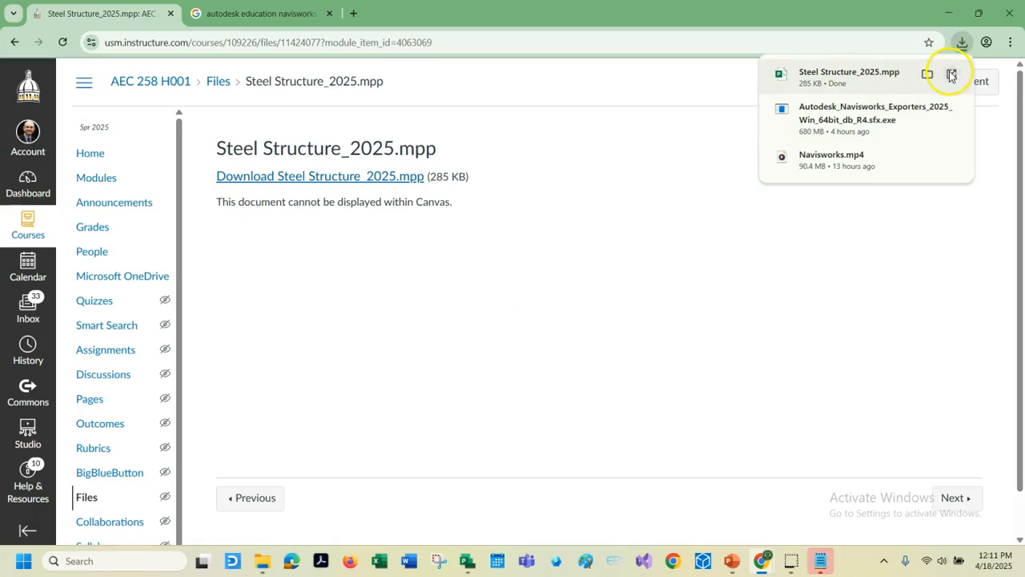
pyautogui.click(950, 76)
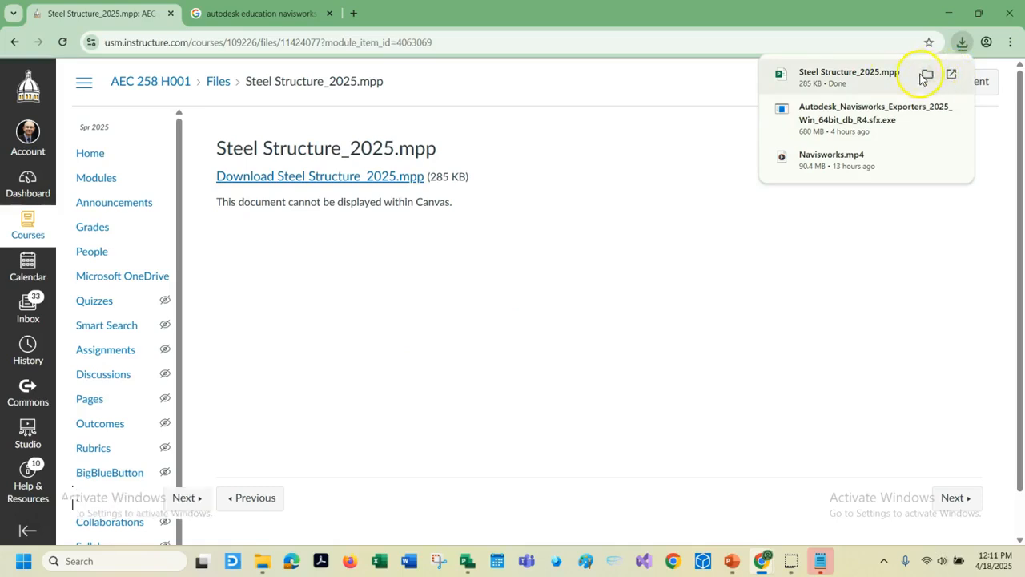
pyautogui.click(929, 75)
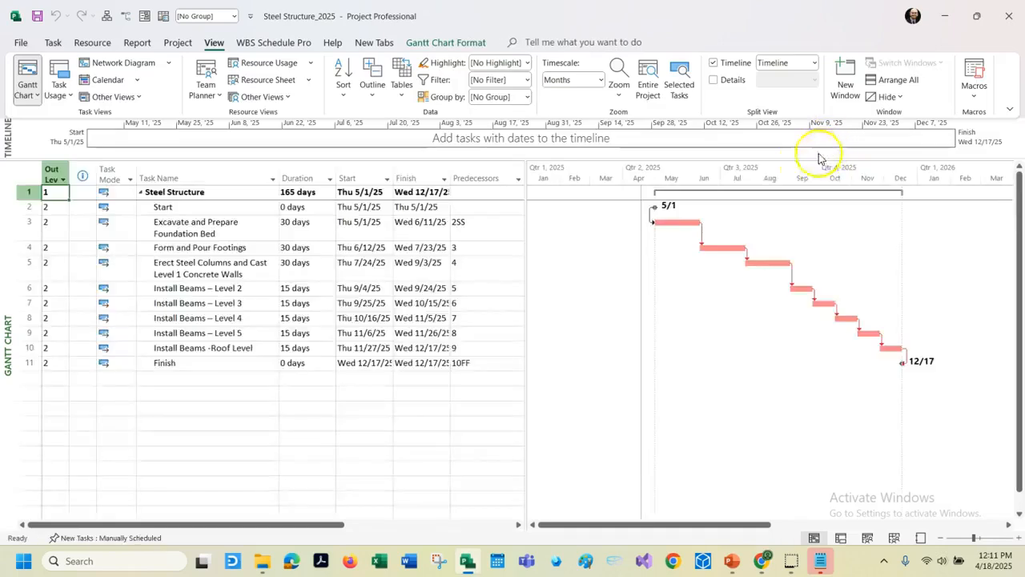
# Step: Begin saving a copy of the schedule to the desktop and create a folder there named Navisworks-2025
pyautogui.click(18, 43)
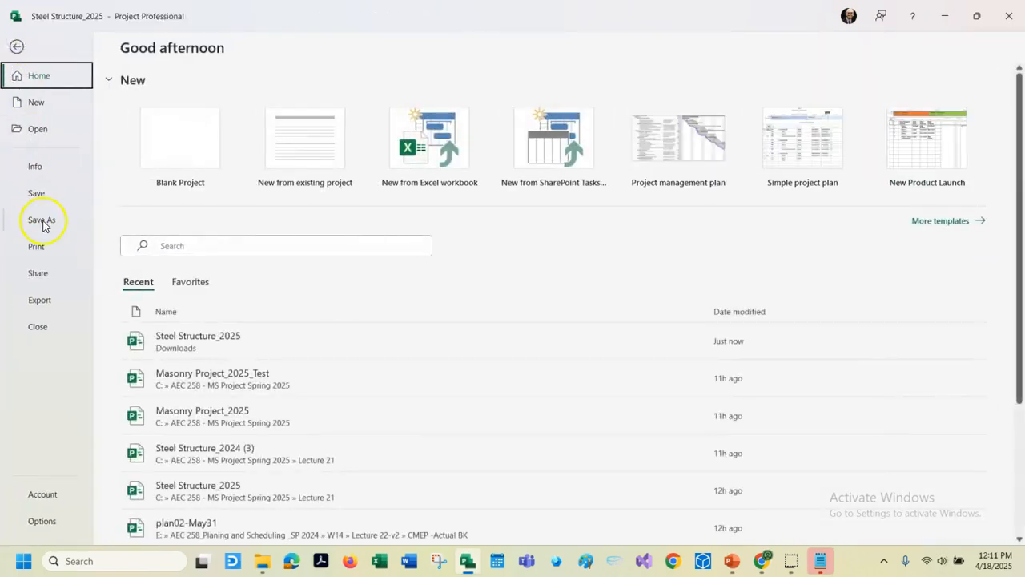
pyautogui.click(44, 223)
pyautogui.click(164, 311)
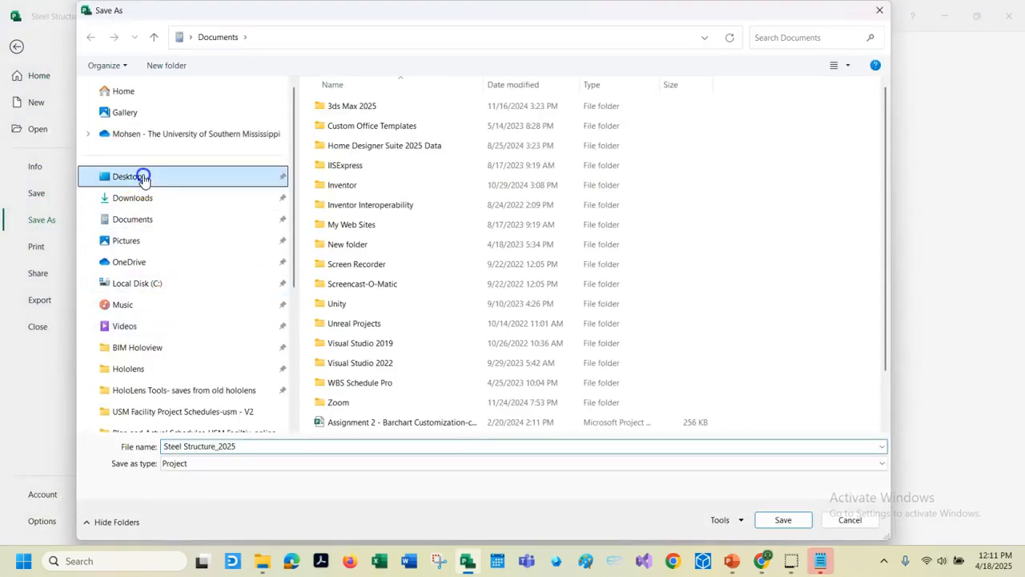
pyautogui.click(140, 175)
pyautogui.rightClick(338, 327)
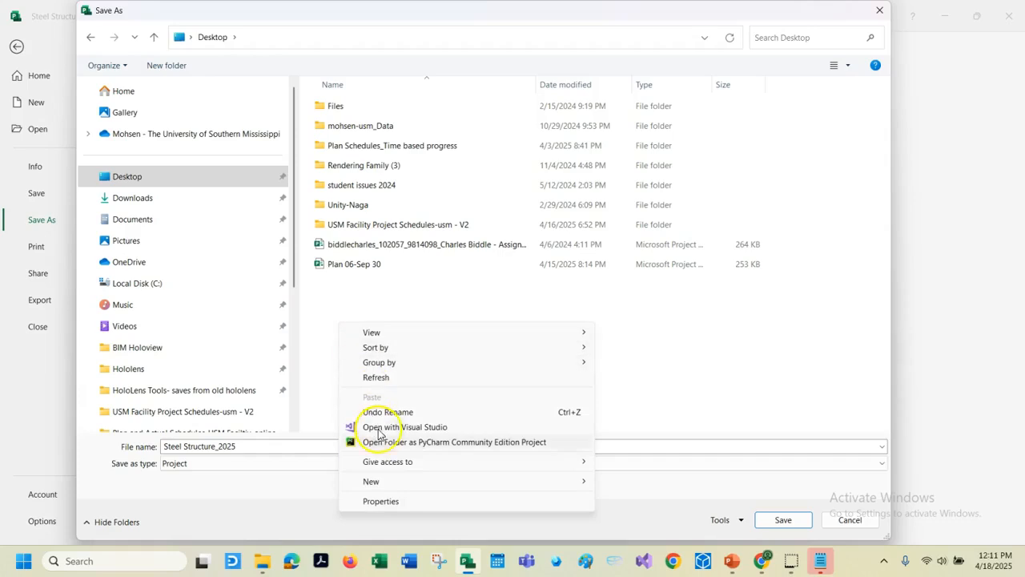
pyautogui.click(393, 481)
pyautogui.click(624, 330)
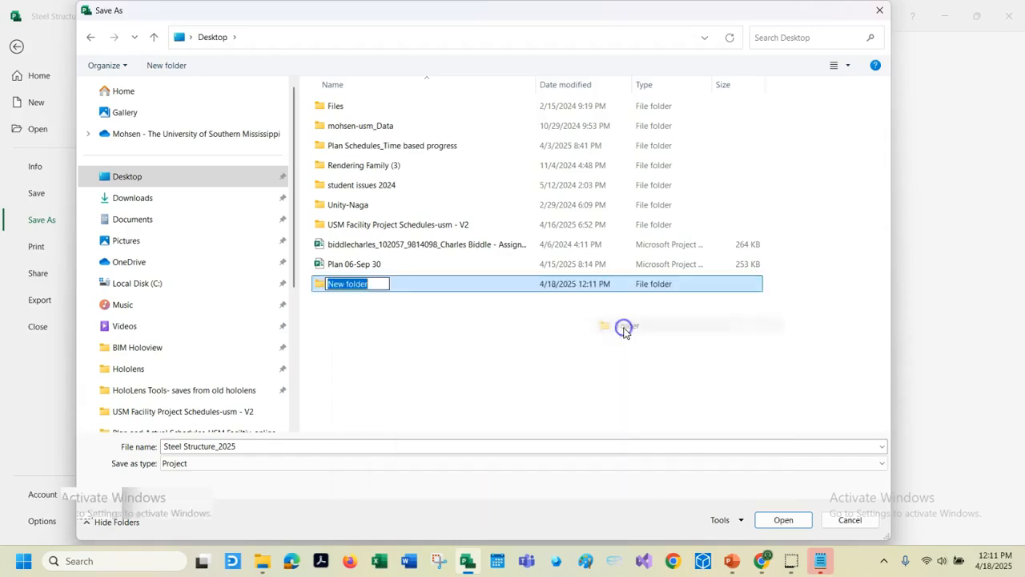
pyautogui.write('Navisworks-2025')
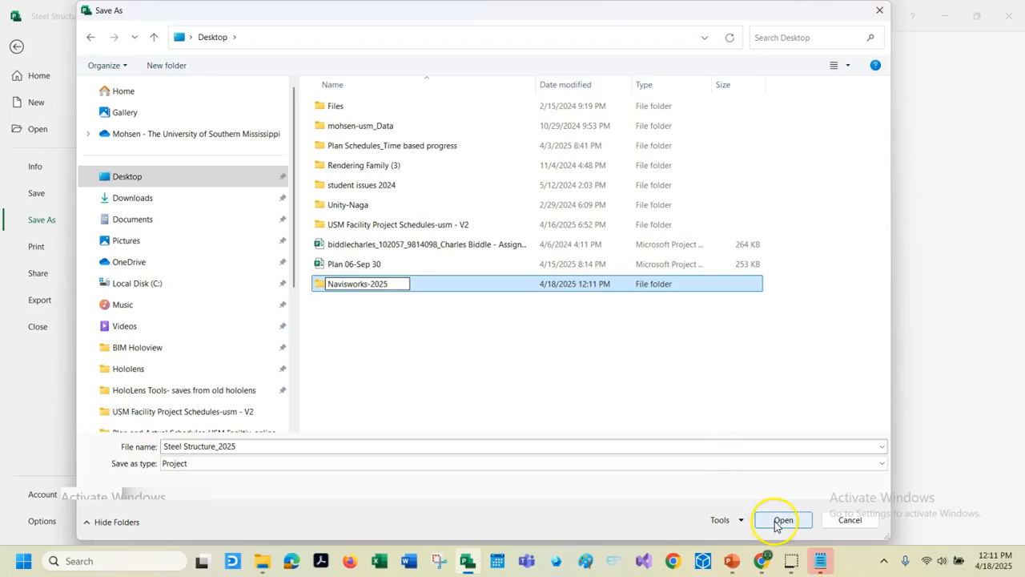
# Step: Save the schedule as Steel Structure_2025 inside the Navisworks-2025 folder
pyautogui.click(781, 521)
pyautogui.doubleClick(486, 291)
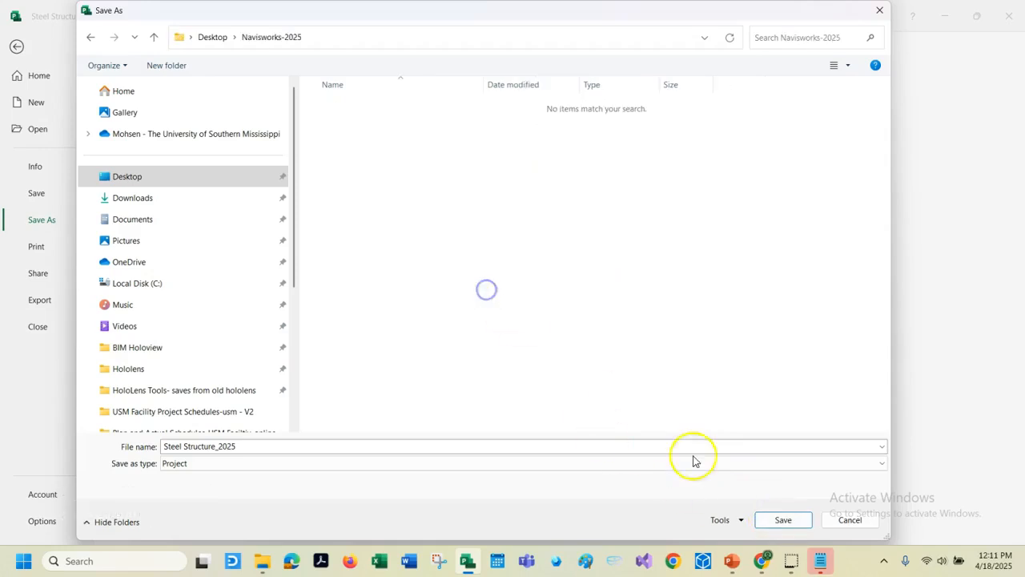
pyautogui.click(781, 520)
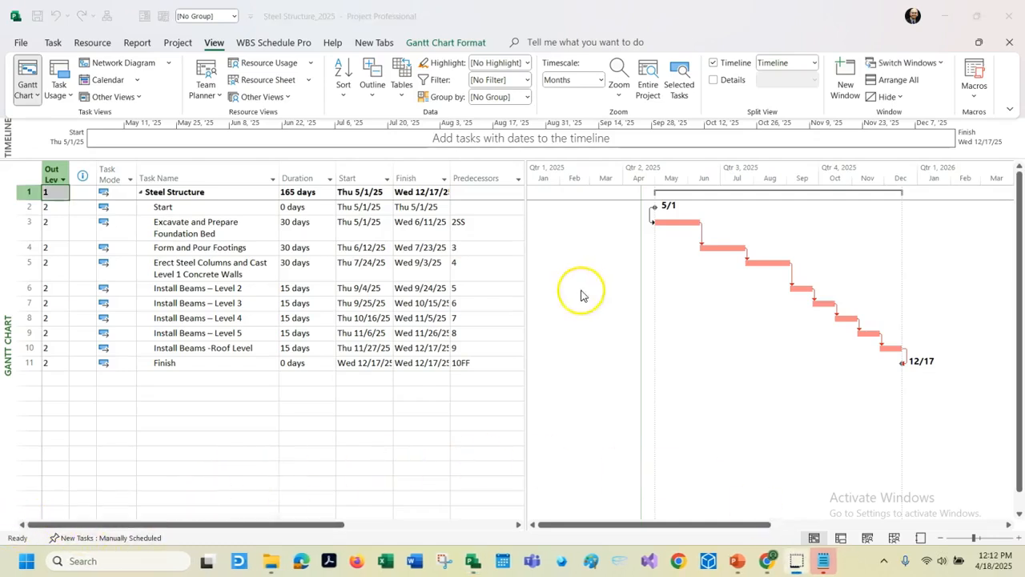
# Step: Close the schedule, then download Steel Structure Model.nwc from the Week 13 - Thursday module and open it in Navisworks Manage 2025
pyautogui.click(1009, 16)
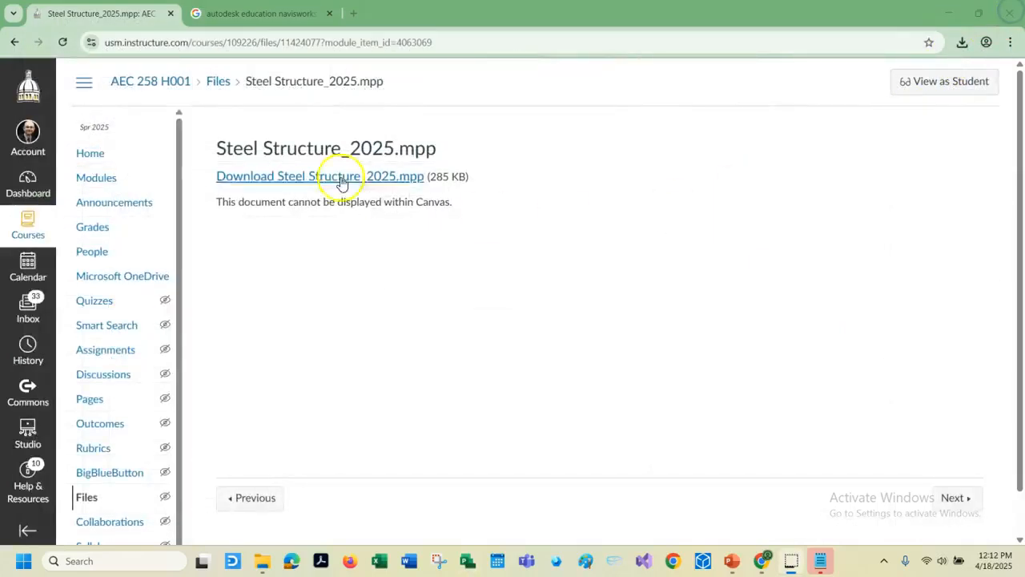
pyautogui.click(14, 41)
pyautogui.click(433, 429)
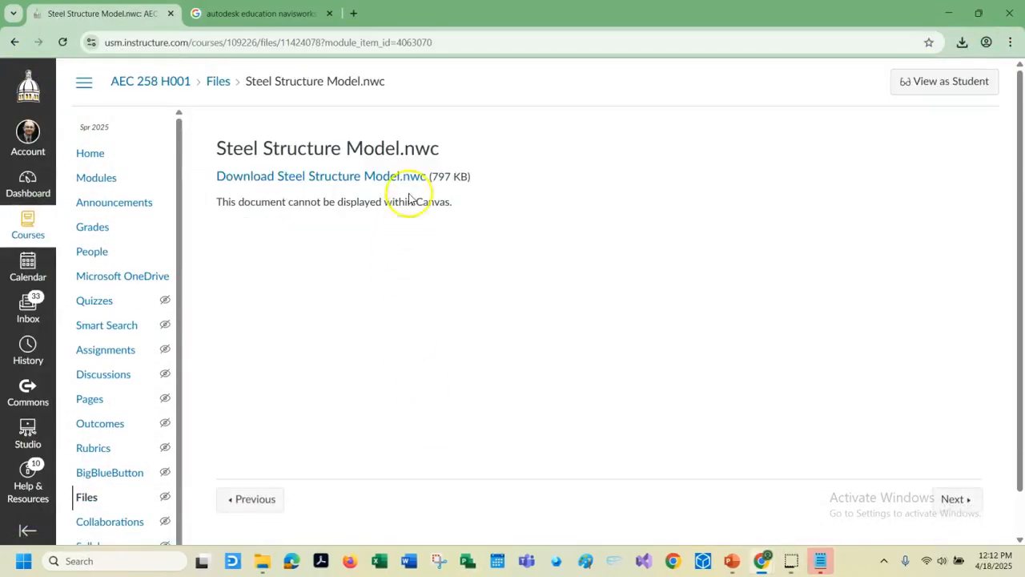
pyautogui.click(397, 176)
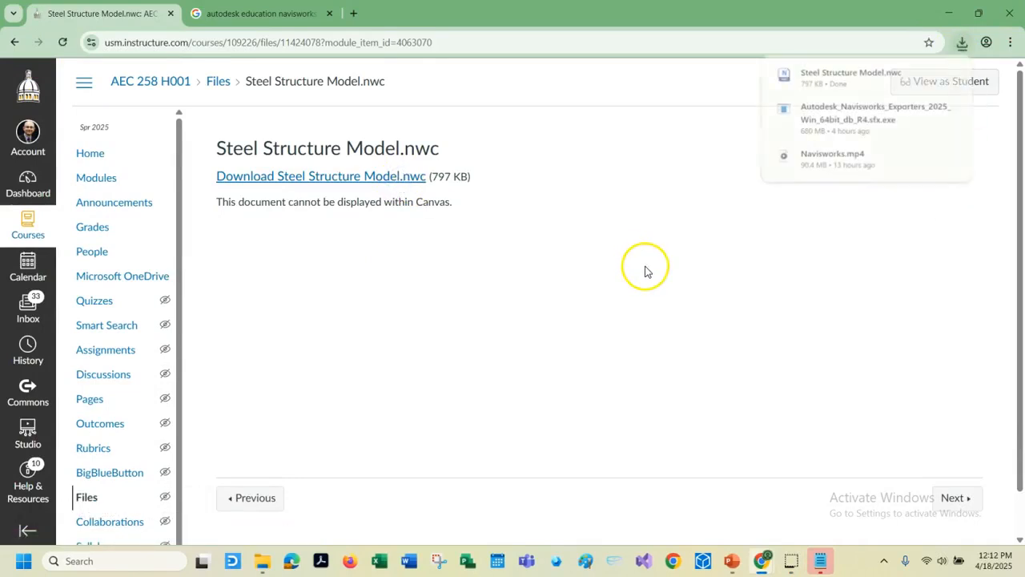
pyautogui.moveTo(846, 76)
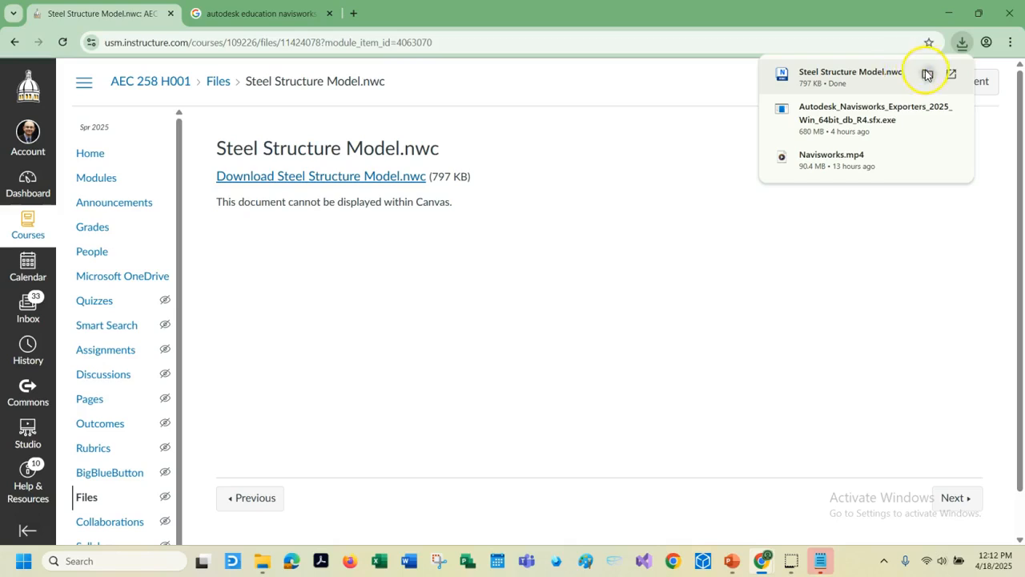
pyautogui.click(878, 74)
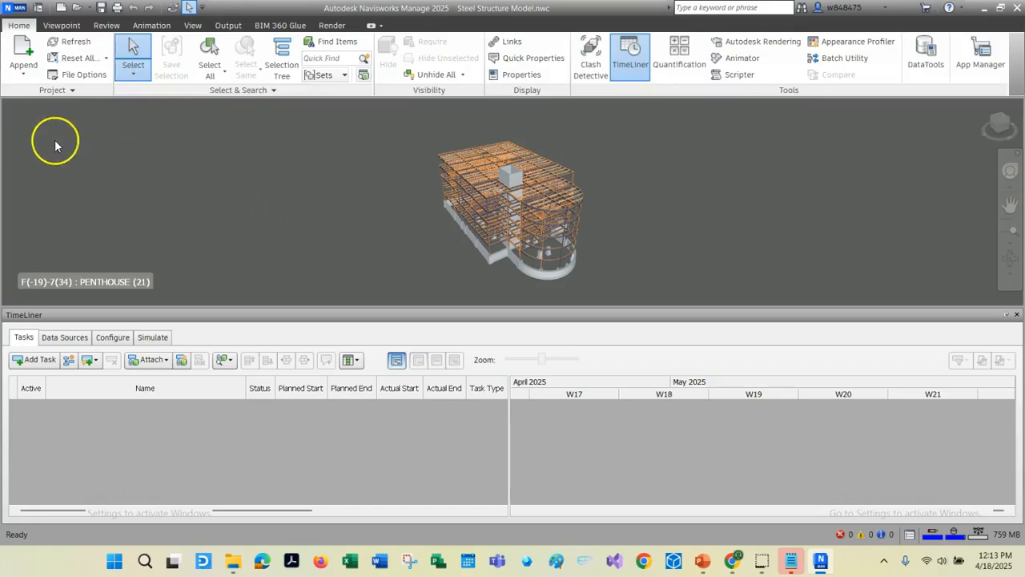
# Step: Save the model as Steel Structure Model in Navisworks 2016-2025 File Set (*.nwf) format inside the desktop's Navisworks-2025 folder
pyautogui.click(16, 10)
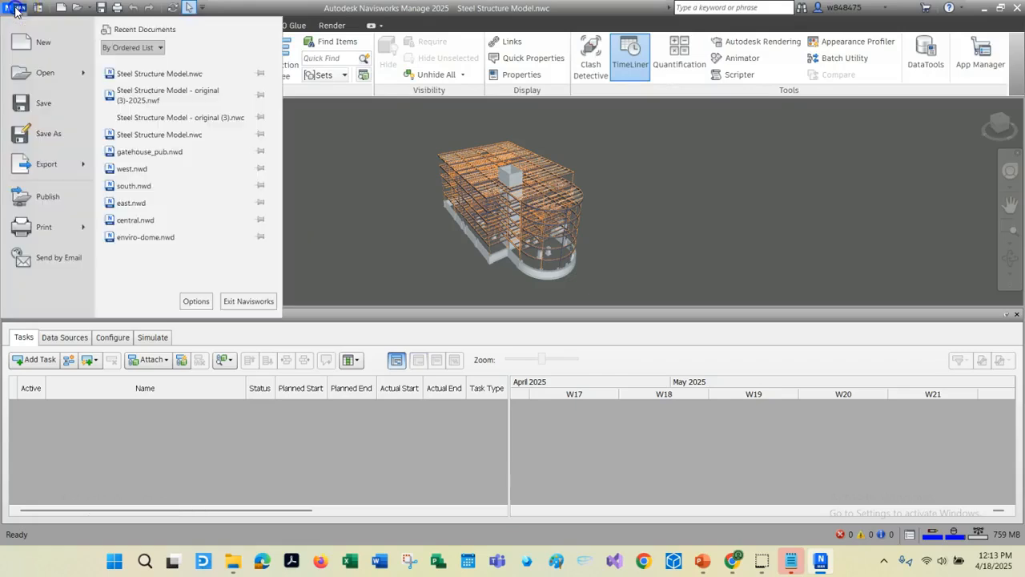
pyautogui.click(48, 133)
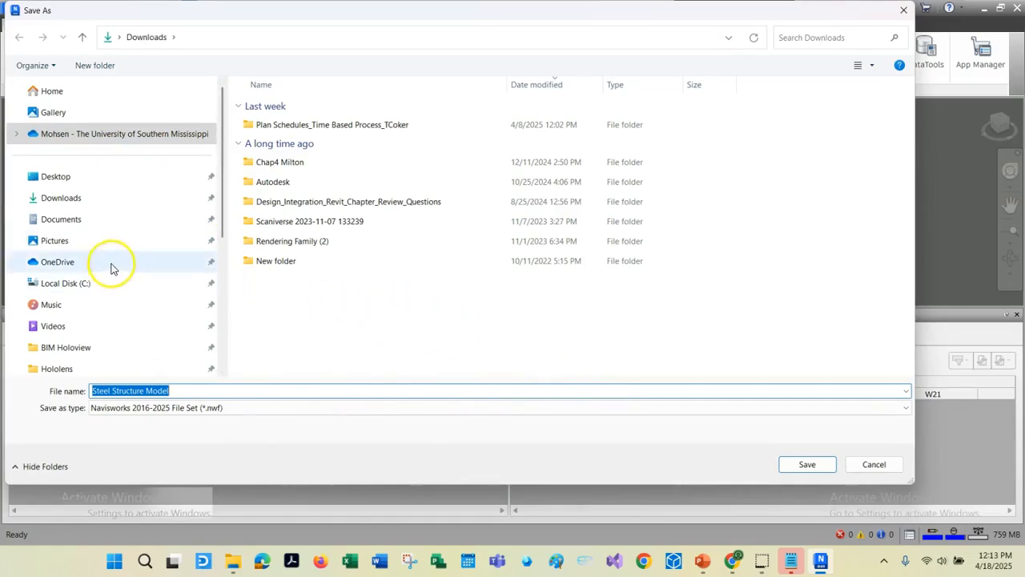
pyautogui.click(78, 175)
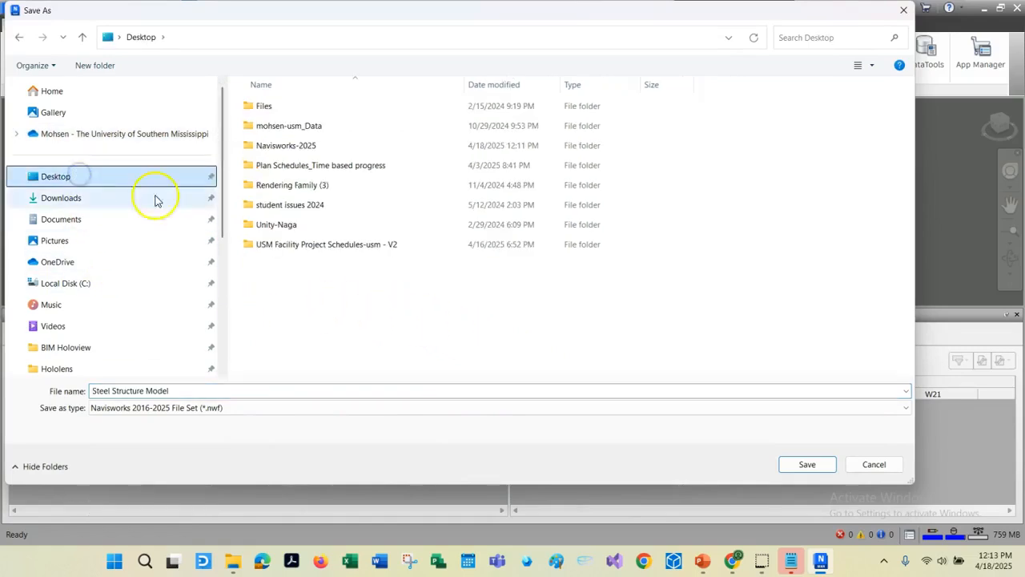
pyautogui.doubleClick(298, 147)
pyautogui.click(810, 464)
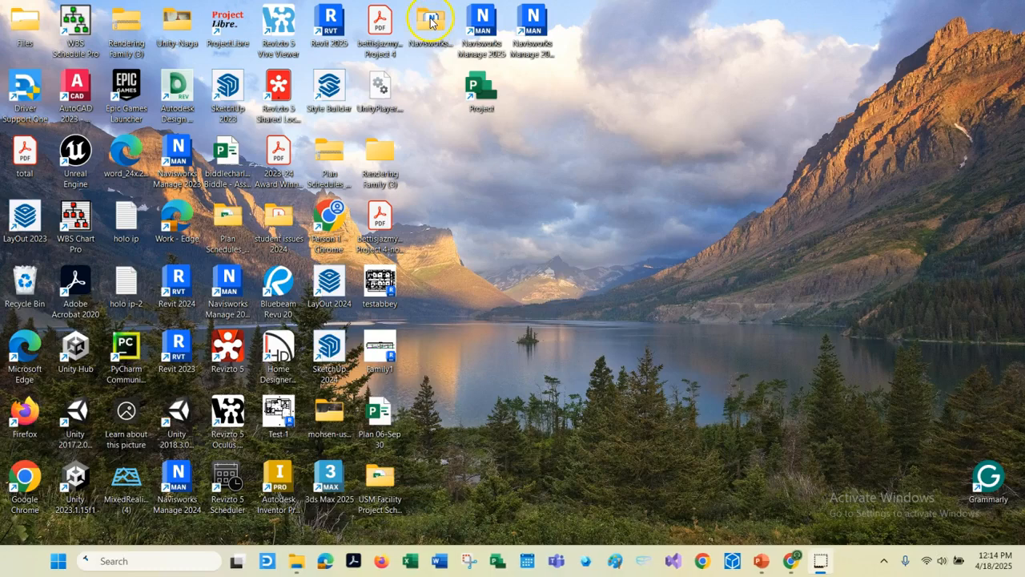
# Step: Open the Steel Structure Model file set from the desktop's Navisworks-2025 folder and hide the TimeLiner
pyautogui.doubleClick(429, 17)
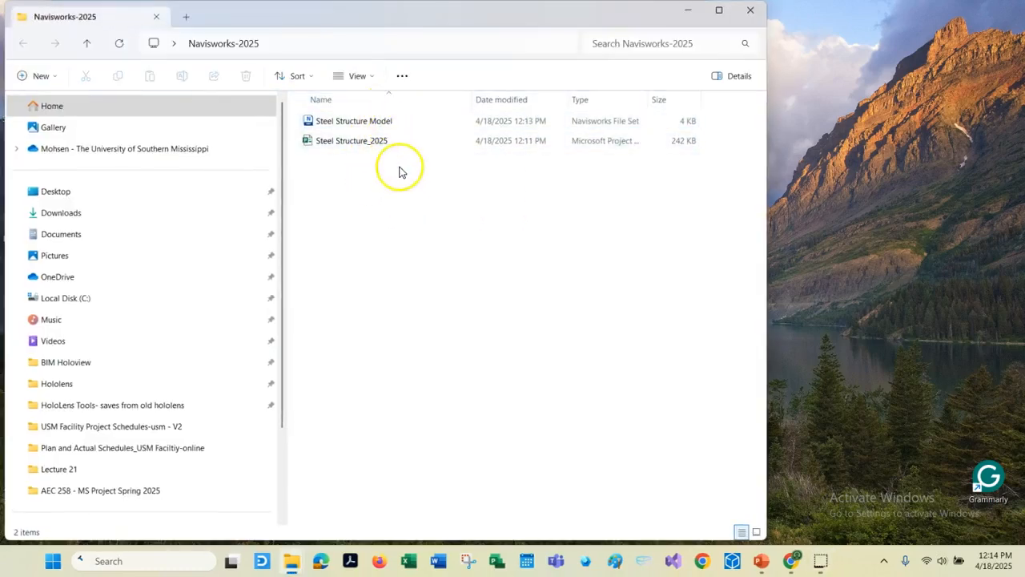
pyautogui.doubleClick(392, 121)
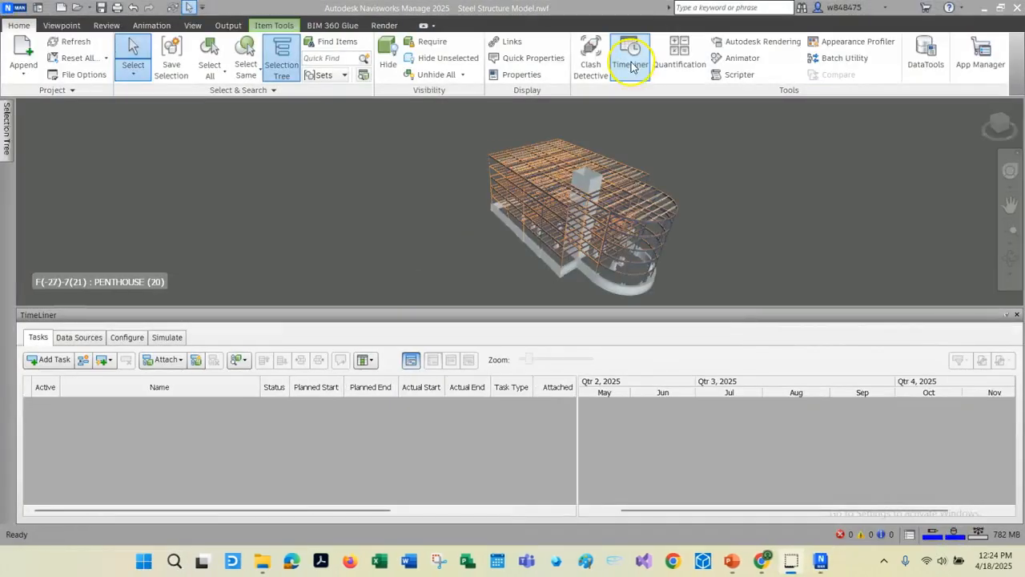
pyautogui.click(630, 57)
# Step: Examine the whole steel structure model in the 3D view, including its foundation, columns, floor beams and roof
pyautogui.scroll(-2, 764, 226)
pyautogui.moveTo(808, 184); pyautogui.dragTo(673, 199, button='middle')
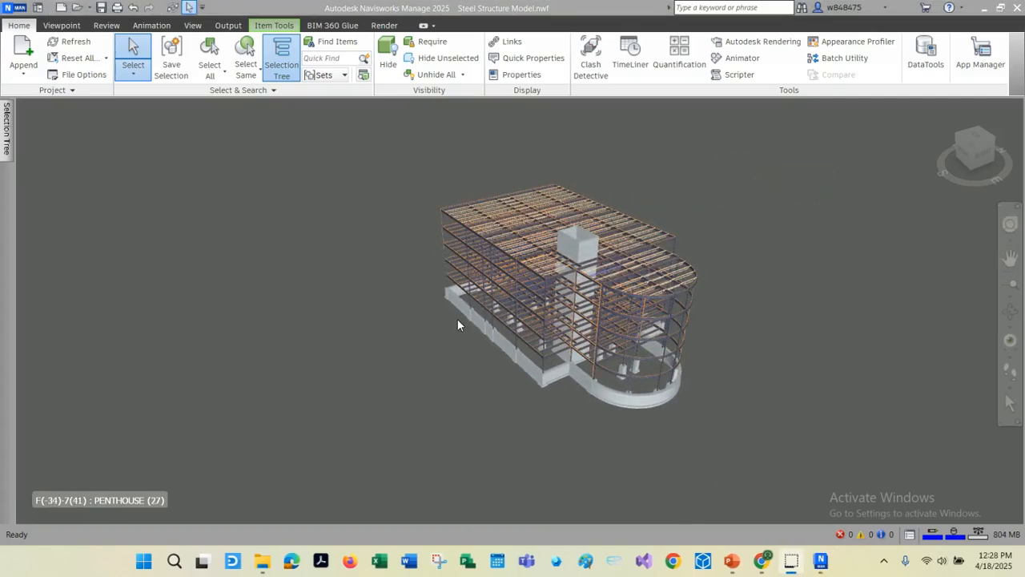
pyautogui.click(457, 319)
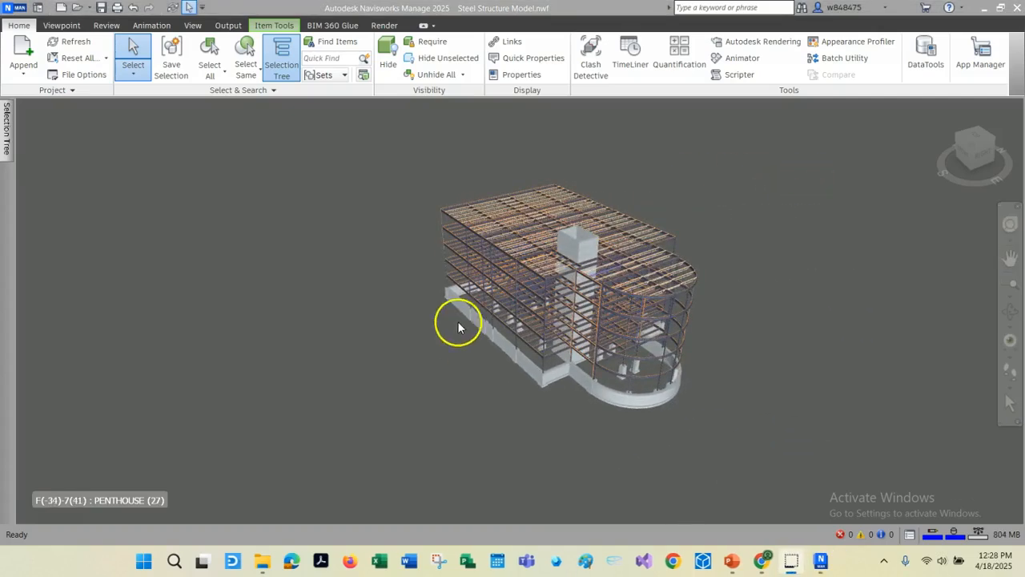
pyautogui.click(712, 266)
pyautogui.moveTo(748, 208); pyautogui.dragTo(751, 275, button='middle')
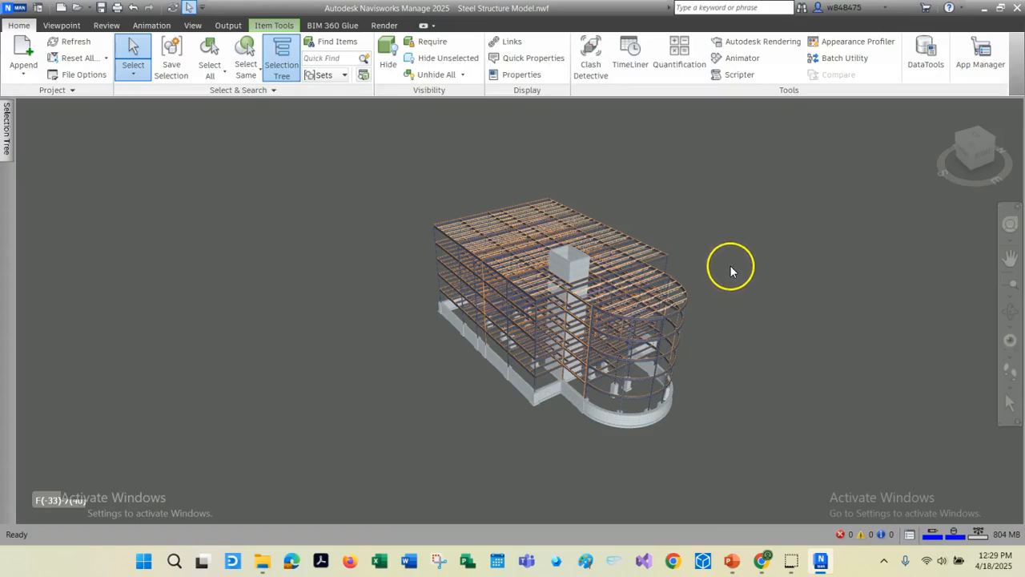
pyautogui.moveTo(768, 261); pyautogui.dragTo(721, 245, button='middle')
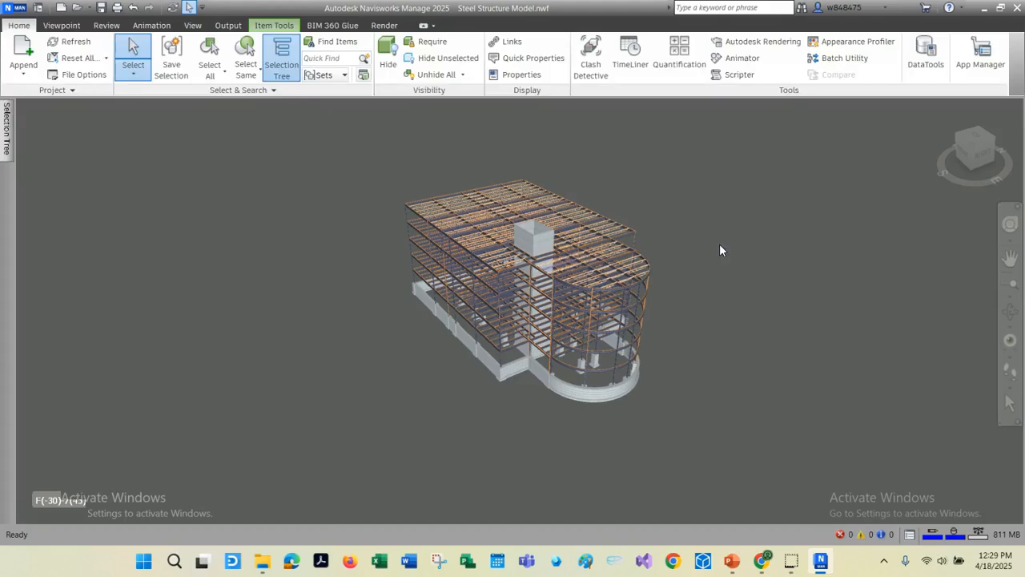
pyautogui.moveTo(719, 250)
pyautogui.keyDown('shift'); pyautogui.mouseDown(button='middle')
pyautogui.moveTo(706, 217)
pyautogui.moveTo(611, 304)
pyautogui.moveTo(502, 181)
pyautogui.moveTo(716, 145)
pyautogui.moveTo(697, 270)
pyautogui.moveTo(664, 201)
pyautogui.moveTo(619, 291)
pyautogui.moveTo(716, 224)
pyautogui.moveTo(712, 240)
pyautogui.mouseUp(button='middle'); pyautogui.keyUp('shift')
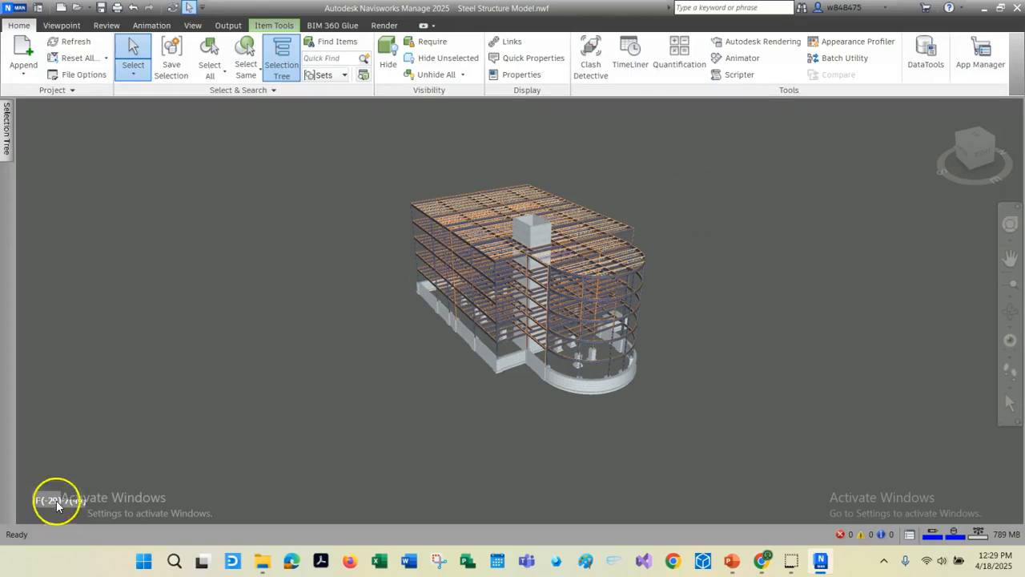
# Step: Add Steel Structure_2025.mpp to the TimeLiner as a Microsoft Project 2007-2013 data source, accepting the default field mapping
pyautogui.click(630, 56)
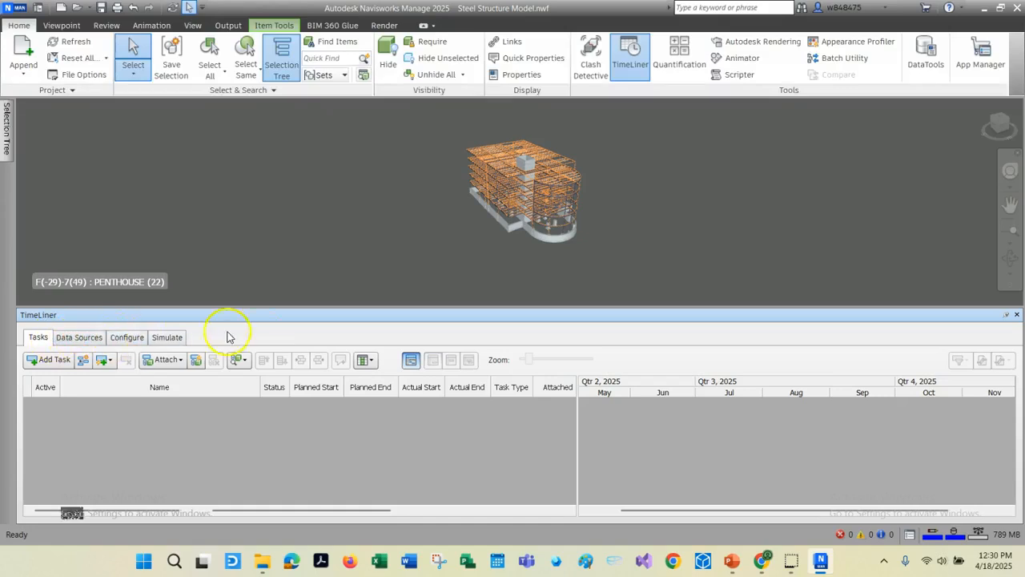
pyautogui.click(81, 343)
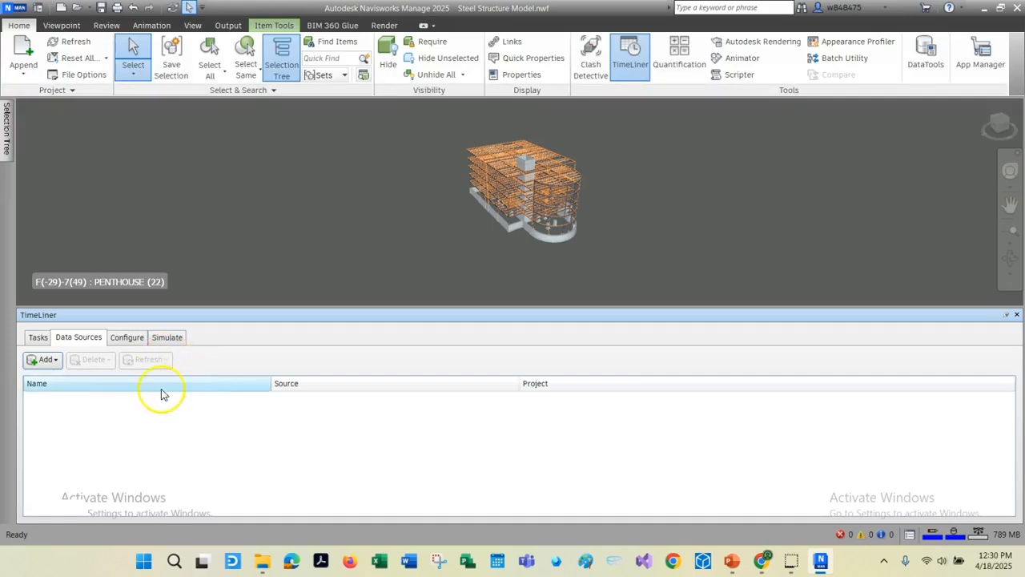
pyautogui.click(49, 359)
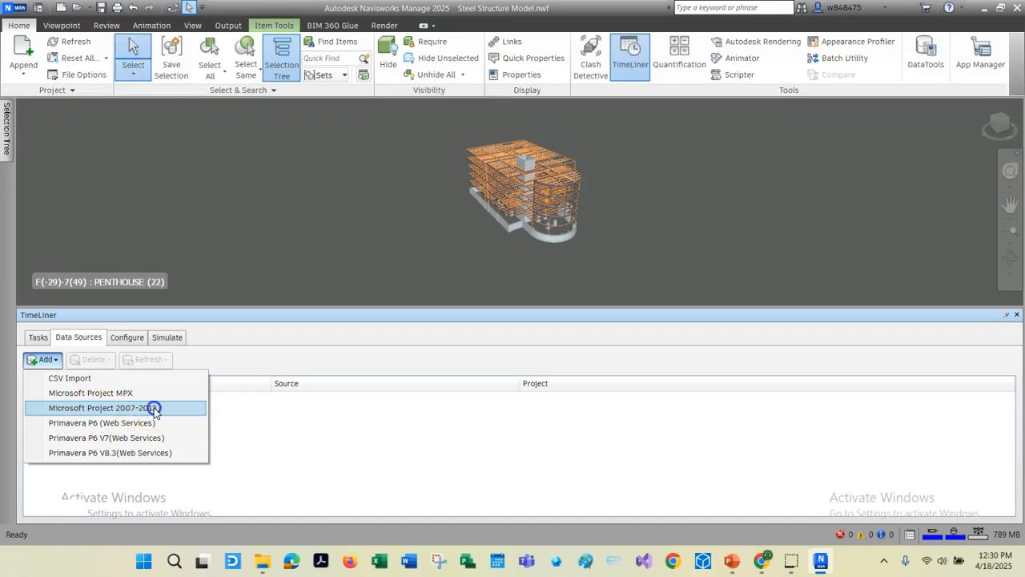
pyautogui.click(144, 409)
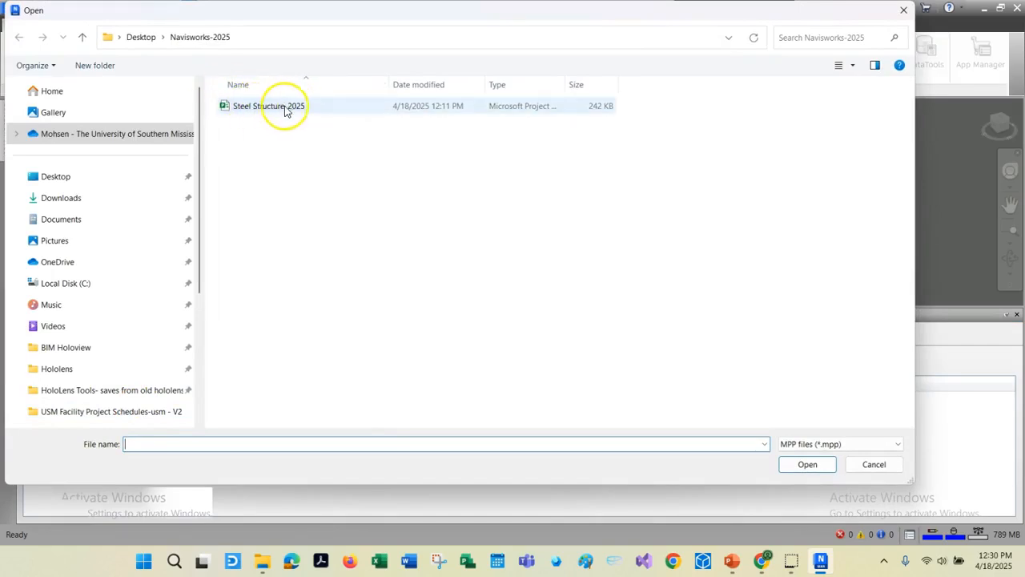
pyautogui.doubleClick(270, 107)
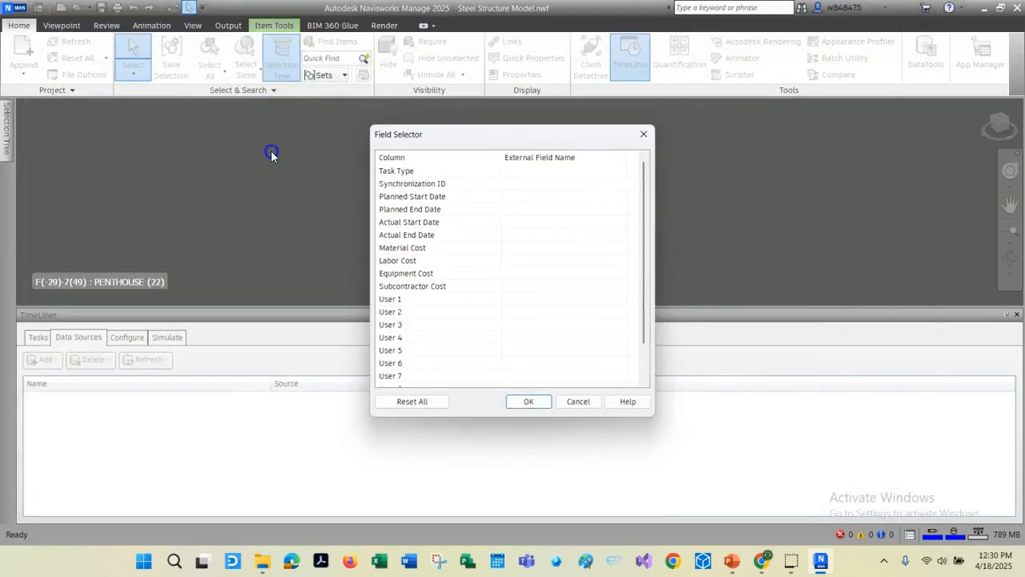
pyautogui.click(535, 401)
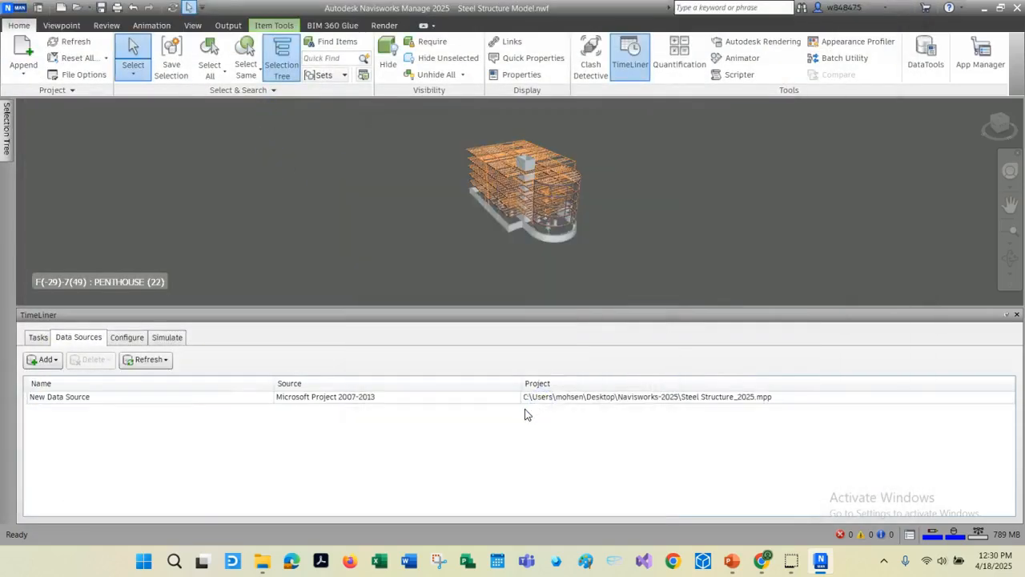
# Step: Rebuild the task hierarchy from the new Microsoft Project data source and show the imported TimeLiner tasks
pyautogui.rightClick(573, 399)
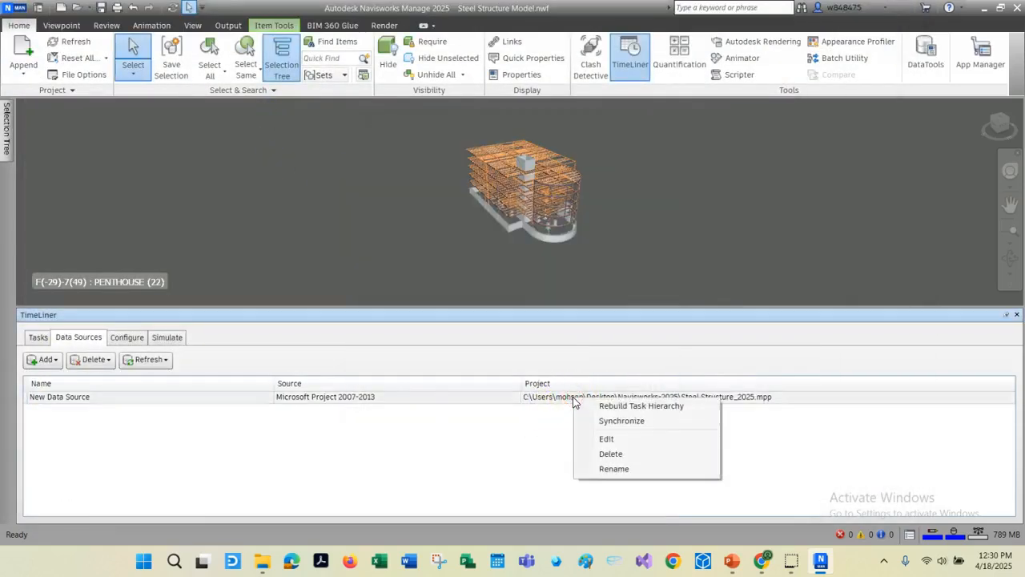
pyautogui.click(629, 407)
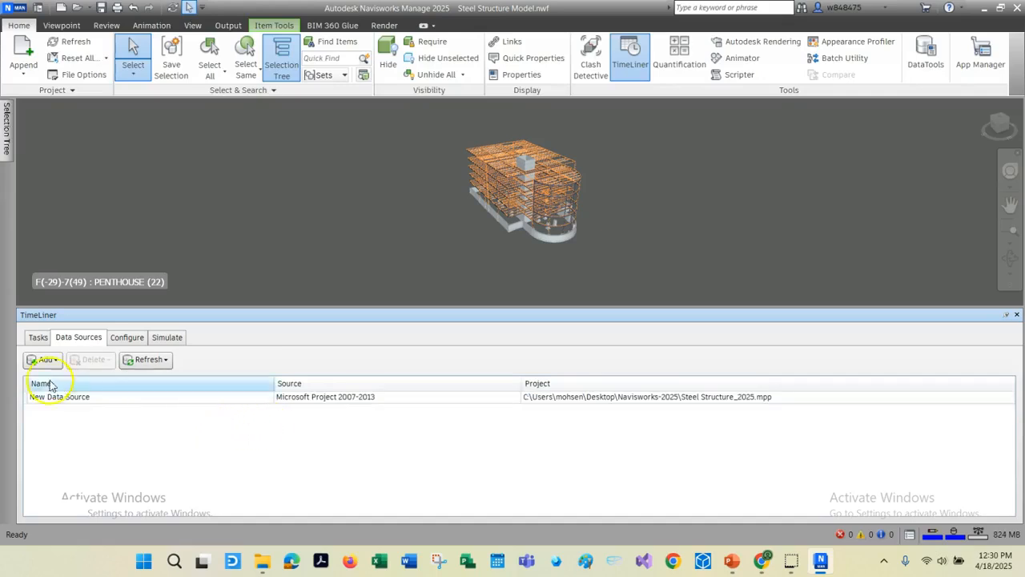
pyautogui.click(36, 337)
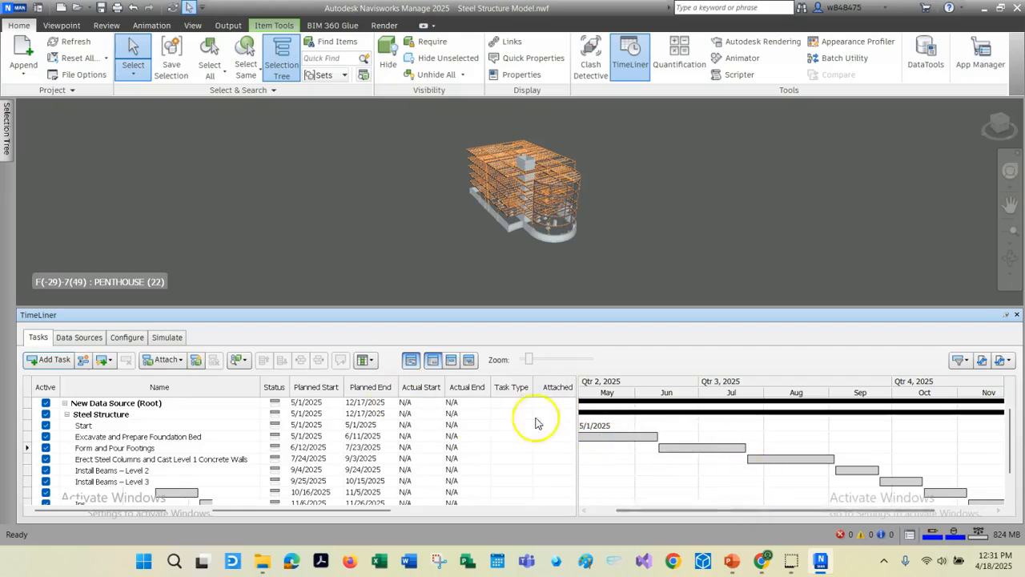
# Step: Review the imported tasks and dates, zoom the Gantt chart out fully and widen the task table slightly
pyautogui.moveTo(1011, 417); pyautogui.dragTo(1013, 452)
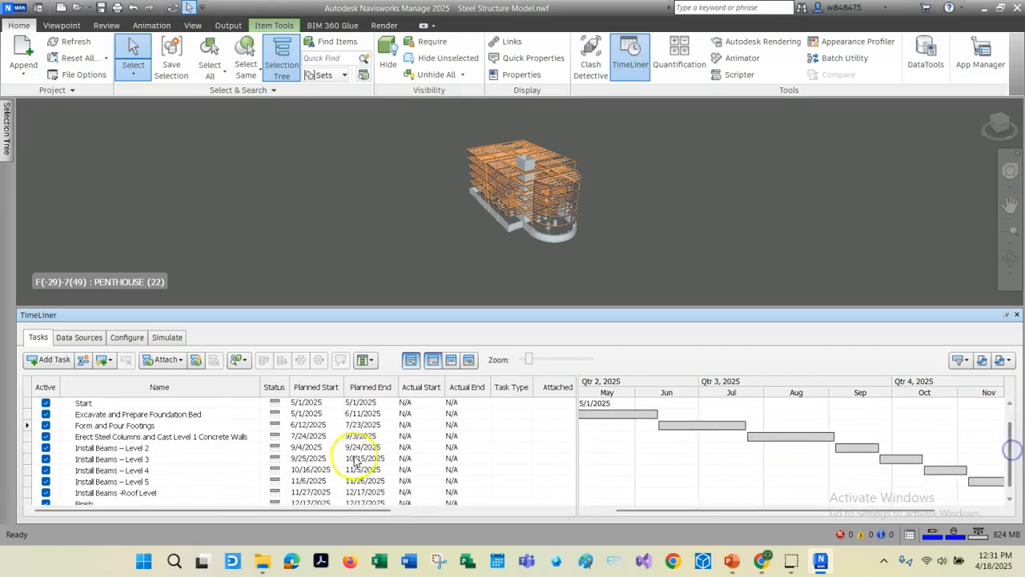
pyautogui.moveTo(350, 510); pyautogui.dragTo(316, 515)
pyautogui.moveTo(526, 354)
pyautogui.mouseDown()
pyautogui.moveTo(566, 359)
pyautogui.moveTo(522, 363)
pyautogui.mouseUp()
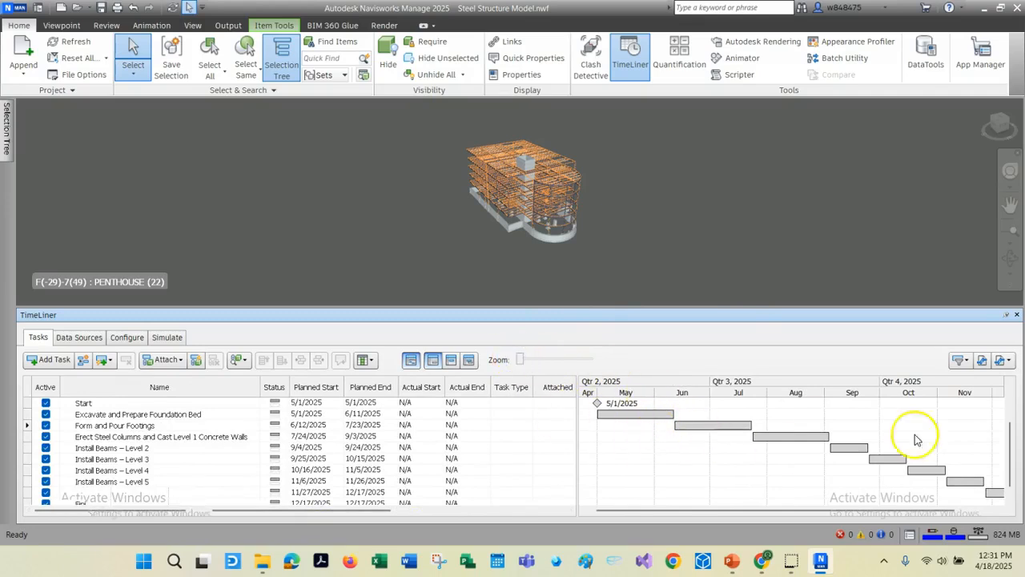
pyautogui.moveTo(788, 511); pyautogui.dragTo(743, 506)
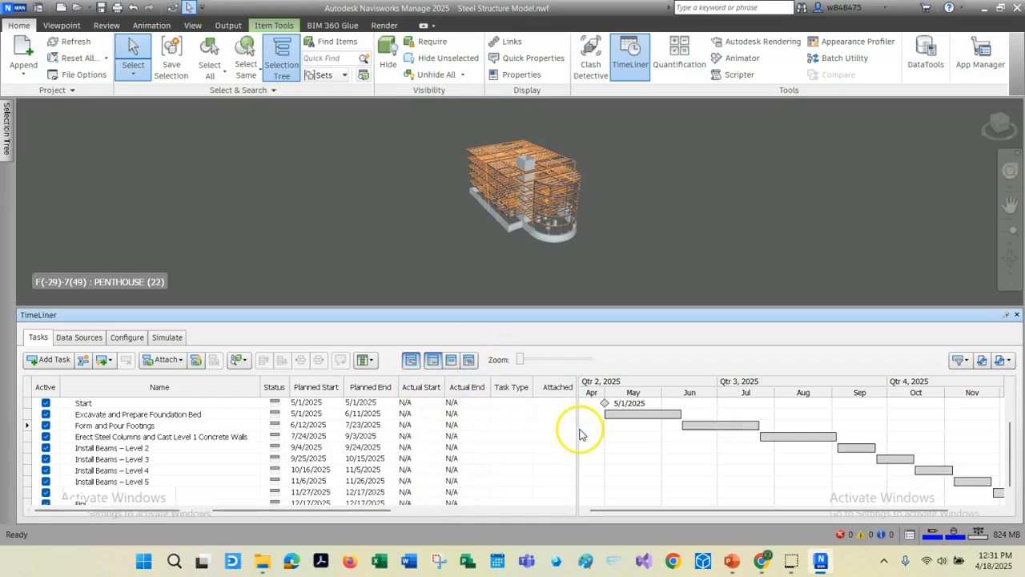
pyautogui.moveTo(580, 433); pyautogui.dragTo(598, 435)
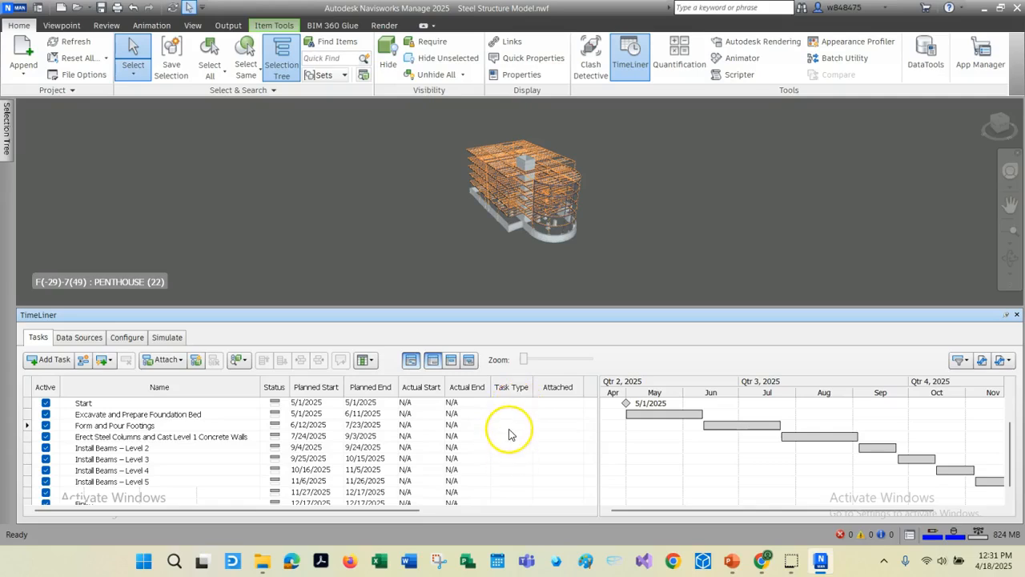
# Step: Set the task type of the Start task to Construct in the TimeLiner
pyautogui.click(519, 404)
pyautogui.click(528, 405)
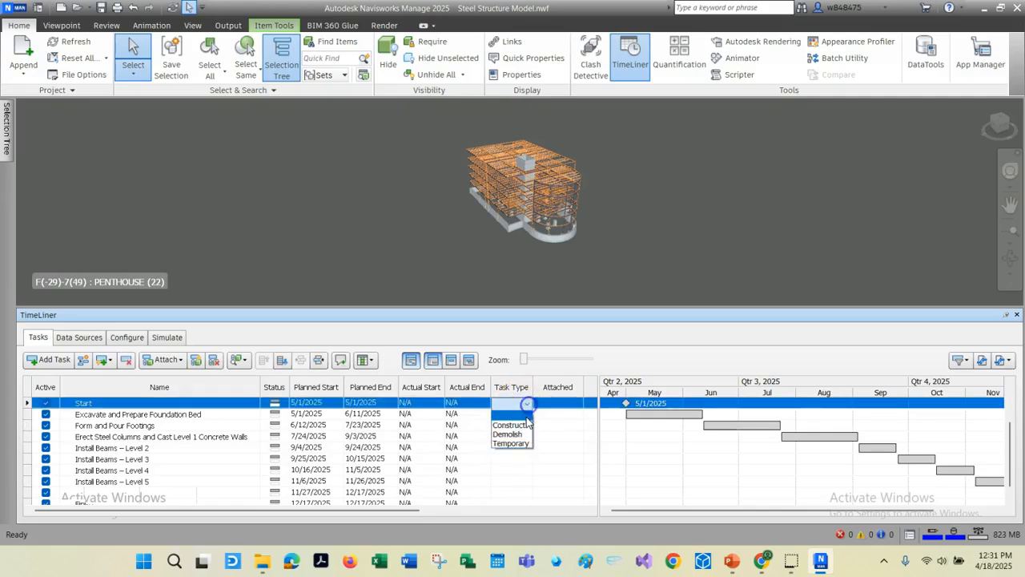
pyautogui.click(527, 408)
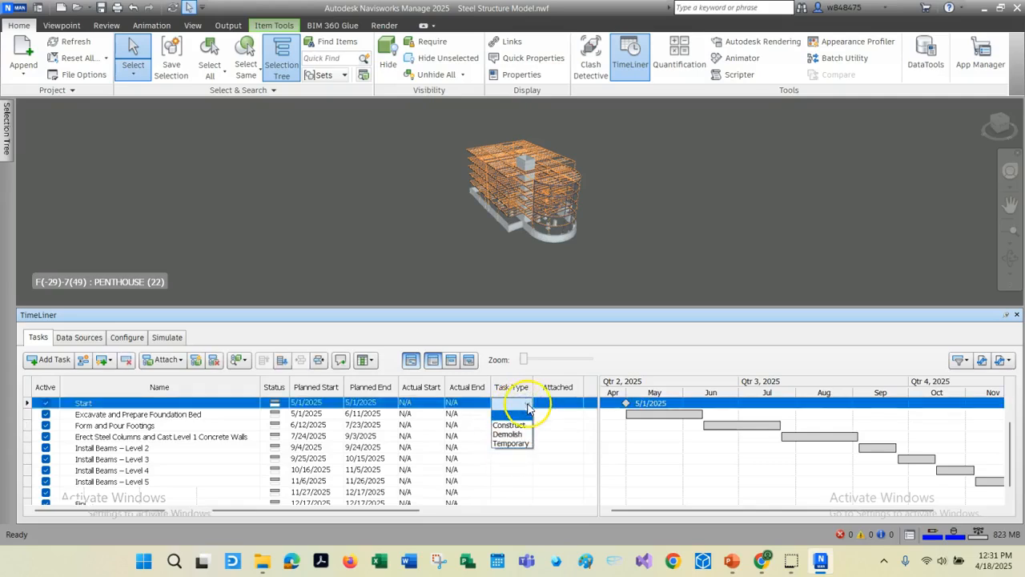
pyautogui.click(526, 414)
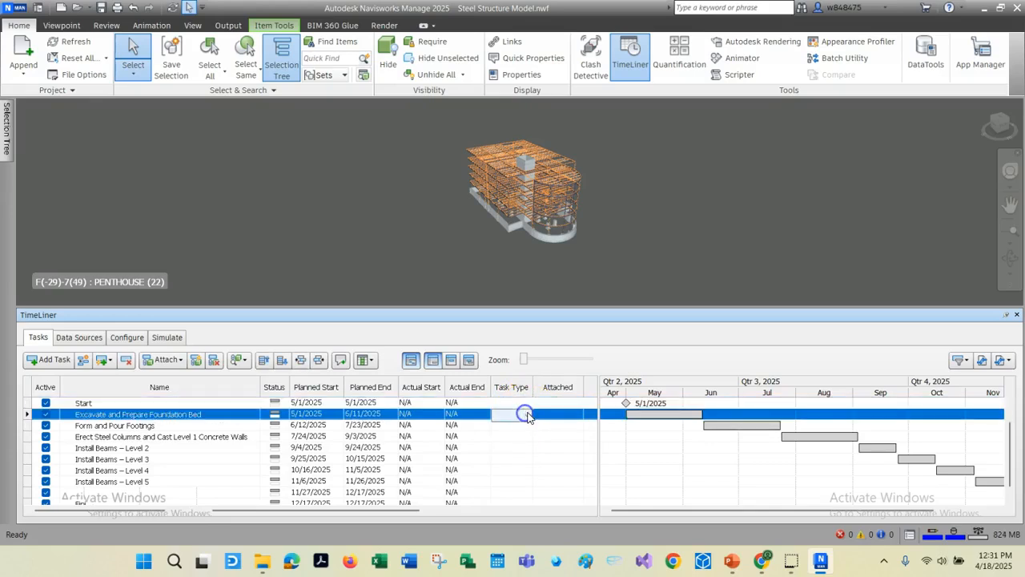
pyautogui.click(527, 403)
pyautogui.click(526, 403)
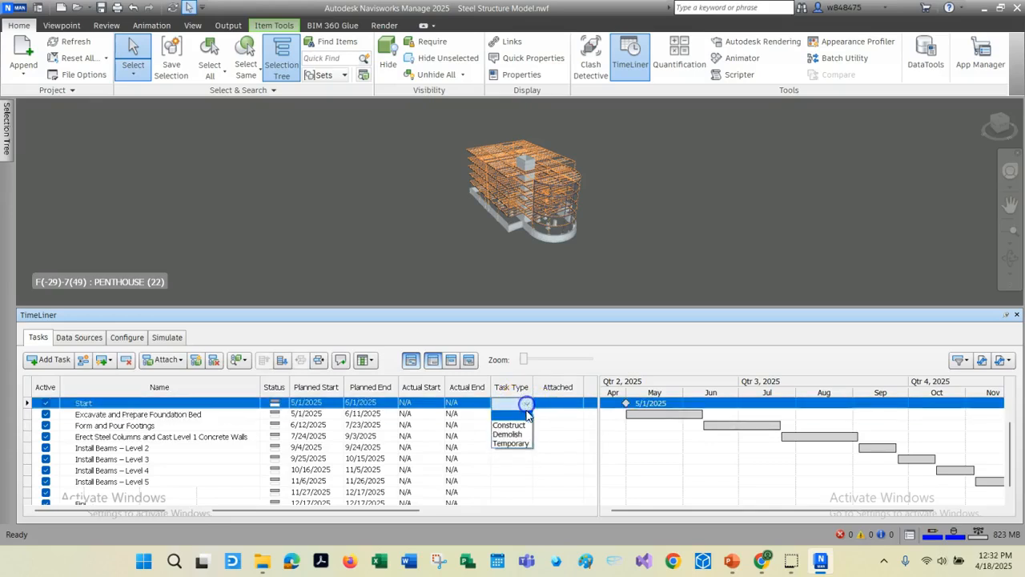
pyautogui.click(524, 425)
# Step: Set the task types of Excavate and Prepare Foundation Bed and Form and Pour Footings to Construct
pyautogui.click(526, 414)
pyautogui.click(526, 414)
pyautogui.click(524, 436)
pyautogui.click(526, 425)
pyautogui.click(524, 431)
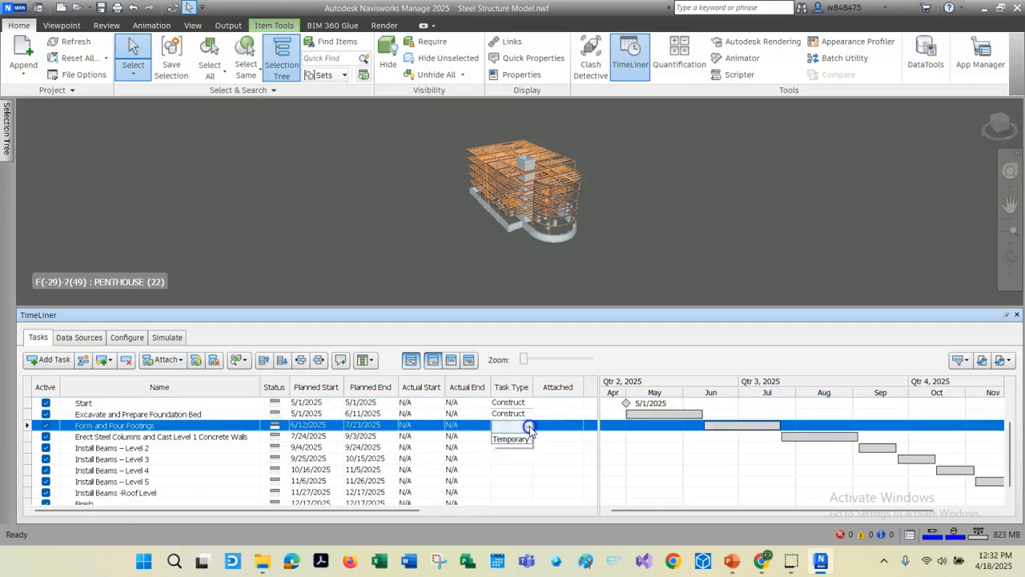
pyautogui.click(524, 446)
# Step: Set the task types of Erect Steel Columns and Cast Level 1 Concrete Walls and Install Beams – Level 2 to Construct
pyautogui.click(525, 436)
pyautogui.click(525, 436)
pyautogui.click(522, 460)
pyautogui.click(522, 447)
pyautogui.click(522, 447)
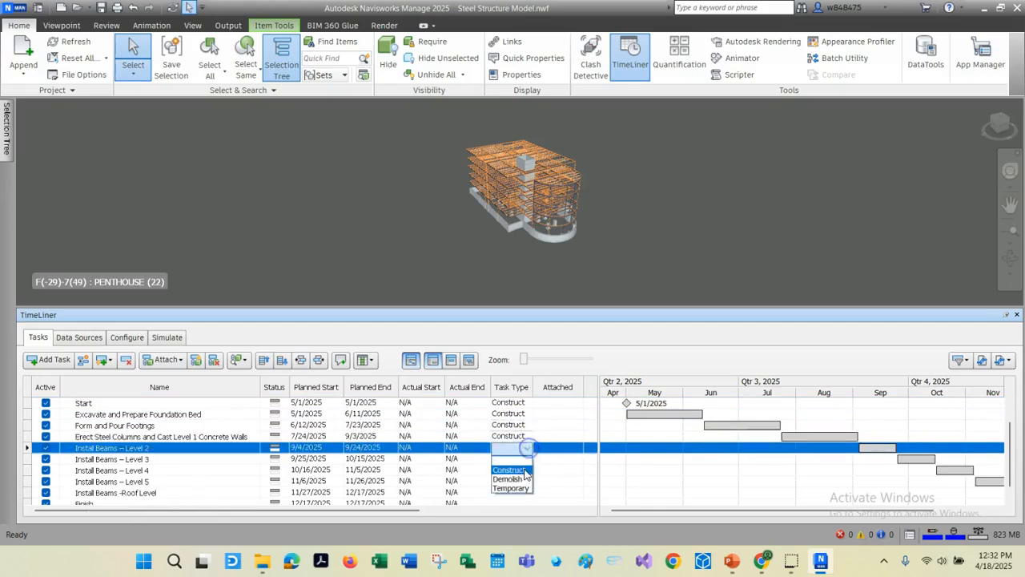
pyautogui.click(522, 458)
# Step: Set the task types of Install Beams – Level 3 and Install Beams – Level 4 to Construct
pyautogui.click(522, 460)
pyautogui.click(523, 460)
pyautogui.click(522, 469)
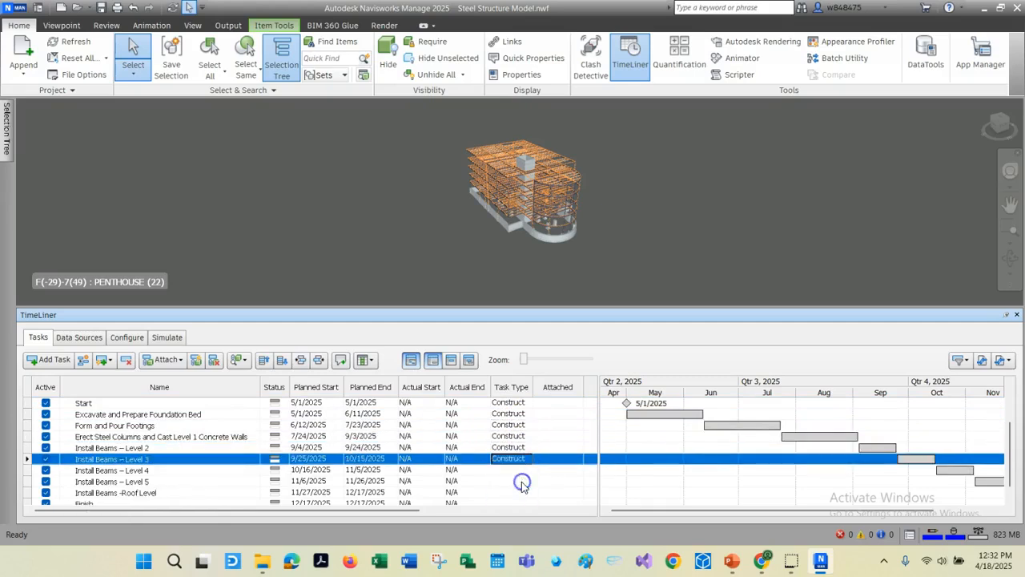
pyautogui.click(522, 470)
pyautogui.click(525, 470)
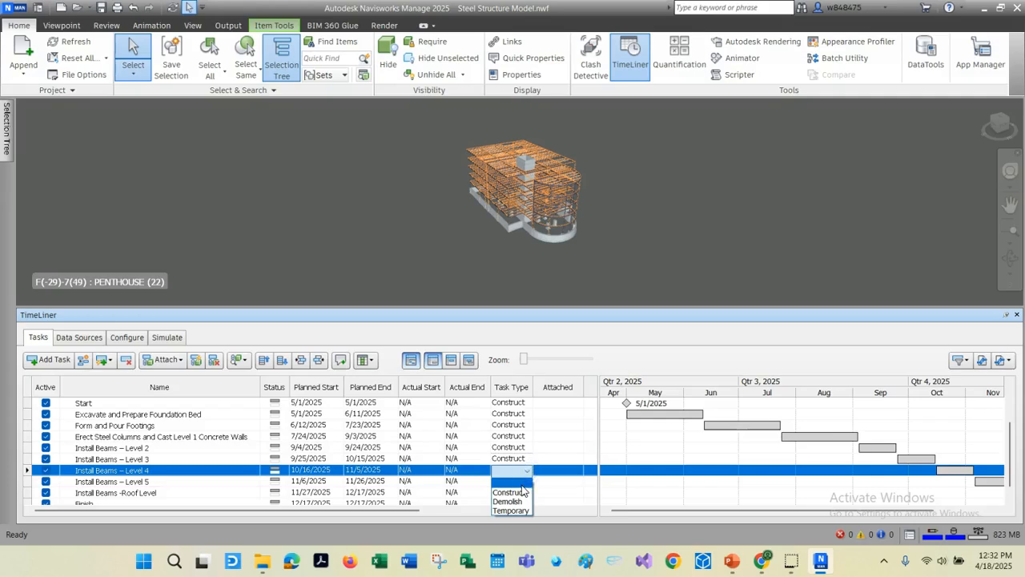
pyautogui.click(523, 492)
# Step: Set the task types of Install Beams – Level 5 and Install Beams -Roof Level to Construct
pyautogui.click(523, 481)
pyautogui.click(524, 482)
pyautogui.click(522, 492)
pyautogui.click(522, 494)
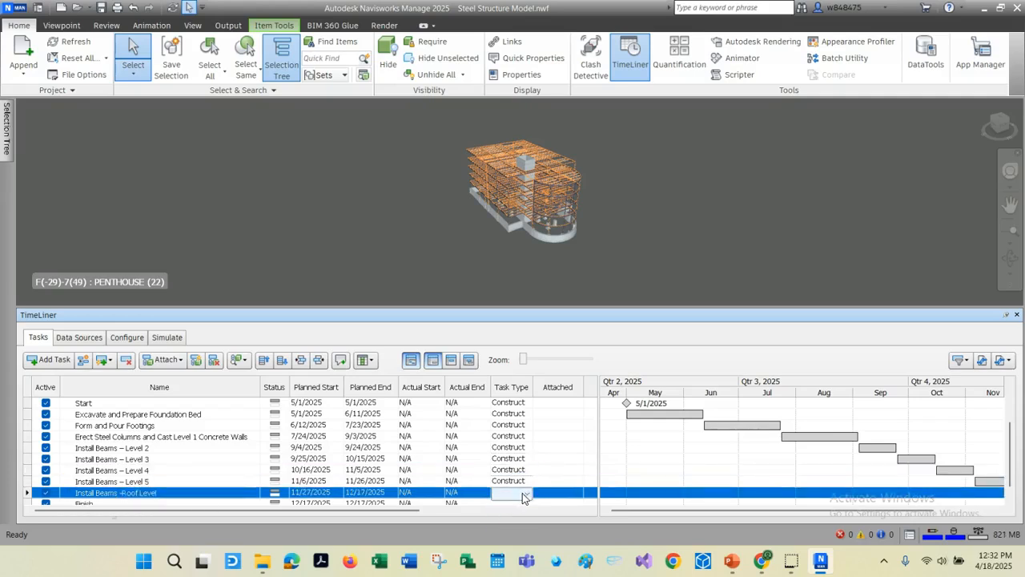
pyautogui.click(524, 513)
# Step: Set the task type of the Finish task at the end of the schedule to Construct
pyautogui.scroll(-1, 495, 461)
pyautogui.click(508, 492)
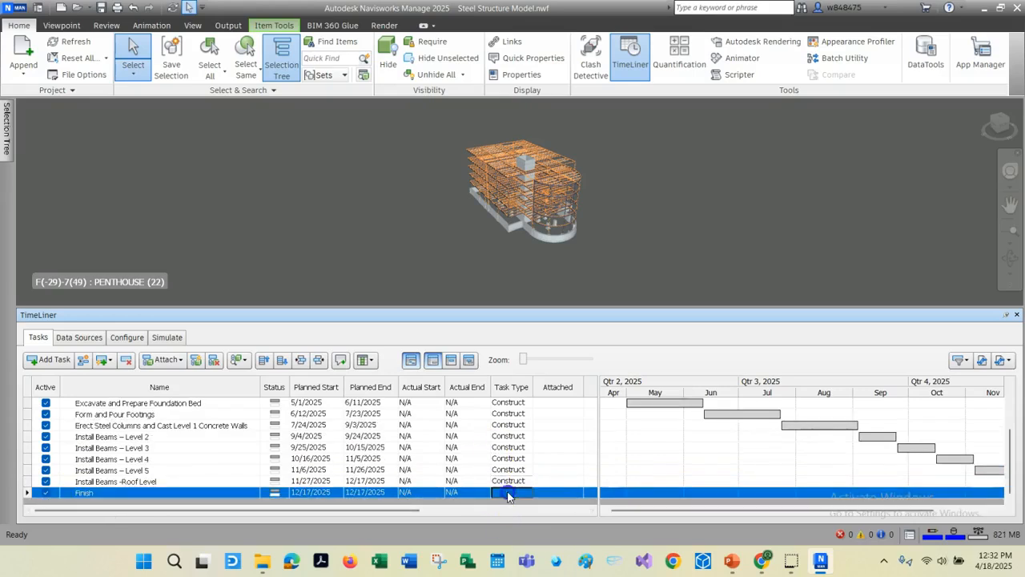
pyautogui.click(527, 495)
pyautogui.click(518, 510)
# Step: Set the task types of the Steel Structure summary task and New Data Source (Root) to Construct
pyautogui.scroll(1, 527, 455)
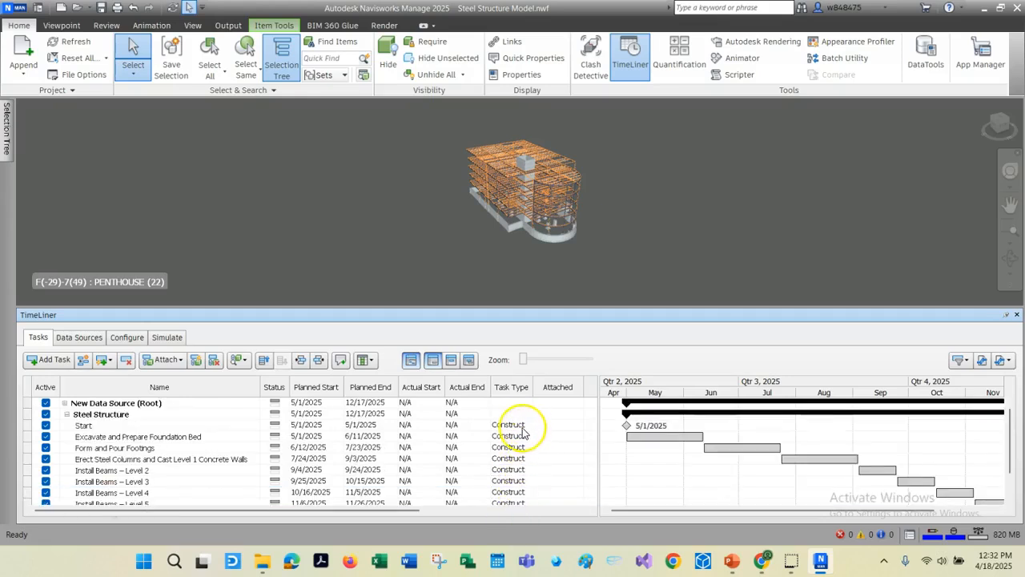
pyautogui.click(517, 414)
pyautogui.click(527, 415)
pyautogui.click(521, 438)
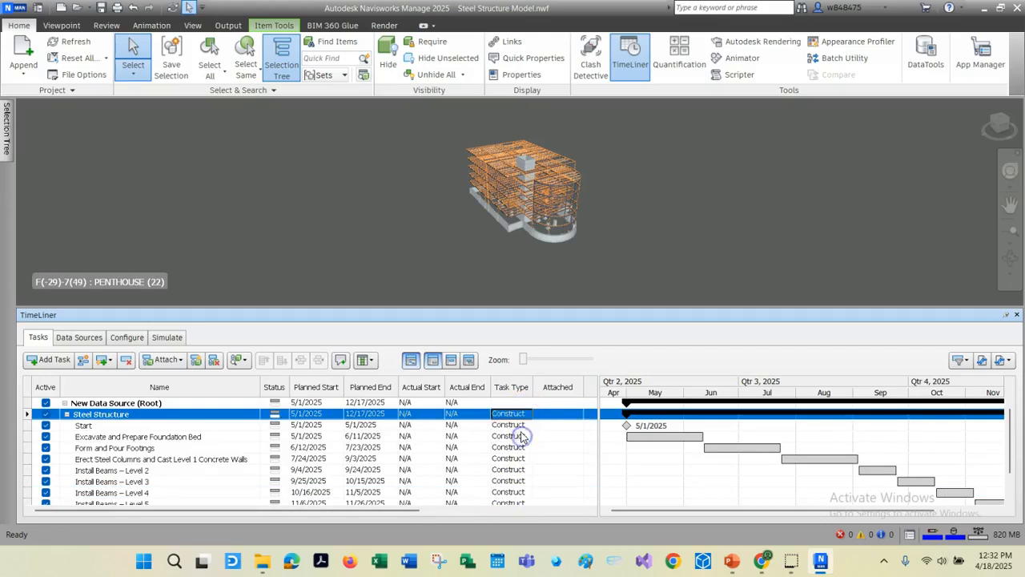
pyautogui.click(517, 403)
pyautogui.click(526, 404)
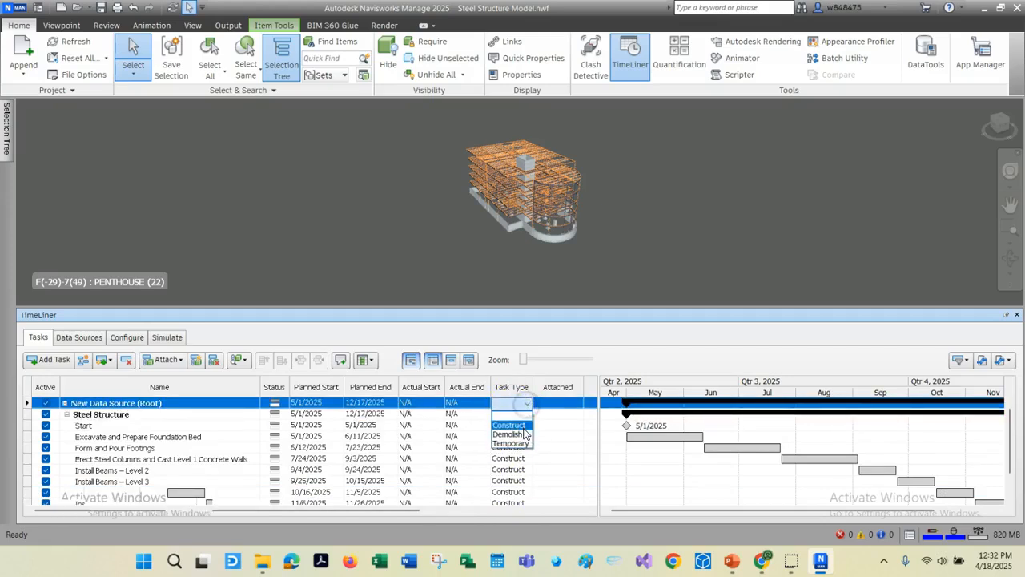
pyautogui.click(520, 425)
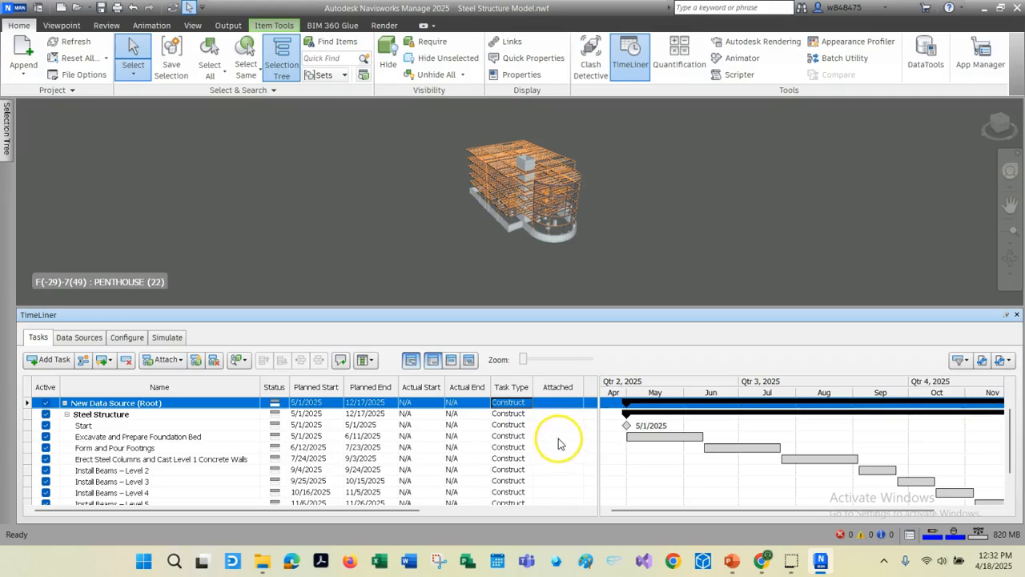
# Step: Collapse the ROOF branch of the selection tree and highlight the <No level> and T.O.FOOTING elements to examine them in the model
pyautogui.click(286, 56)
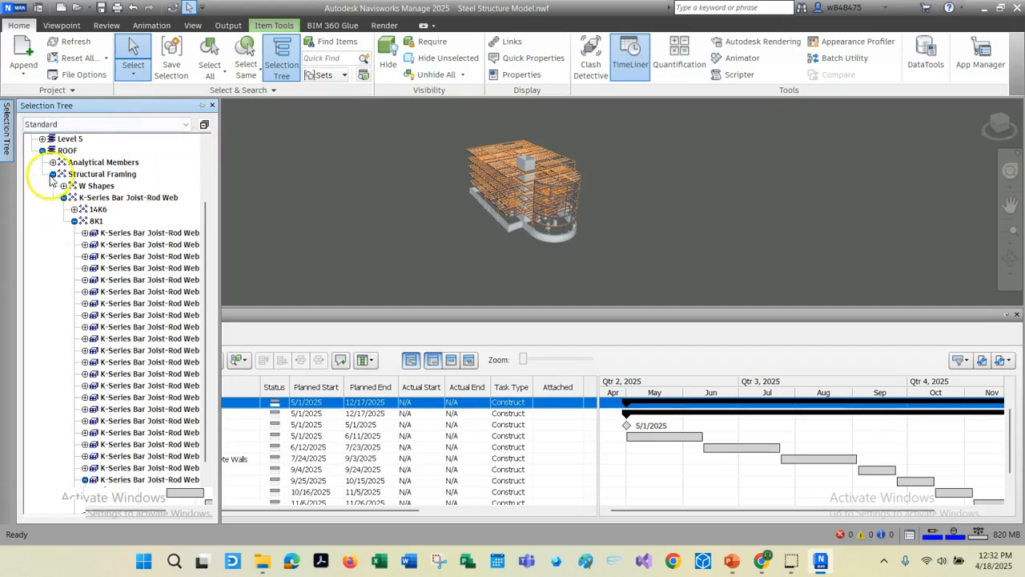
pyautogui.click(40, 152)
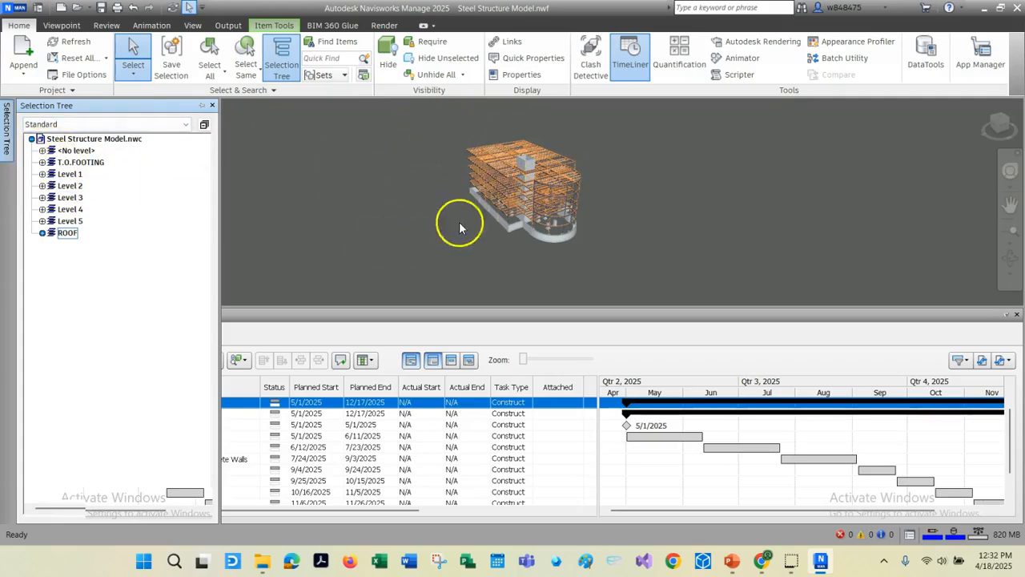
pyautogui.click(76, 151)
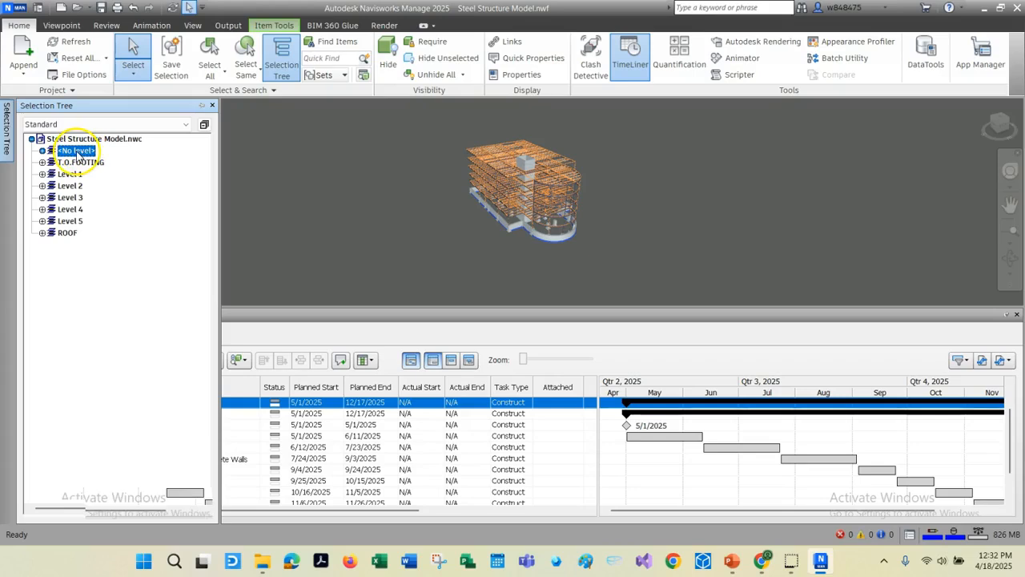
pyautogui.moveTo(452, 217)
pyautogui.keyDown('shift'); pyautogui.mouseDown(button='middle')
pyautogui.moveTo(465, 213)
pyautogui.moveTo(486, 165)
pyautogui.moveTo(522, 192)
pyautogui.moveTo(377, 190)
pyautogui.moveTo(373, 165)
pyautogui.moveTo(368, 201)
pyautogui.moveTo(381, 188)
pyautogui.mouseUp(button='middle'); pyautogui.keyUp('shift')
pyautogui.scroll(5, 504, 196)
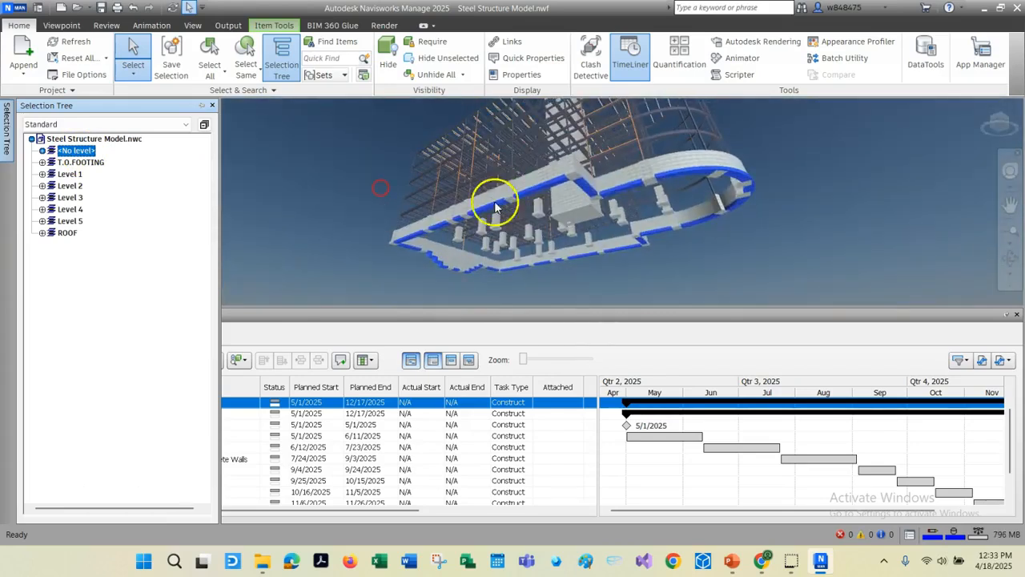
pyautogui.click(94, 163)
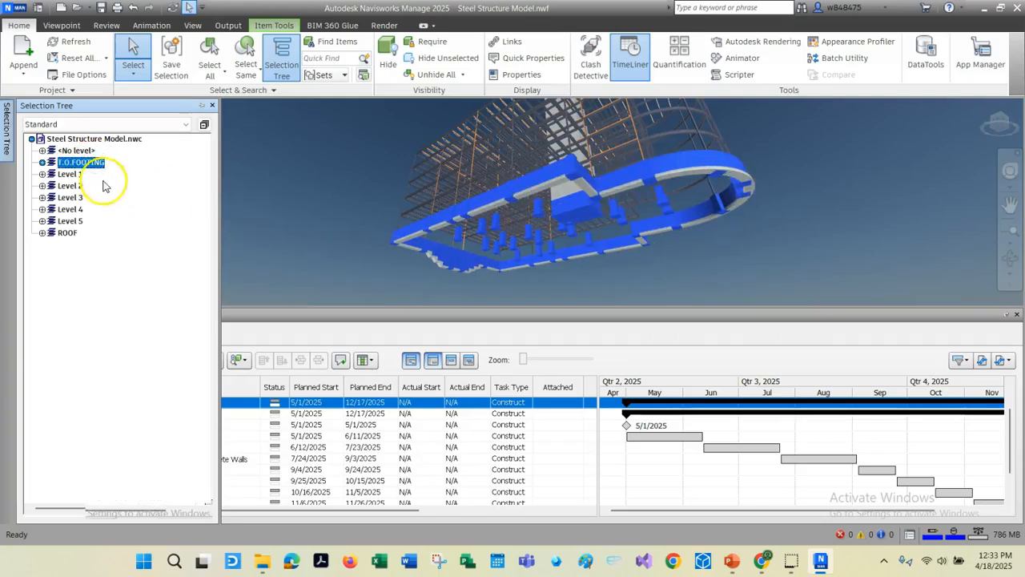
# Step: Highlight the Level 1 elements and examine its Walls and Structural Columns categories in the model
pyautogui.click(72, 174)
pyautogui.moveTo(324, 164)
pyautogui.keyDown('shift'); pyautogui.mouseDown(button='middle')
pyautogui.moveTo(338, 228)
pyautogui.moveTo(344, 126)
pyautogui.moveTo(473, 220)
pyautogui.mouseUp(button='middle'); pyautogui.keyUp('shift')
pyautogui.moveTo(473, 185)
pyautogui.keyDown('shift'); pyautogui.mouseDown(button='middle')
pyautogui.moveTo(490, 224)
pyautogui.moveTo(620, 238)
pyautogui.moveTo(649, 231)
pyautogui.moveTo(665, 185)
pyautogui.moveTo(639, 243)
pyautogui.moveTo(664, 179)
pyautogui.moveTo(629, 199)
pyautogui.mouseUp(button='middle'); pyautogui.keyUp('shift')
pyautogui.scroll(-3, 542, 215)
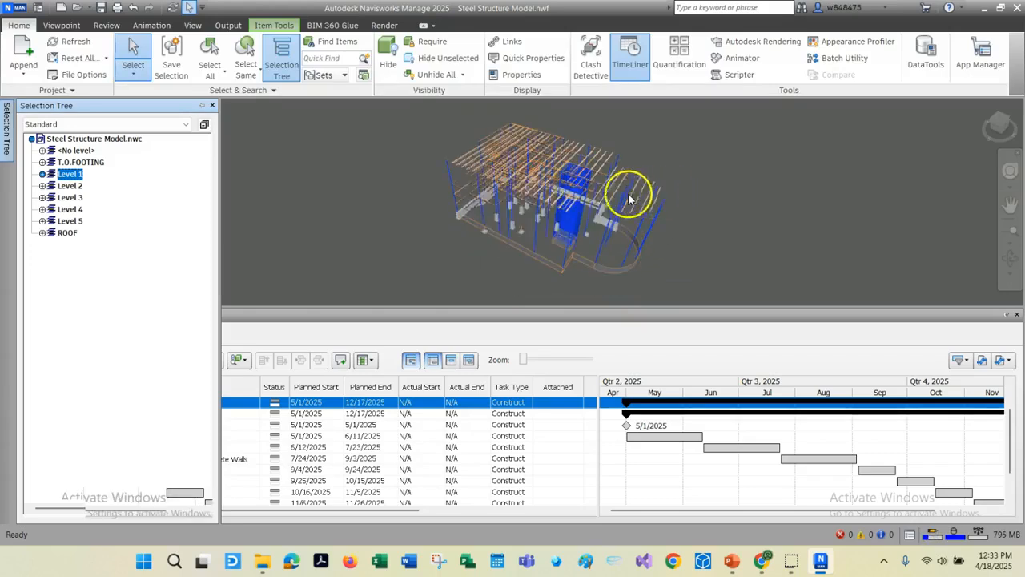
pyautogui.scroll(1, 334, 213)
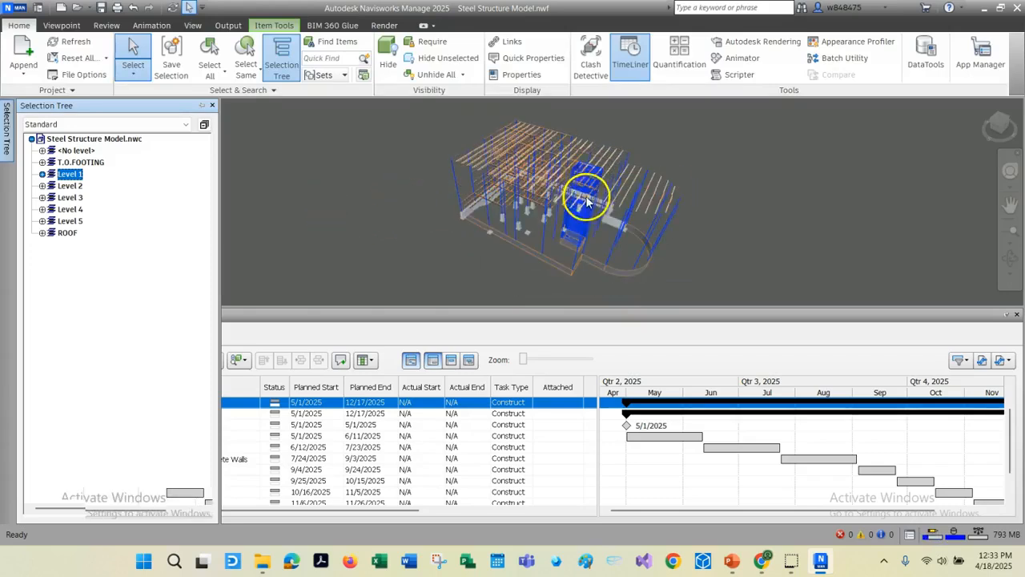
pyautogui.click(43, 174)
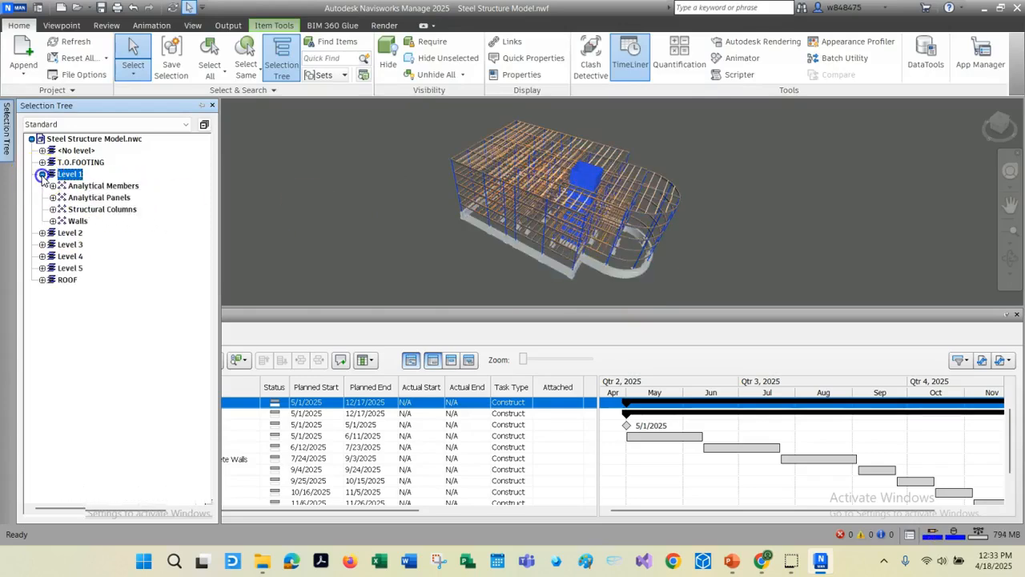
pyautogui.click(79, 221)
pyautogui.click(97, 210)
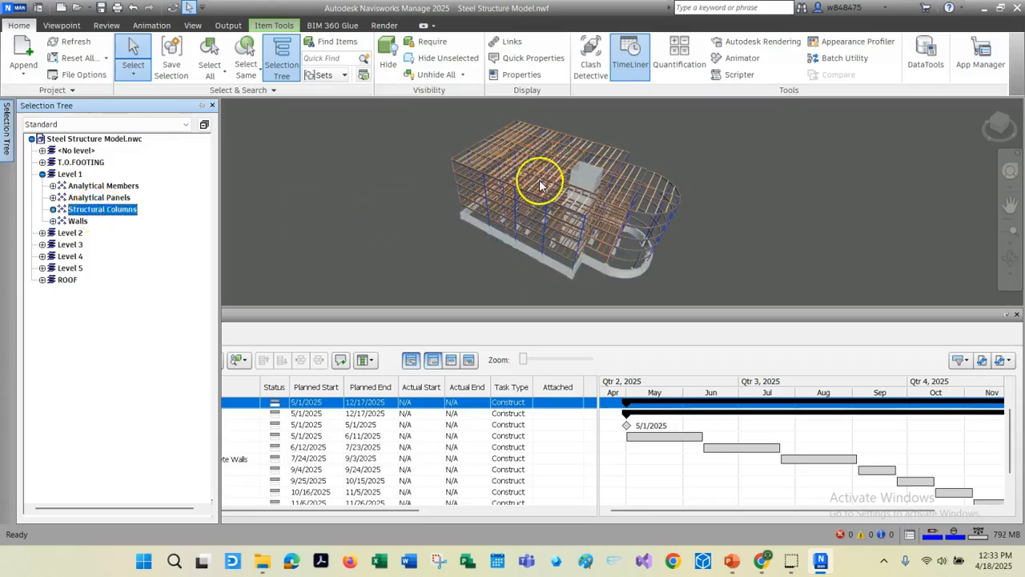
pyautogui.click(42, 173)
# Step: Highlight Level 2, Level 3, Level 4, Level 5 and ROOF one after another to examine their elements in the model
pyautogui.click(64, 185)
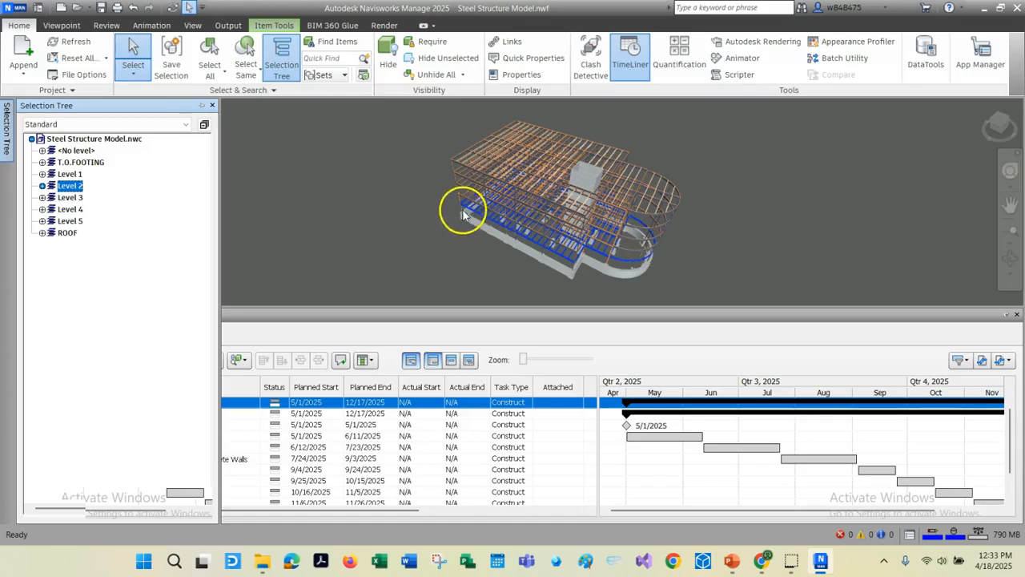
pyautogui.click(77, 197)
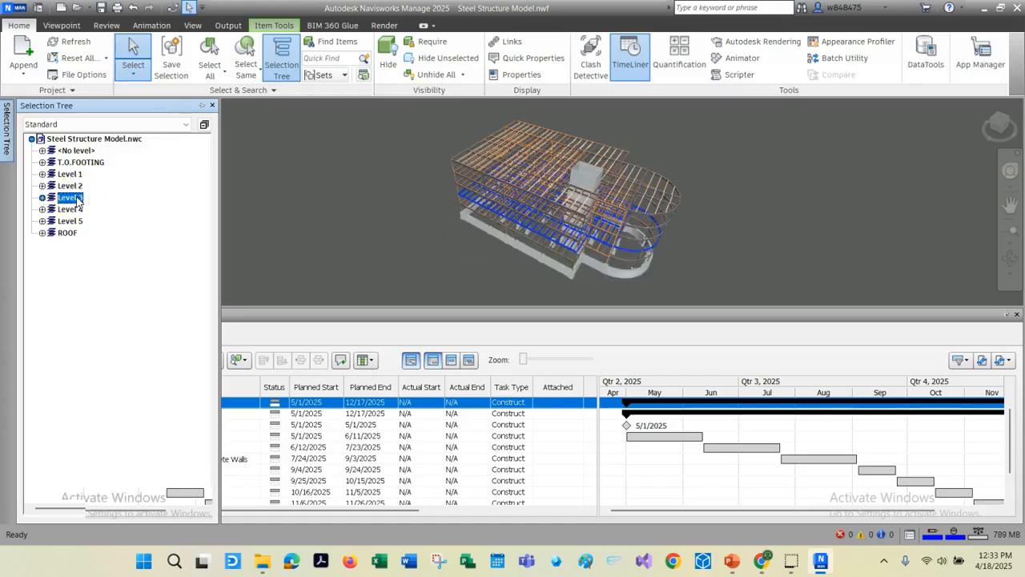
pyautogui.click(76, 210)
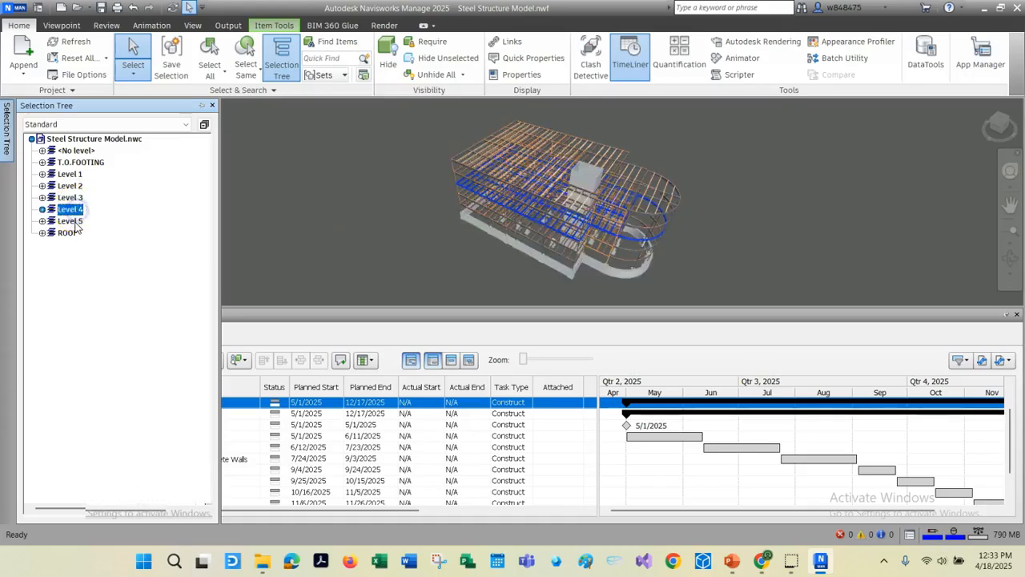
pyautogui.click(76, 221)
pyautogui.click(69, 233)
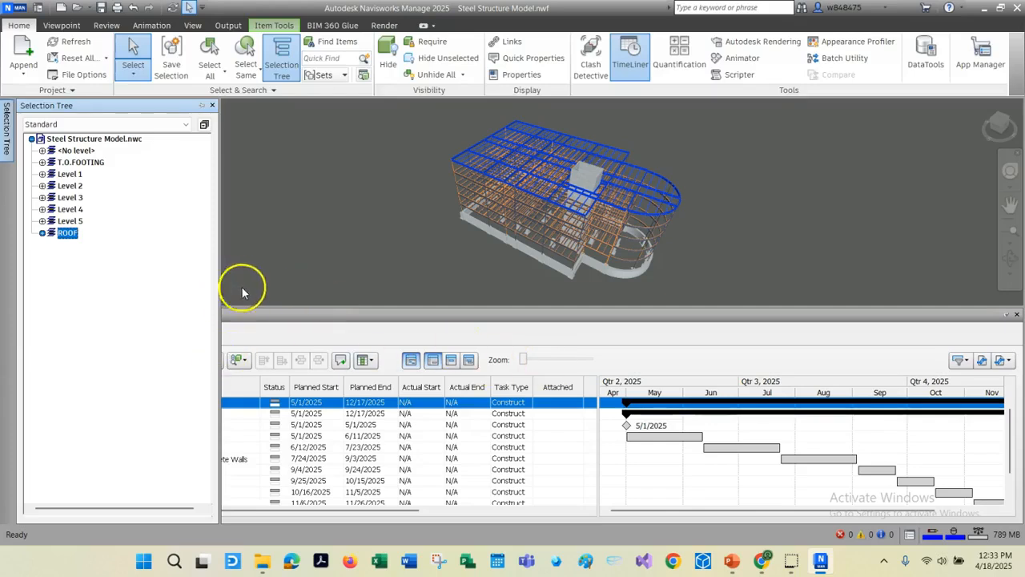
# Step: Attach the <No level> elements as the current selection to the Excavate and Prepare Foundation Bed task
pyautogui.click(76, 150)
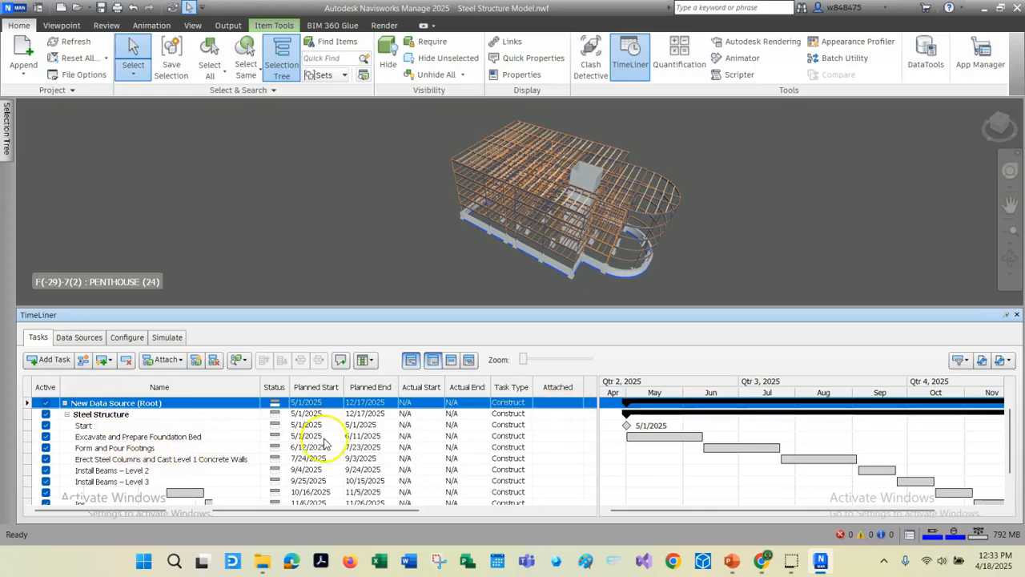
pyautogui.click(554, 436)
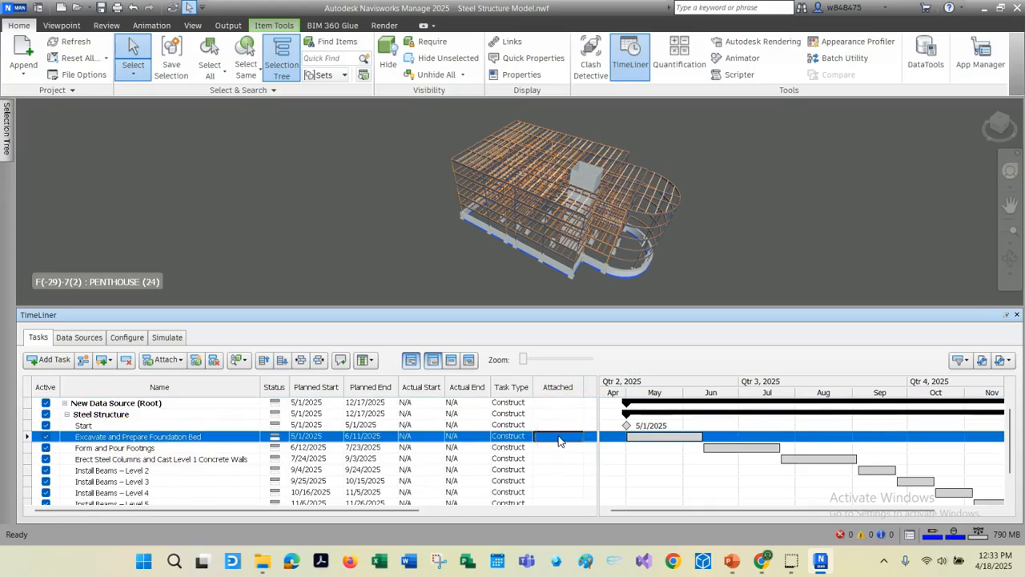
pyautogui.rightClick(559, 440)
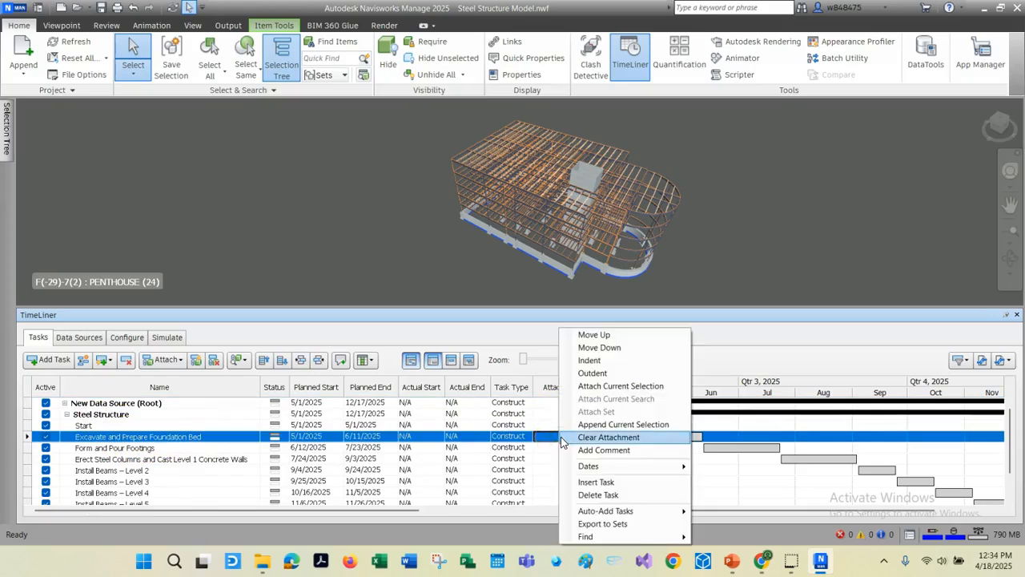
pyautogui.click(612, 387)
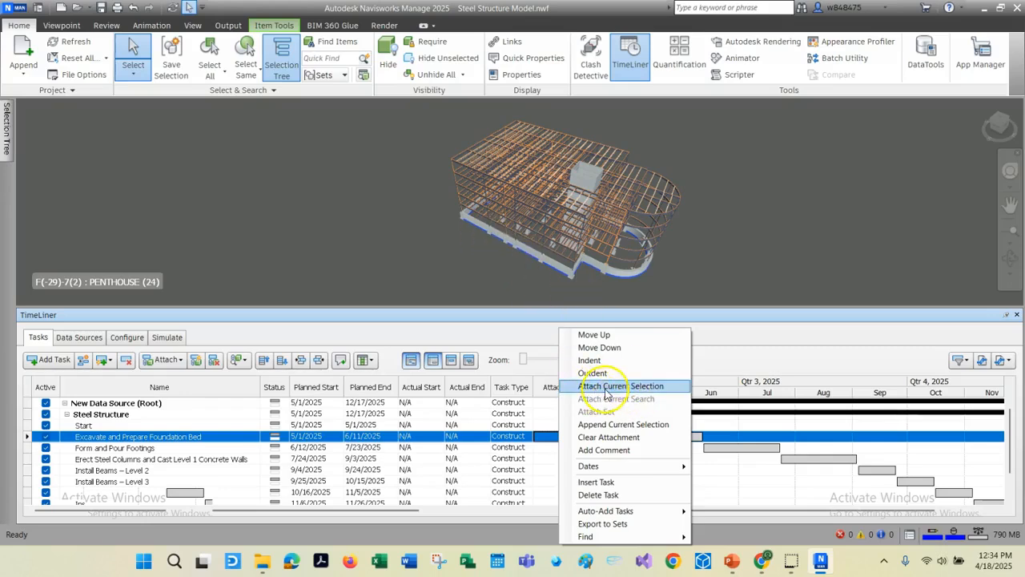
pyautogui.click(607, 387)
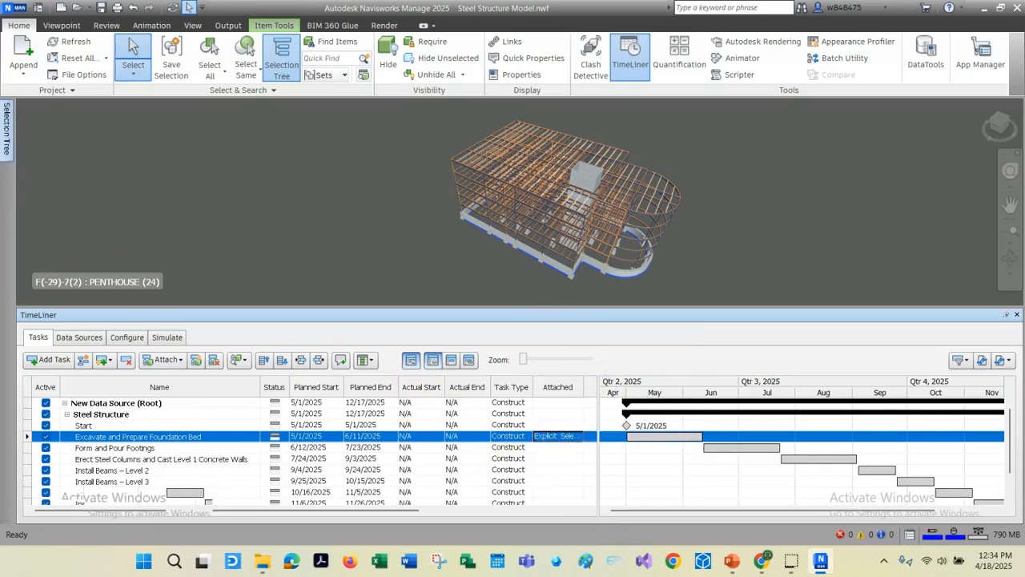
# Step: Attach the T.O.FOOTING elements as the current selection to the Form and Pour Footings task
pyautogui.click(545, 448)
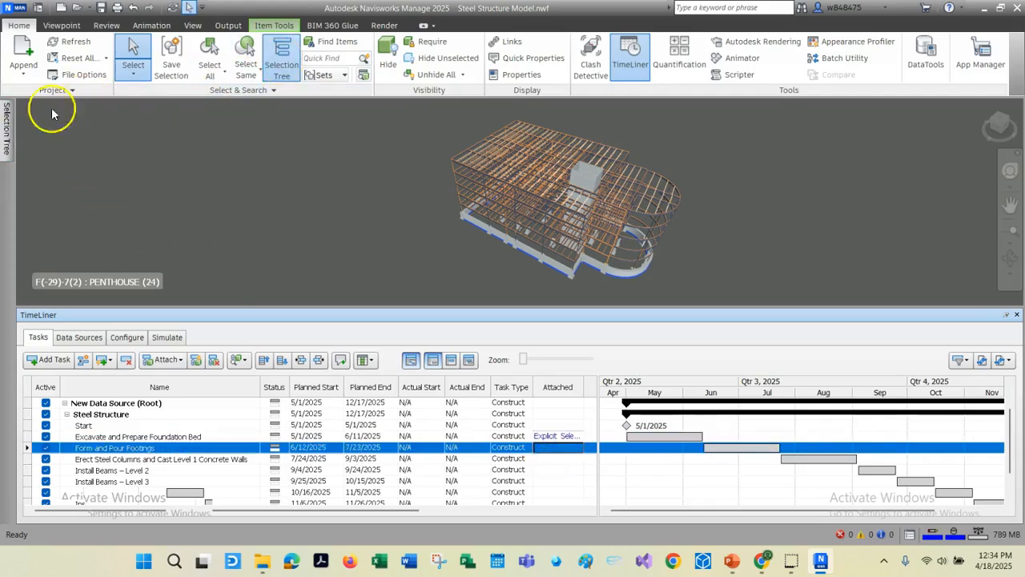
pyautogui.moveTo(7, 128)
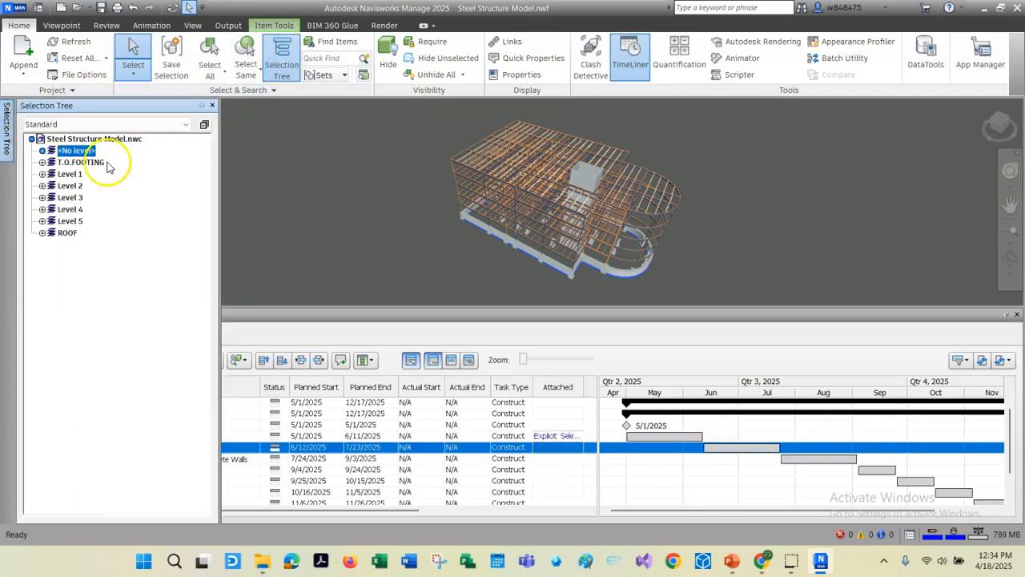
pyautogui.click(88, 163)
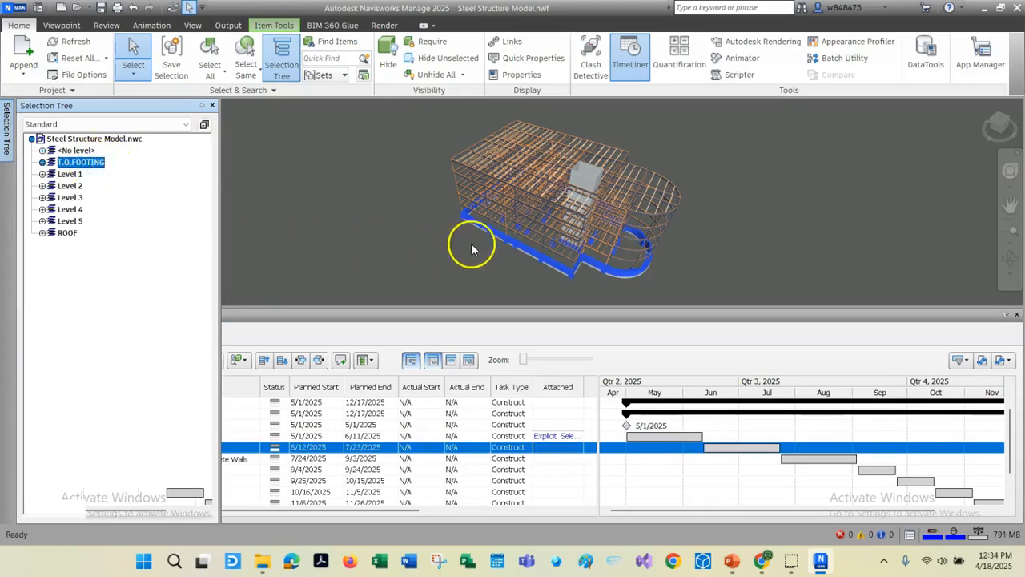
pyautogui.click(550, 453)
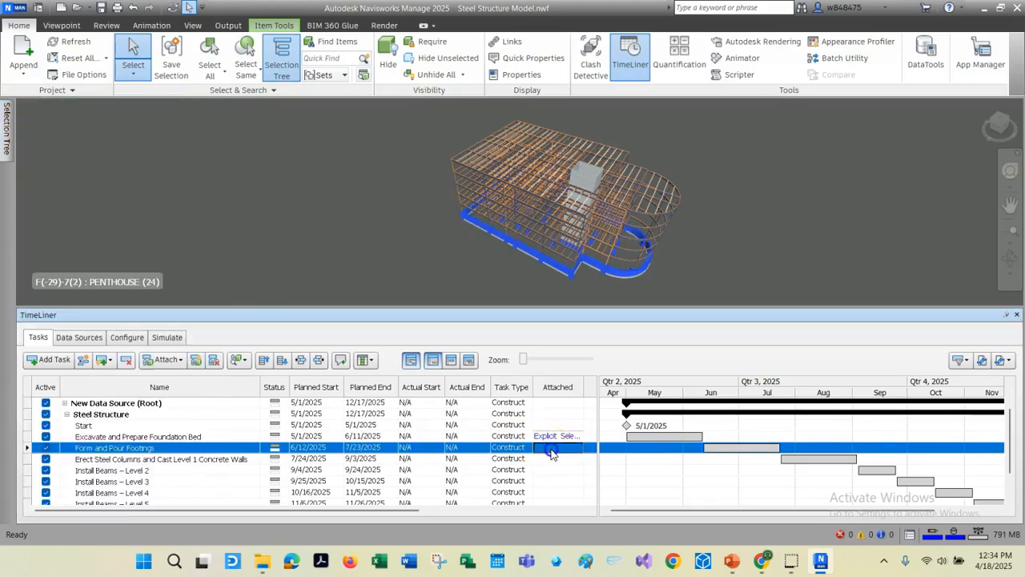
pyautogui.rightClick(551, 452)
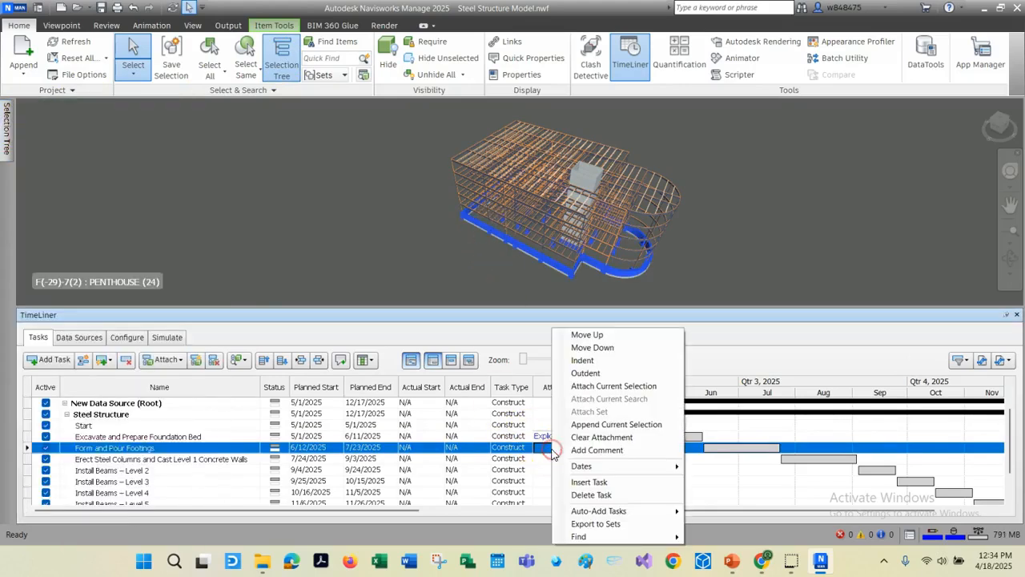
pyautogui.click(608, 387)
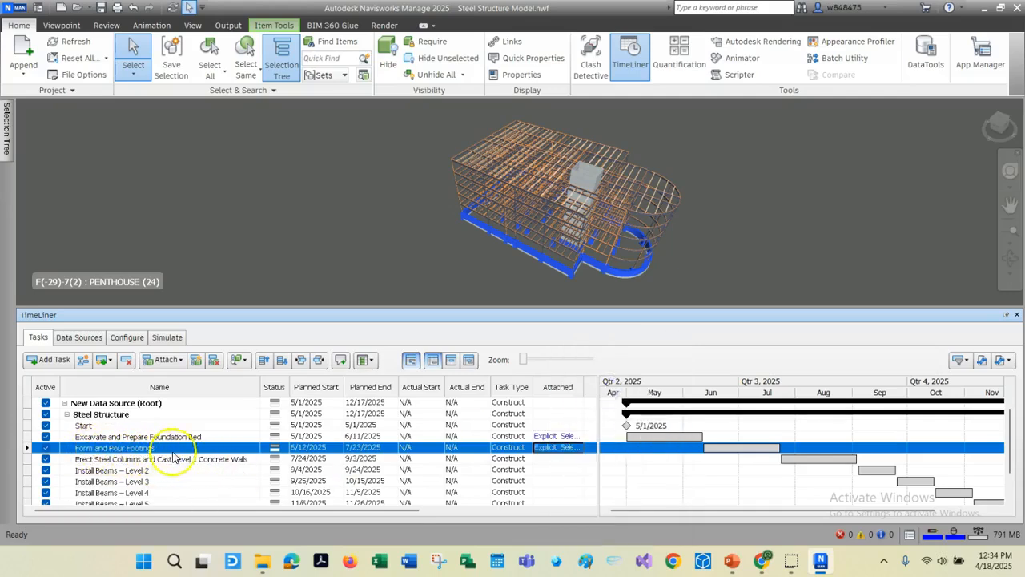
# Step: Attach the Level 1 elements as the current selection to the Erect Steel Columns and Cast Level 1 Concrete Walls task
pyautogui.click(550, 458)
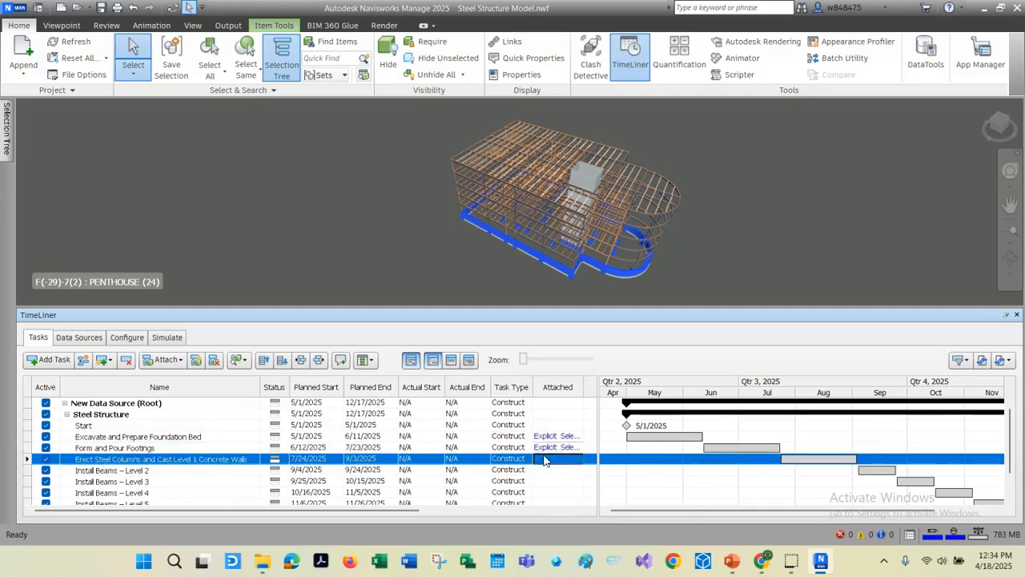
pyautogui.moveTo(8, 132)
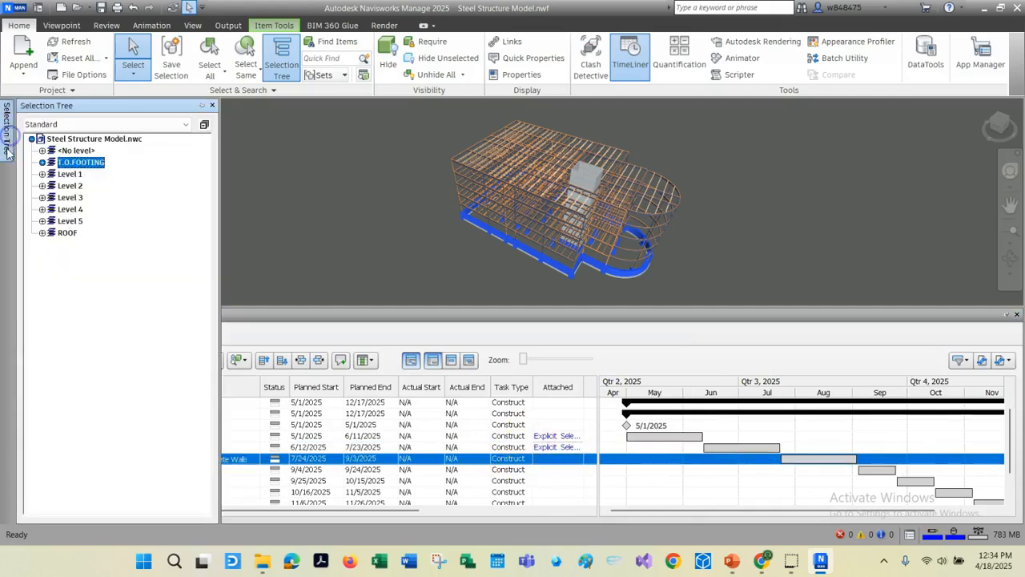
pyautogui.click(73, 174)
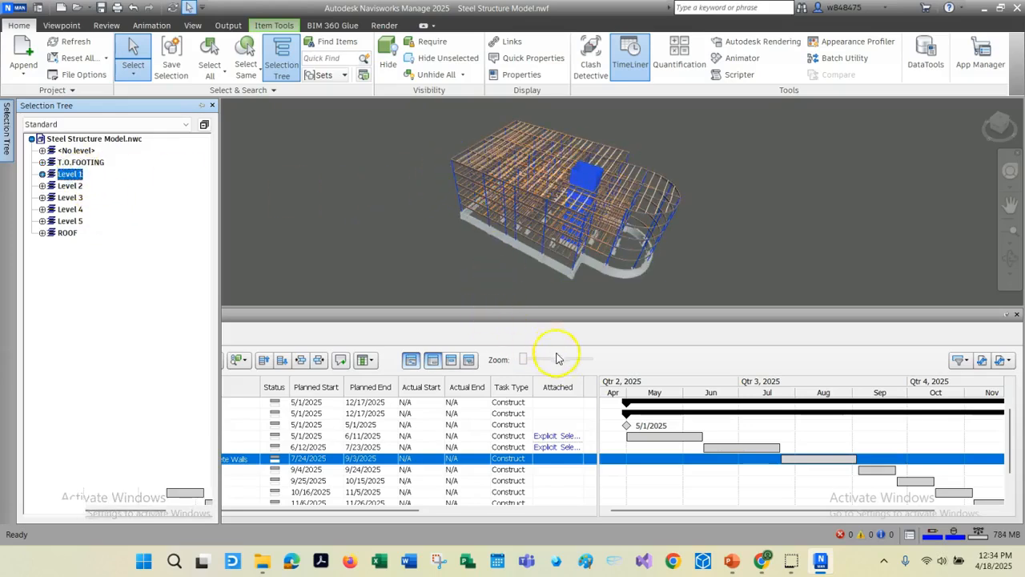
pyautogui.rightClick(560, 457)
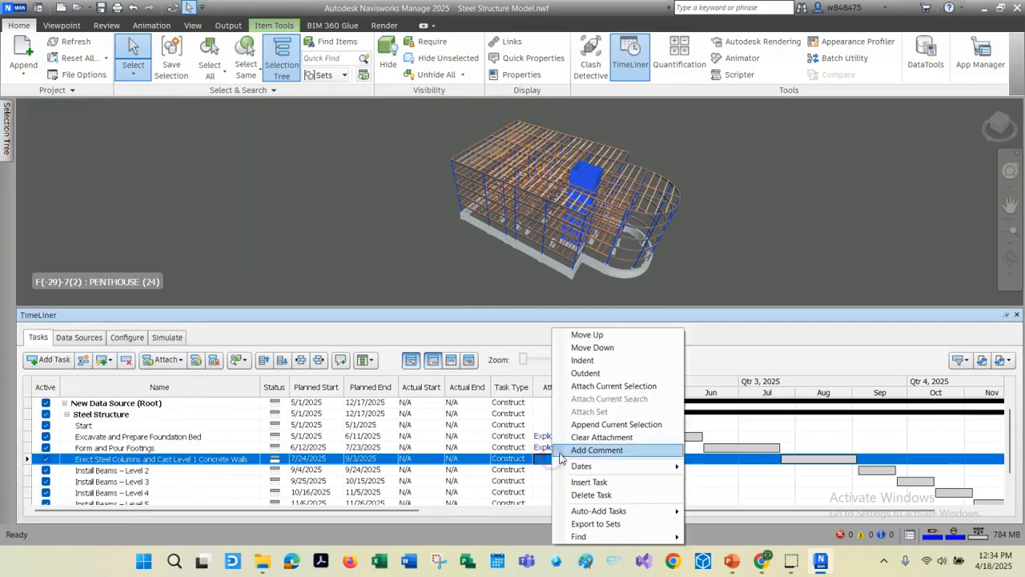
pyautogui.click(596, 385)
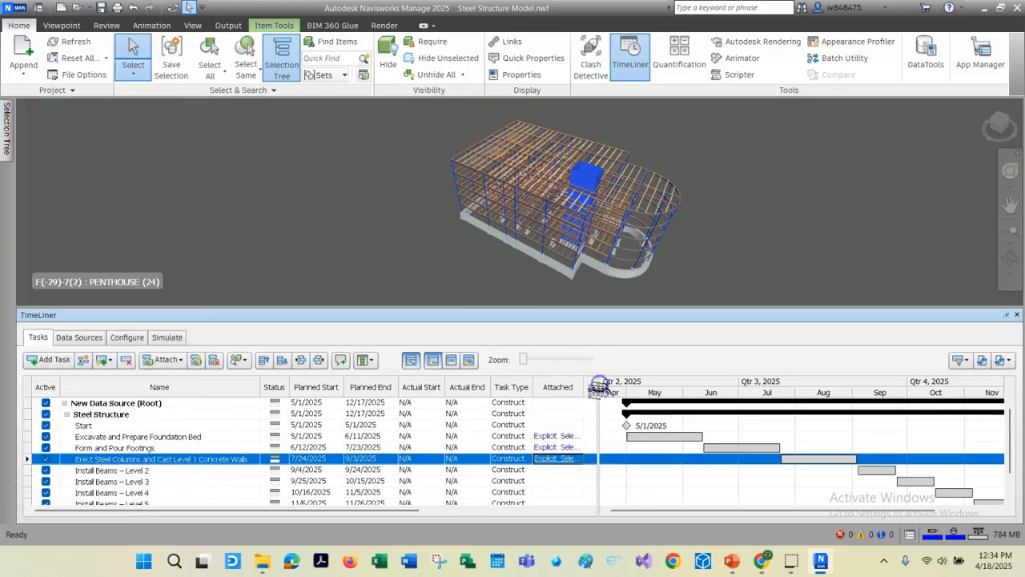
# Step: Attach the Level 2 elements as the current selection to the Install Beams – Level 2 task
pyautogui.click(558, 470)
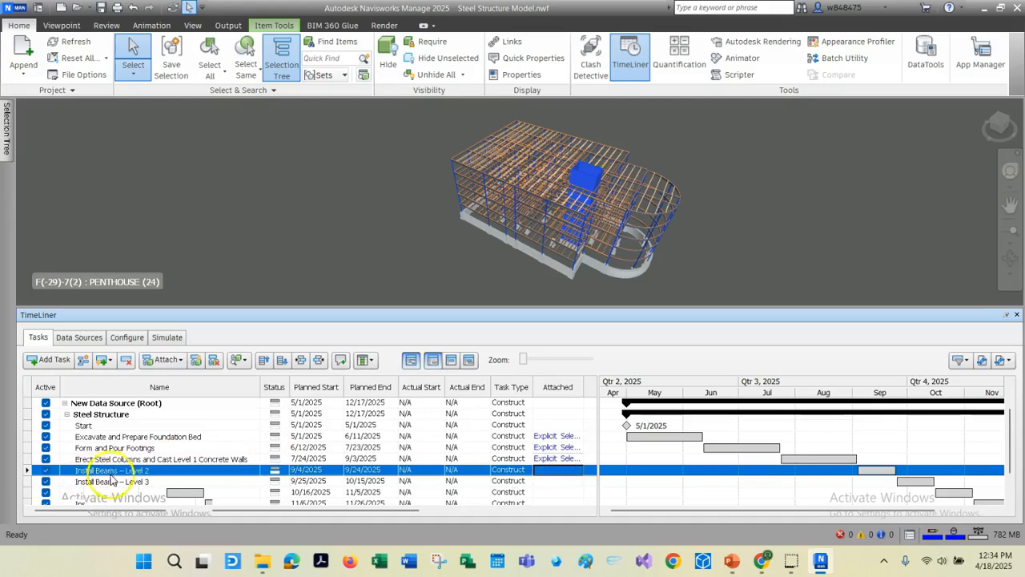
pyautogui.moveTo(5, 132)
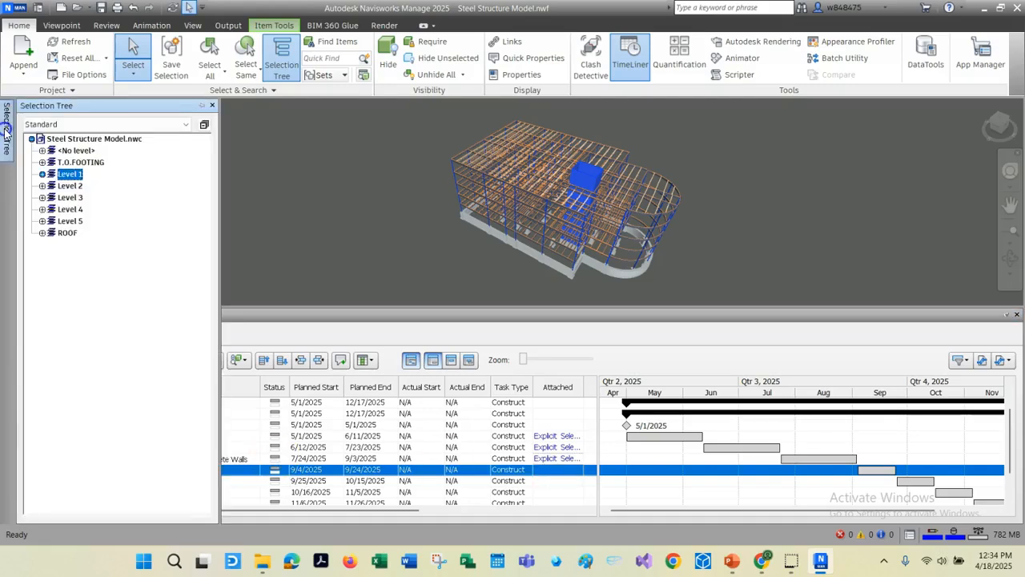
pyautogui.click(70, 185)
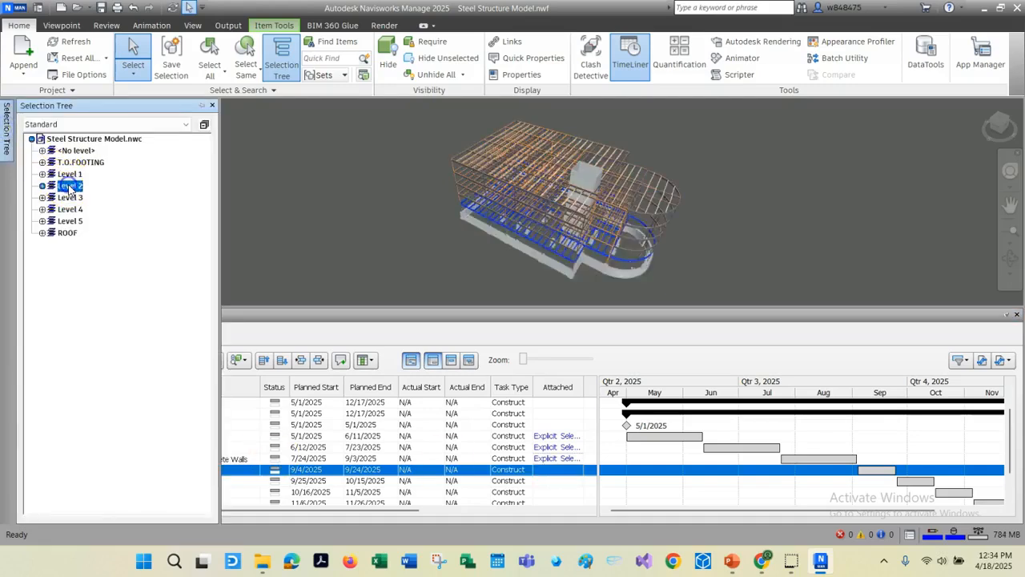
pyautogui.rightClick(551, 471)
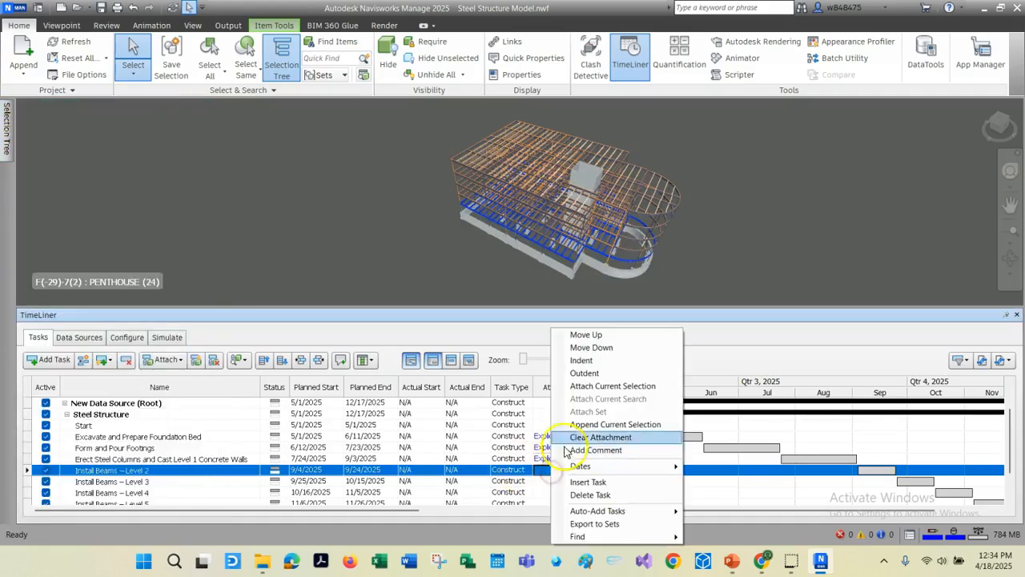
pyautogui.click(594, 390)
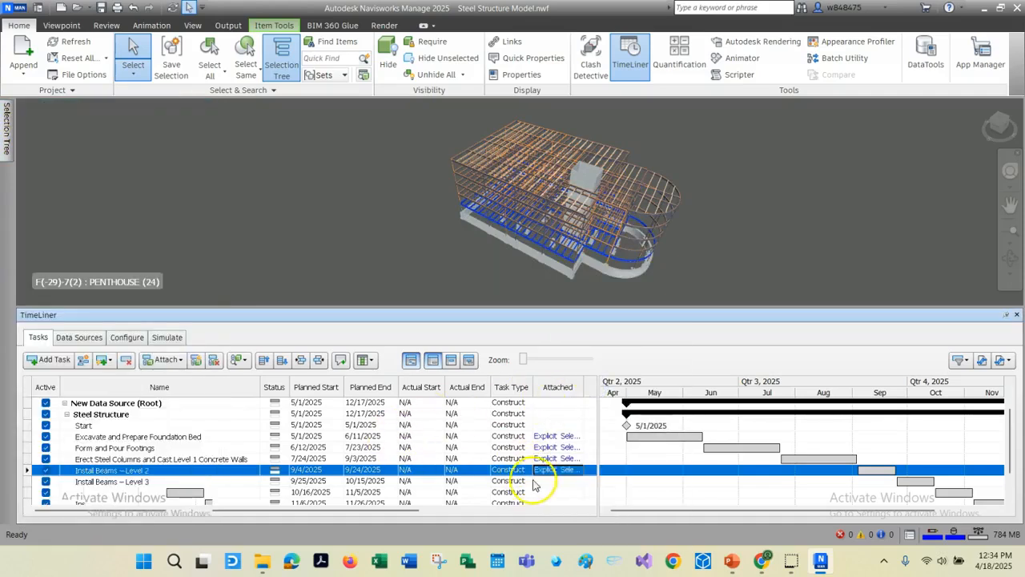
# Step: Attach the Level 3 elements as the current selection to the Install Beams – Level 3 task
pyautogui.click(573, 482)
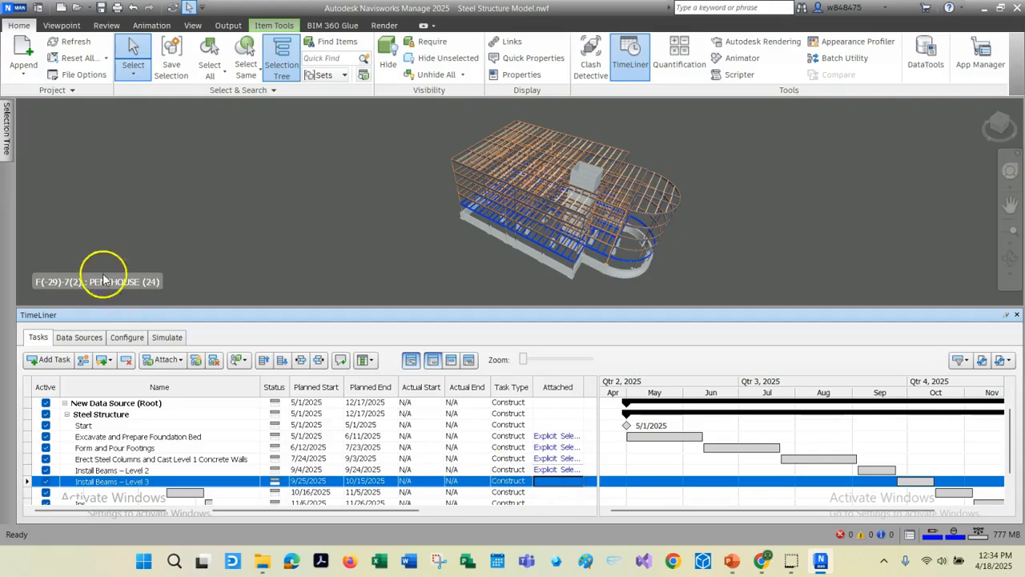
pyautogui.moveTo(6, 130)
pyautogui.click(66, 199)
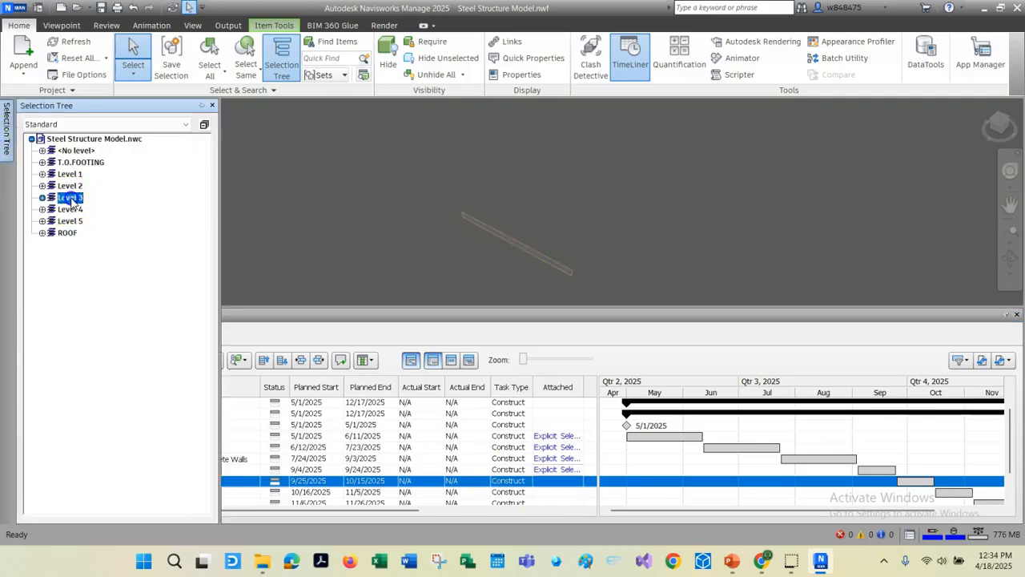
pyautogui.rightClick(550, 484)
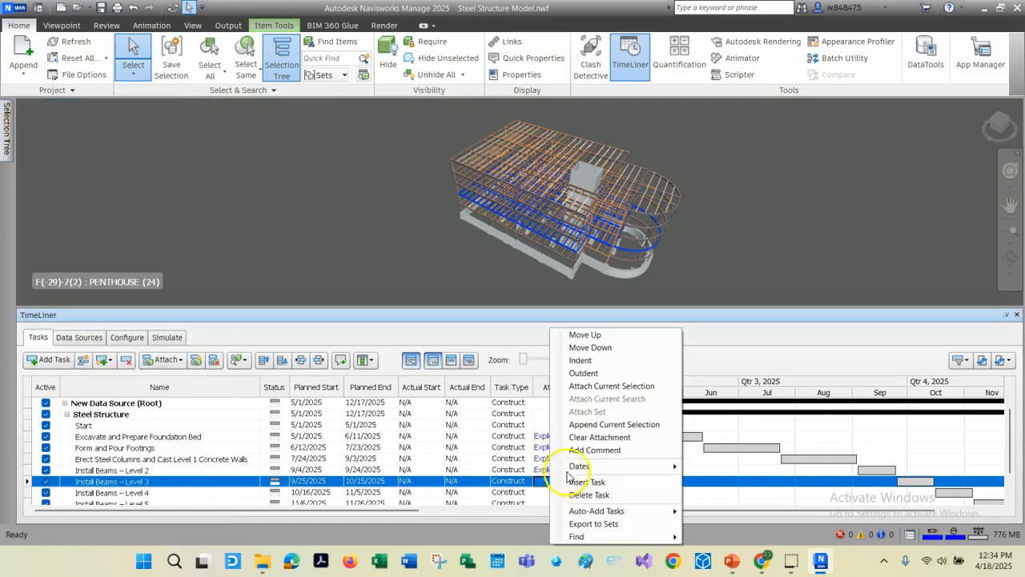
pyautogui.click(626, 386)
# Step: Attach the Level 4 elements as the current selection to the Install Beams – Level 4 task
pyautogui.scroll(-1, 560, 436)
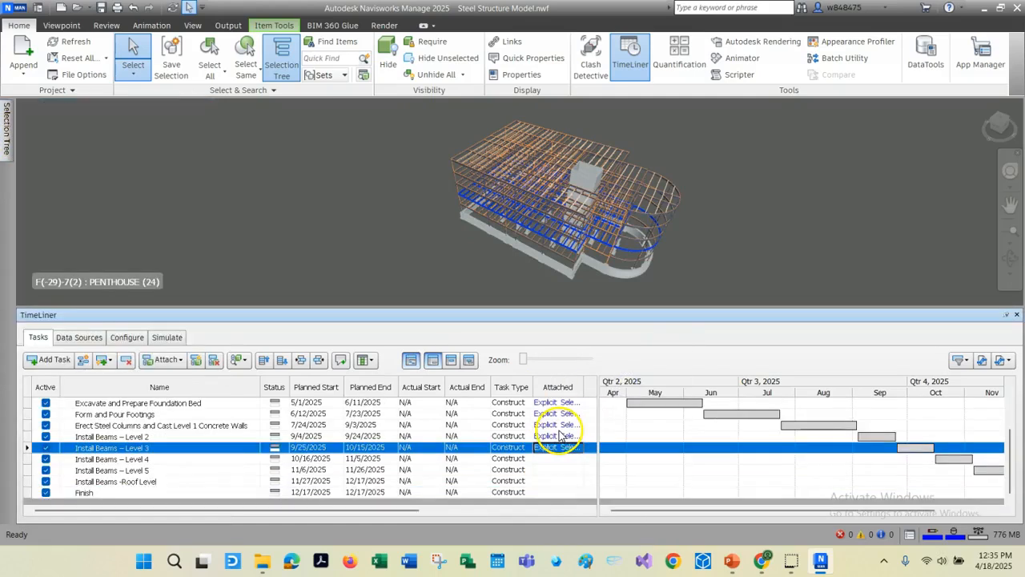
pyautogui.click(553, 462)
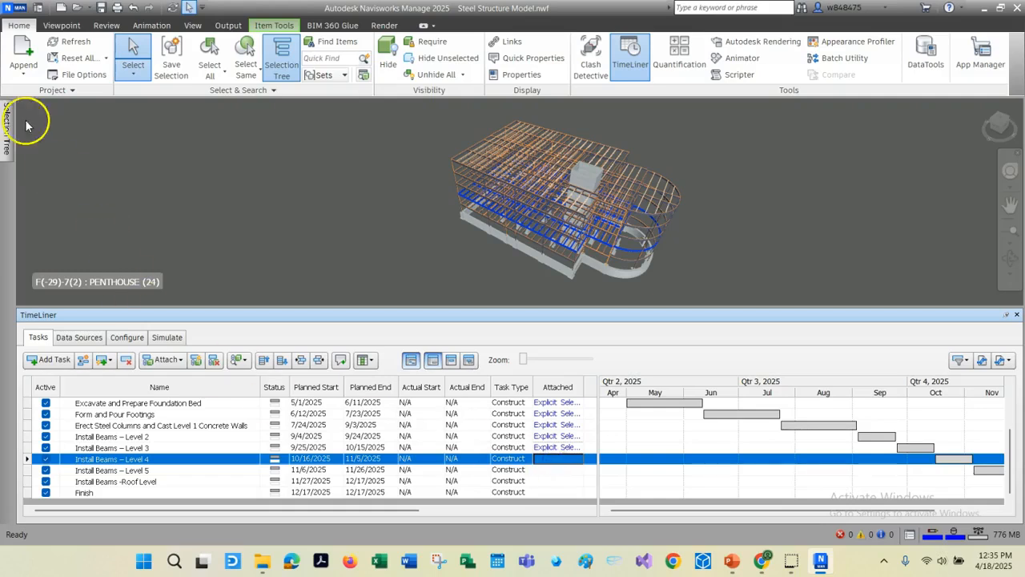
pyautogui.moveTo(13, 120)
pyautogui.click(70, 209)
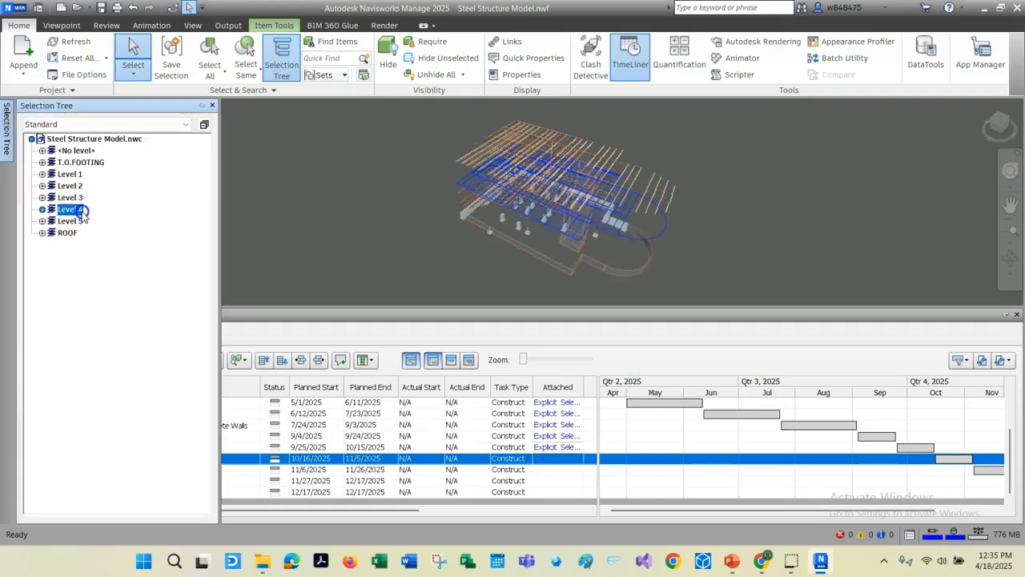
pyautogui.rightClick(552, 458)
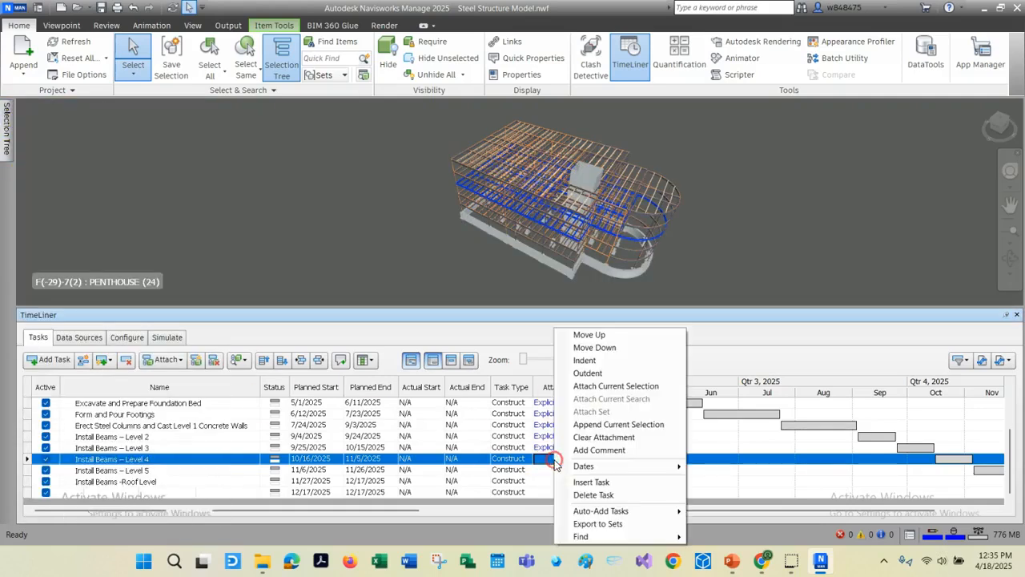
pyautogui.click(604, 385)
# Step: Attach the Level 5 elements as the current selection to the Install Beams – Level 5 task
pyautogui.click(563, 470)
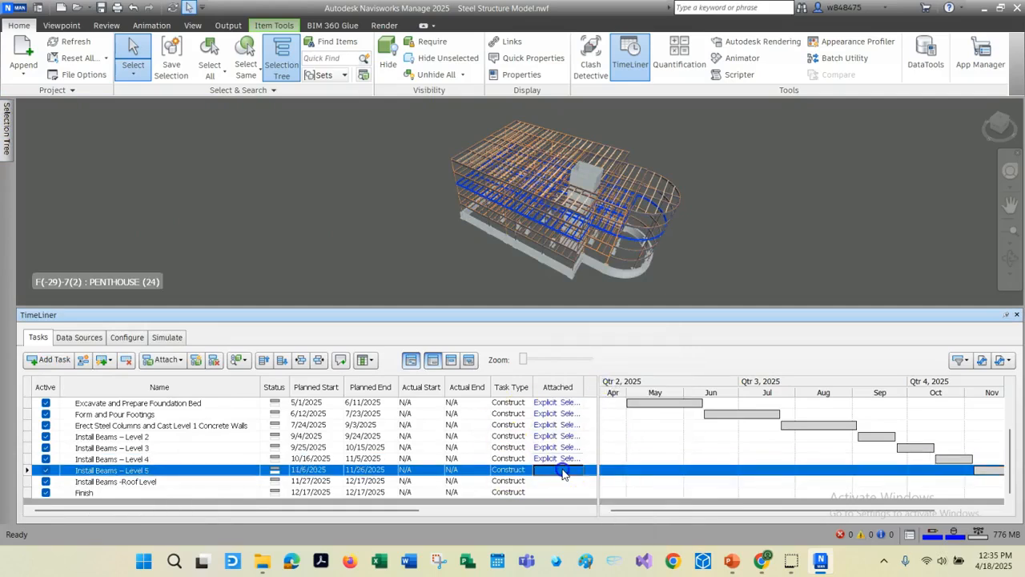
pyautogui.click(7, 128)
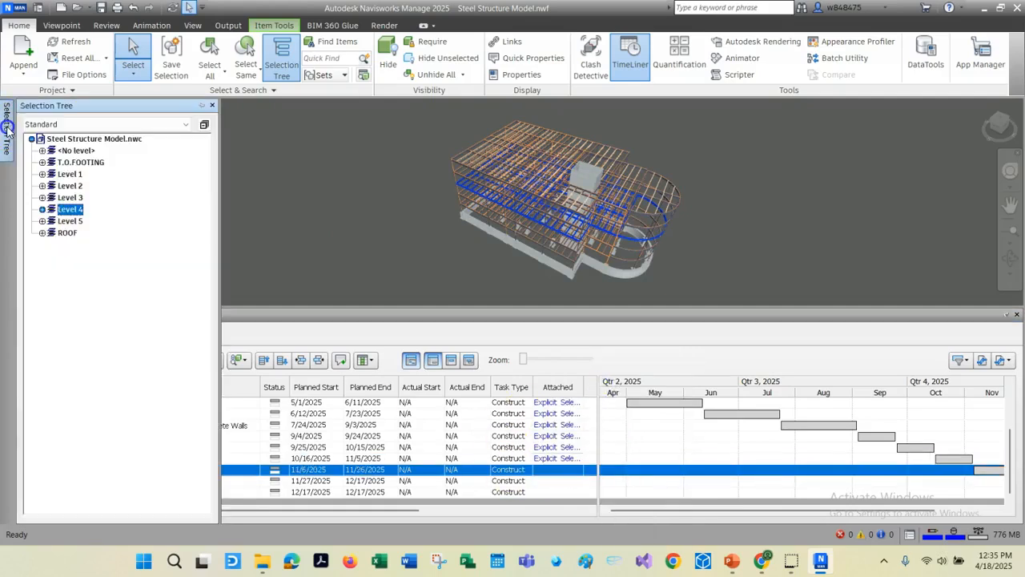
pyautogui.click(70, 221)
pyautogui.rightClick(551, 471)
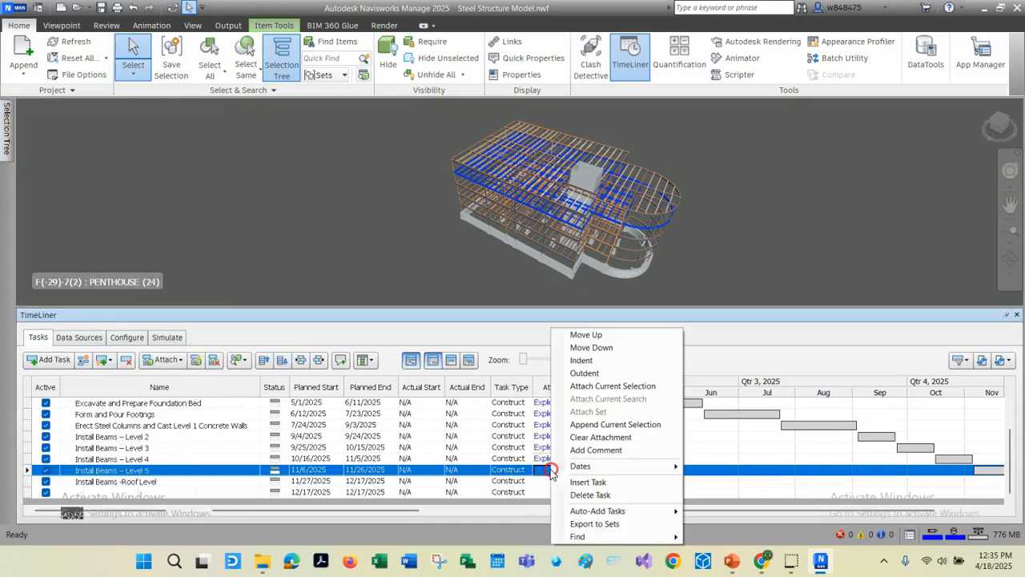
pyautogui.click(592, 386)
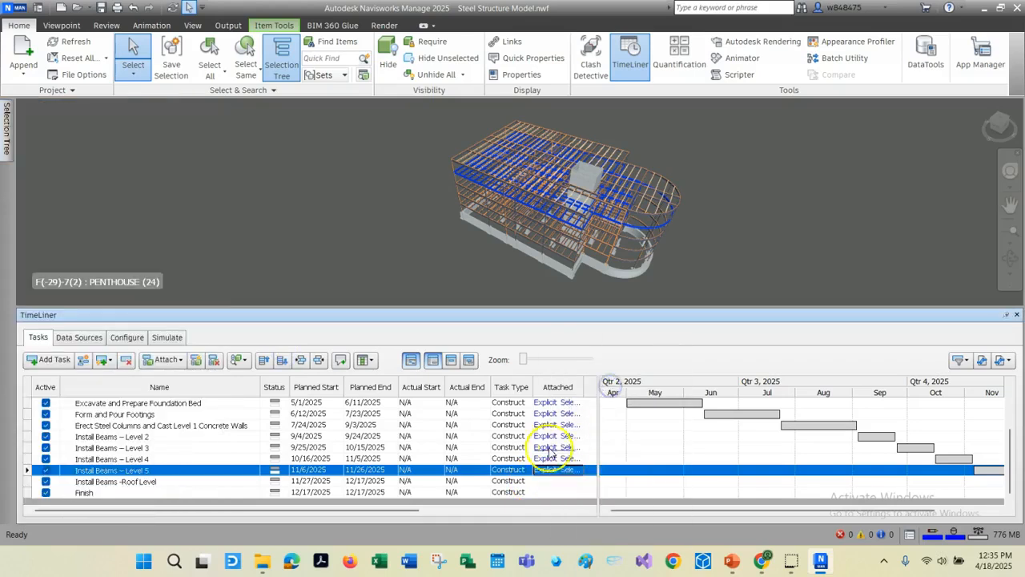
# Step: Attach the ROOF elements as the current selection to the Install Beams -Roof Level task
pyautogui.click(565, 481)
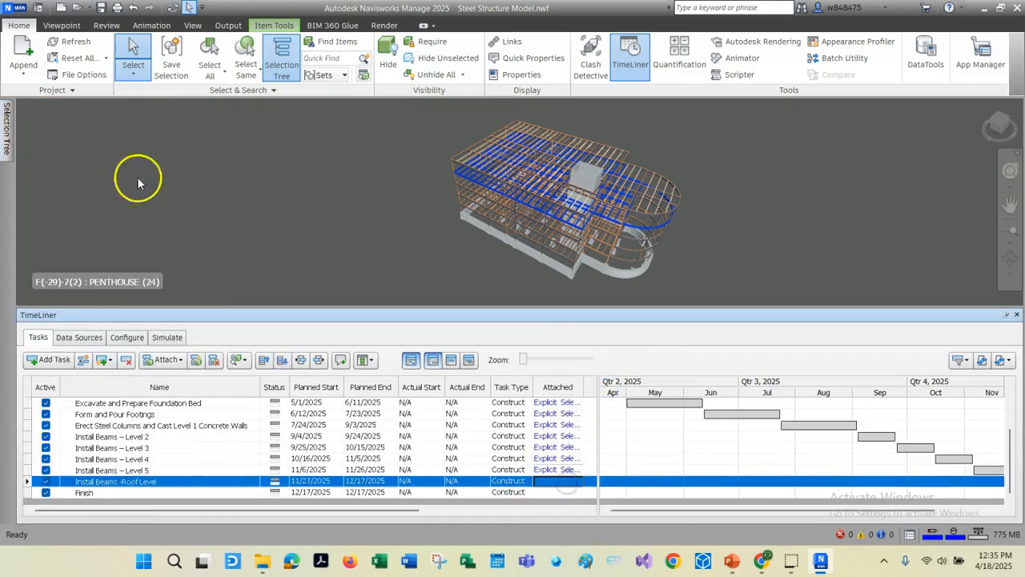
pyautogui.moveTo(8, 128)
pyautogui.click(67, 233)
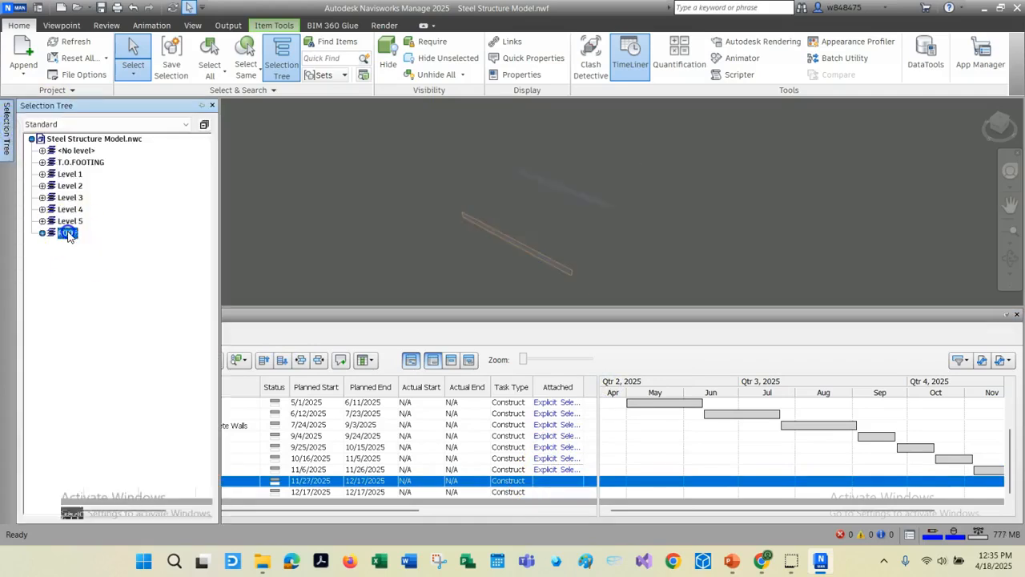
pyautogui.rightClick(550, 481)
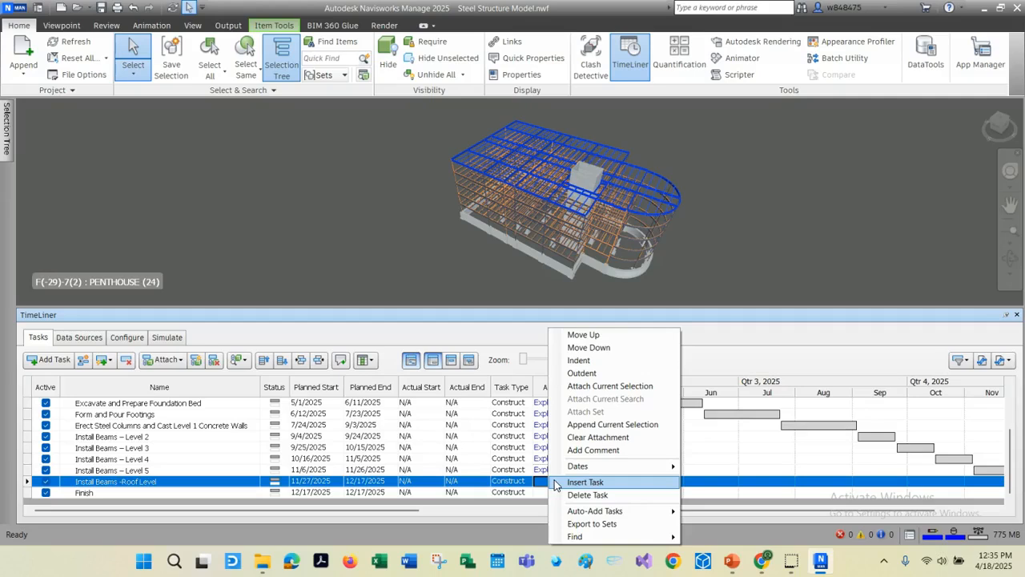
pyautogui.click(593, 385)
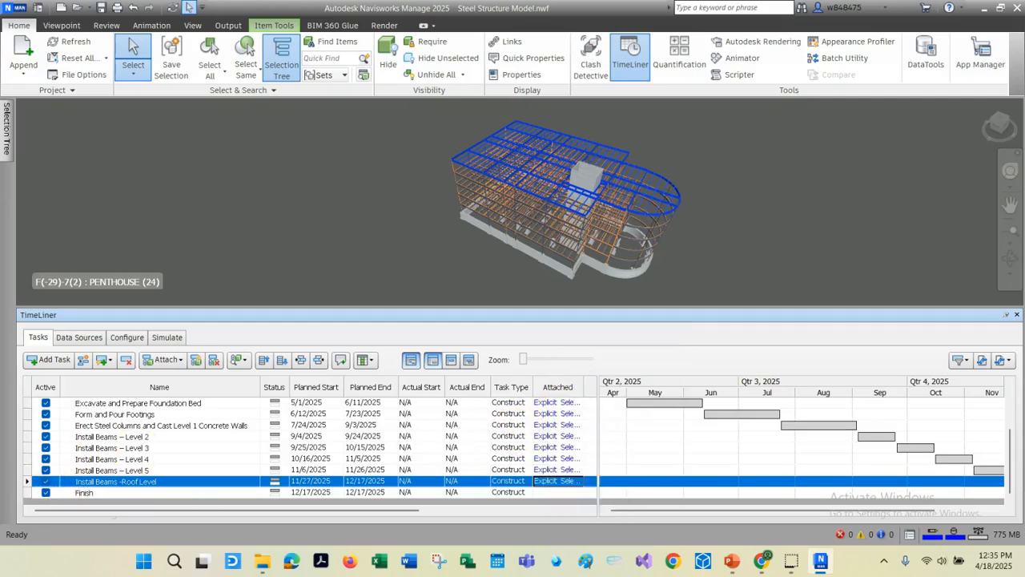
# Step: Play the TimeLiner construction simulation from the 5/1/2025 start through to the 12/17/2025 end
pyautogui.click(166, 337)
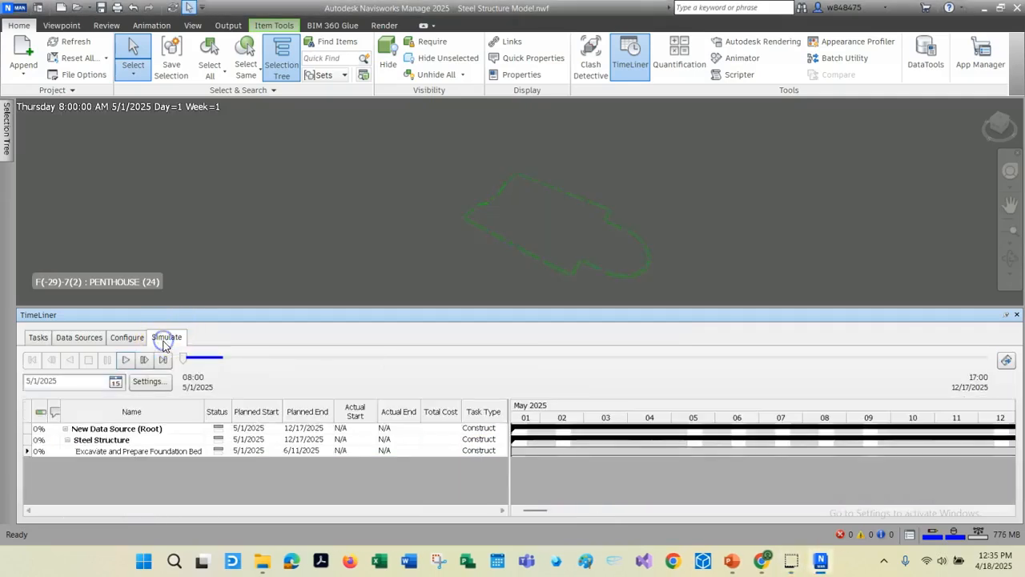
pyautogui.click(127, 361)
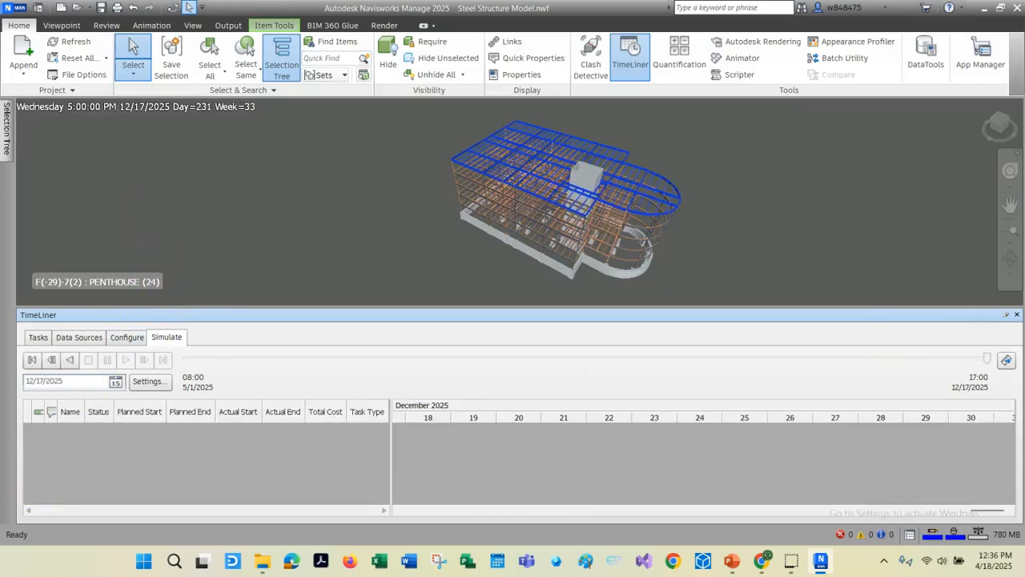
# Step: Add the currently active tasks field ($TASKS) to the end of the overlay text in the simulation settings and accept it
pyautogui.click(149, 381)
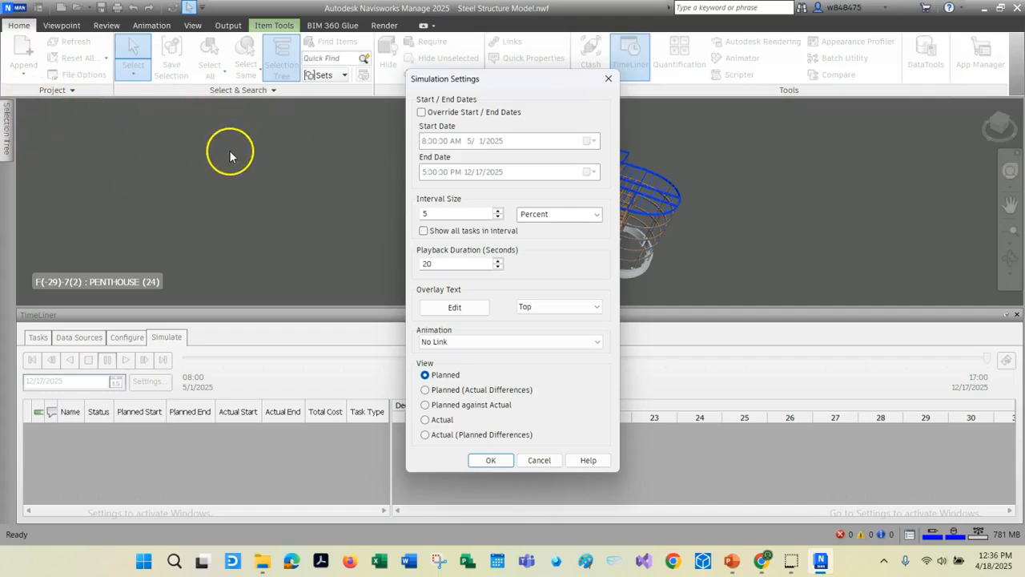
pyautogui.click(473, 309)
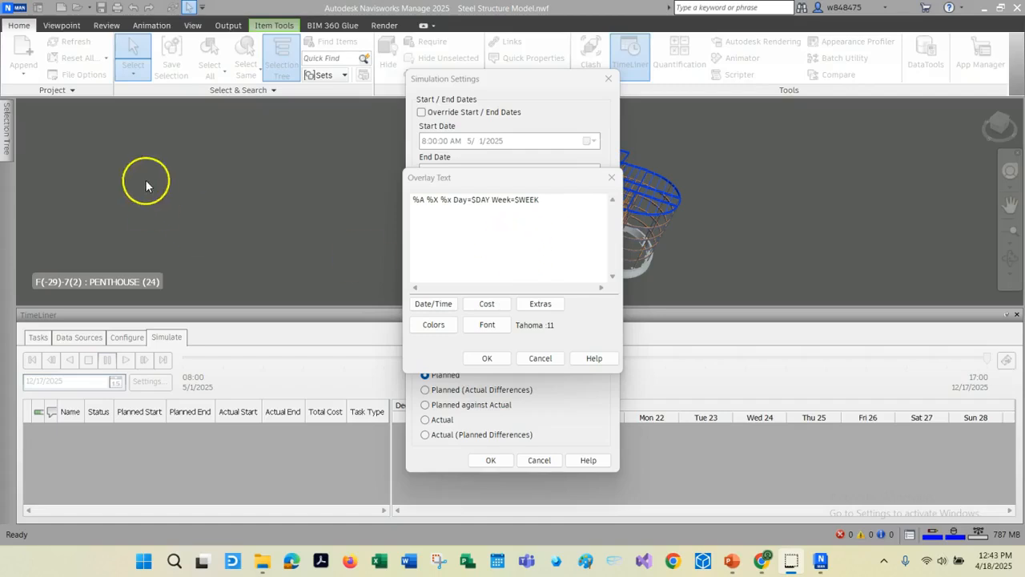
pyautogui.click(553, 308)
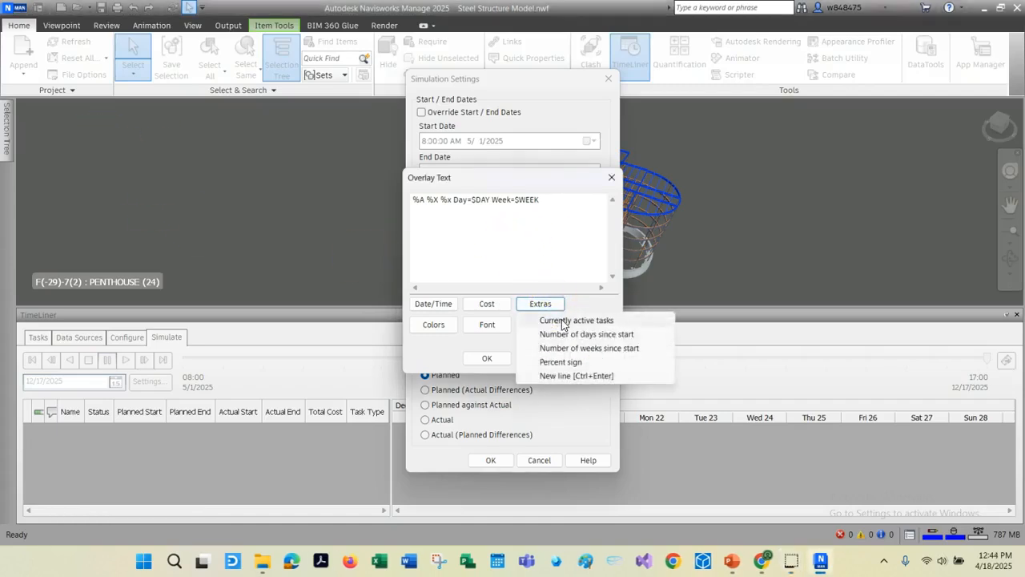
pyautogui.click(562, 320)
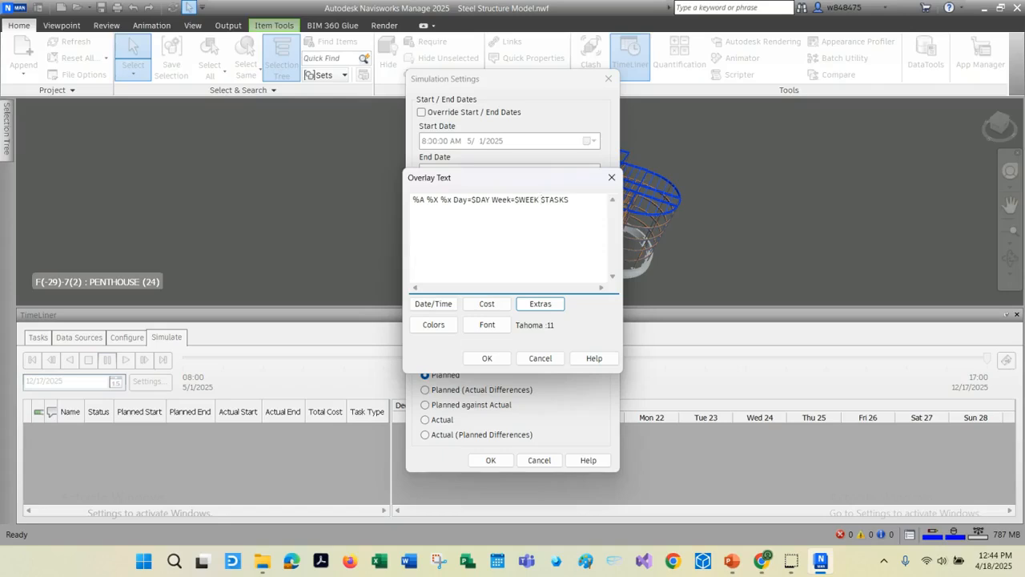
pyautogui.click(582, 201)
pyautogui.click(478, 216)
pyautogui.click(583, 207)
pyautogui.press('Return')
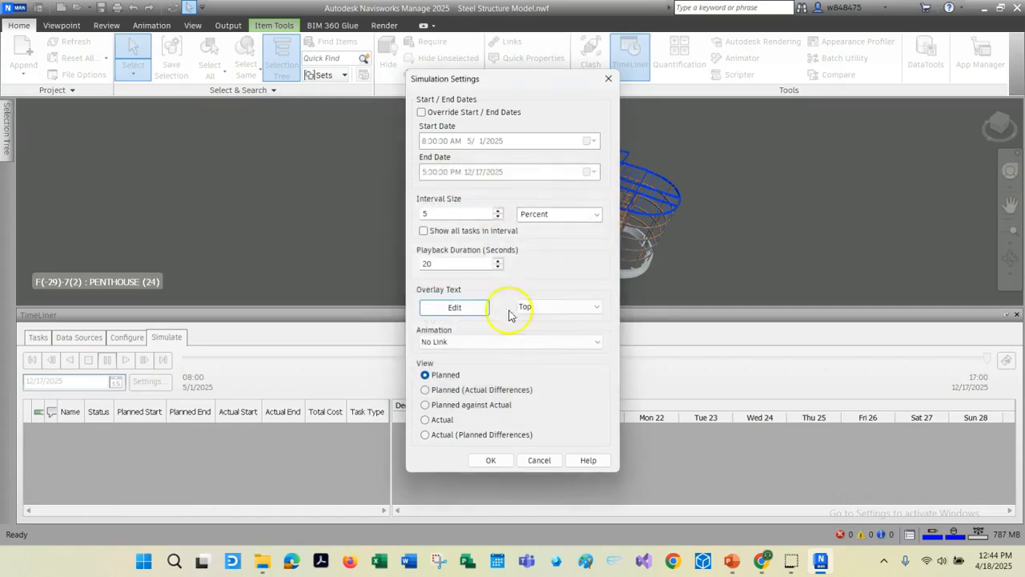
# Step: Append the author's full name after $TASKS in the simulation overlay text and accept the text
pyautogui.click(469, 307)
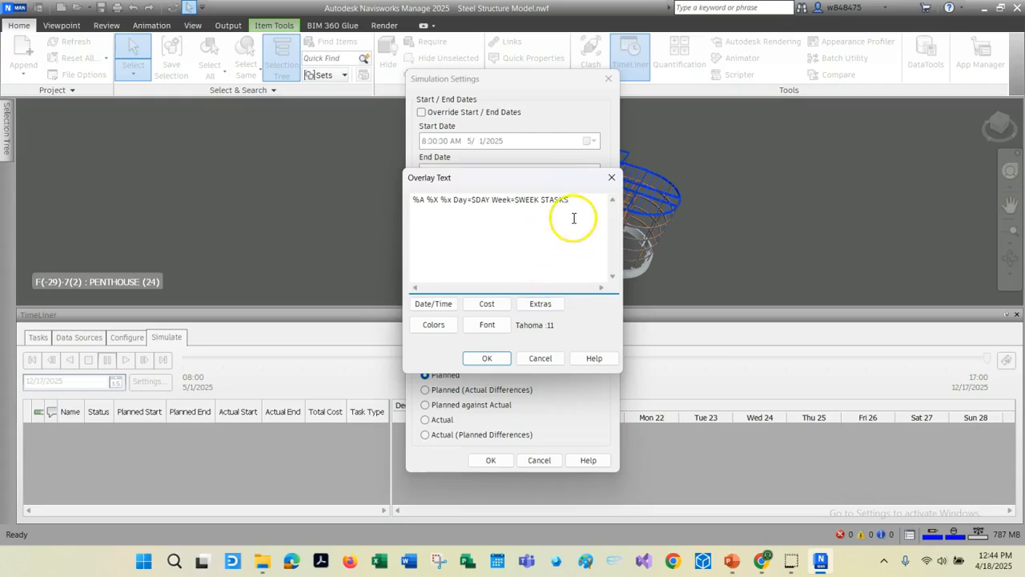
pyautogui.write('Mohsen Foroughi')
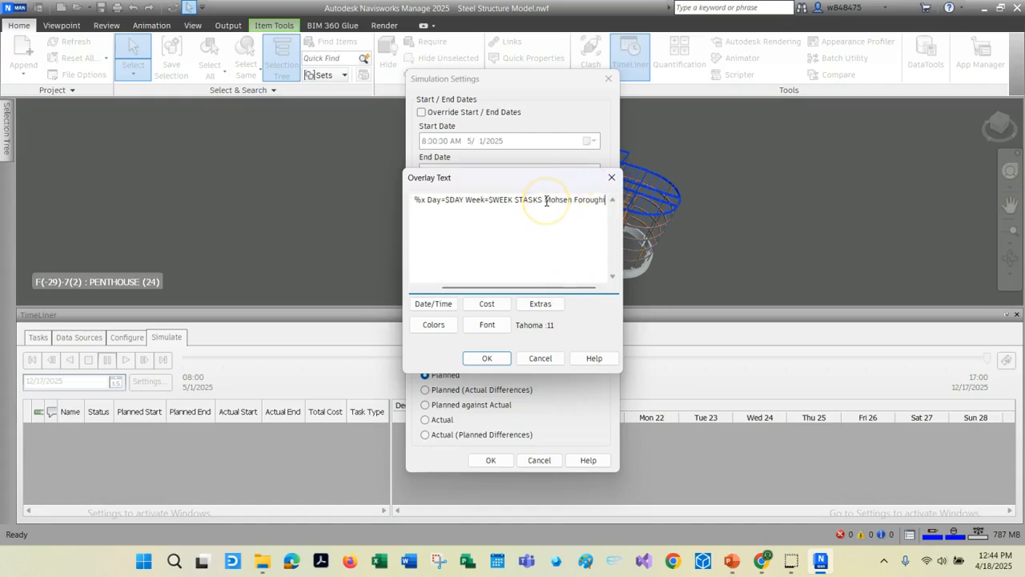
pyautogui.click(497, 357)
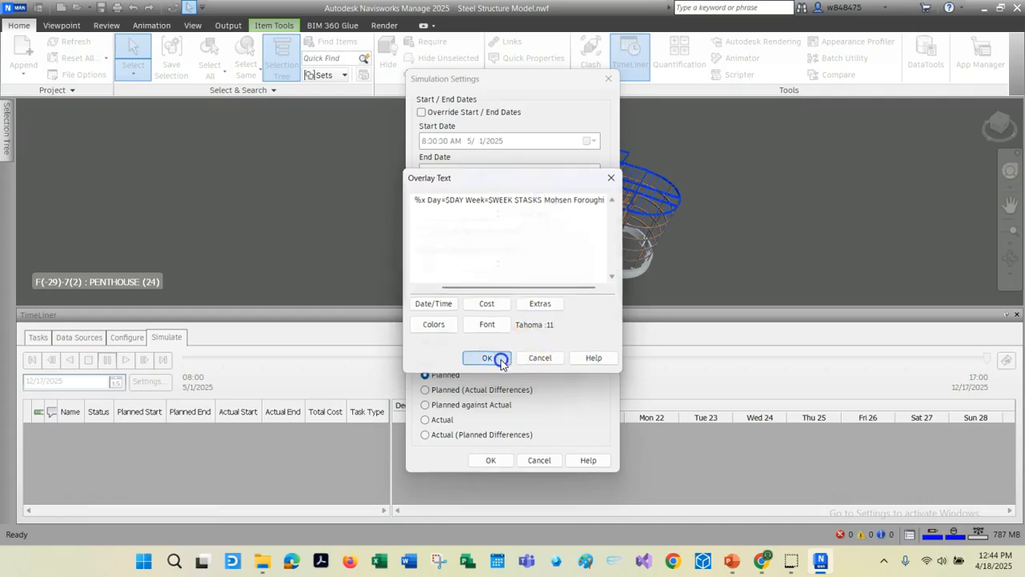
# Step: Accept the simulation settings and set up an animation export of the TimeLiner simulation with the Viewport renderer
pyautogui.click(493, 459)
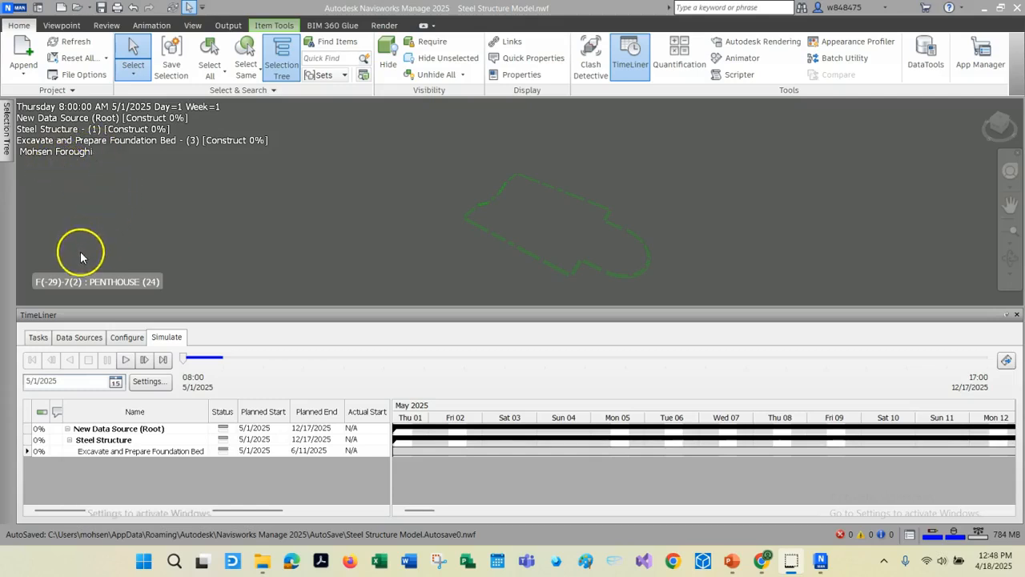
pyautogui.click(1008, 362)
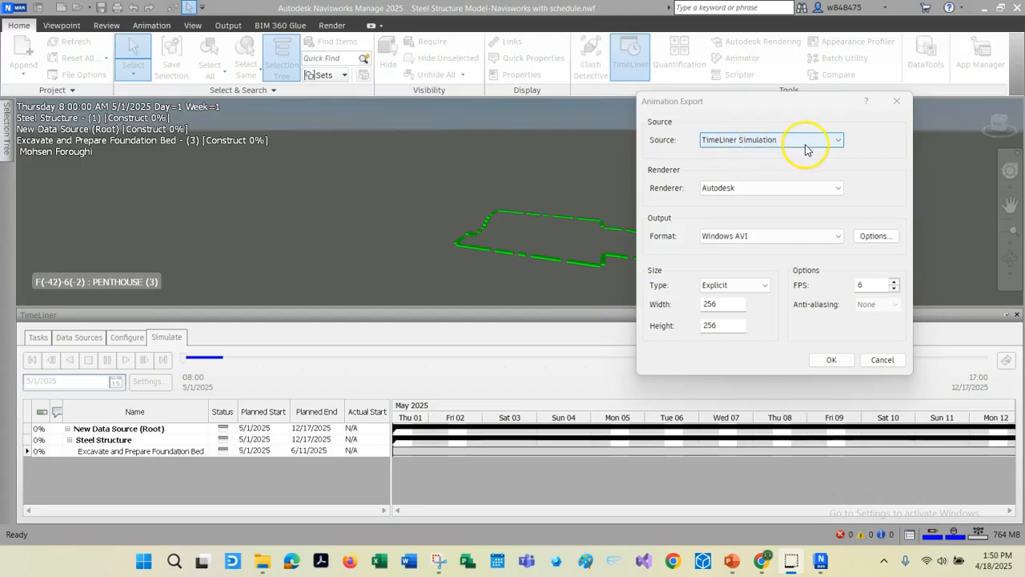
pyautogui.click(839, 189)
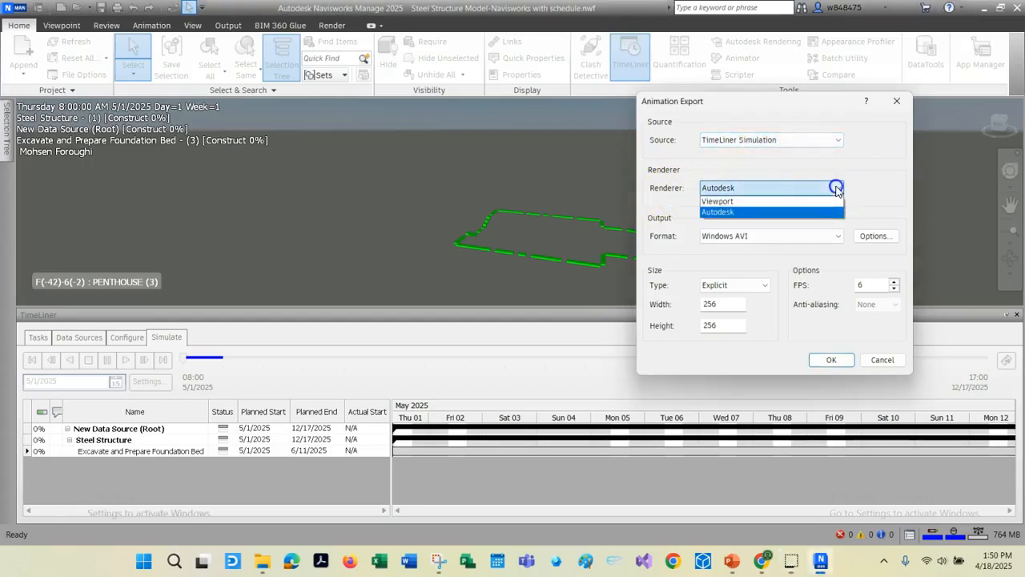
pyautogui.click(731, 202)
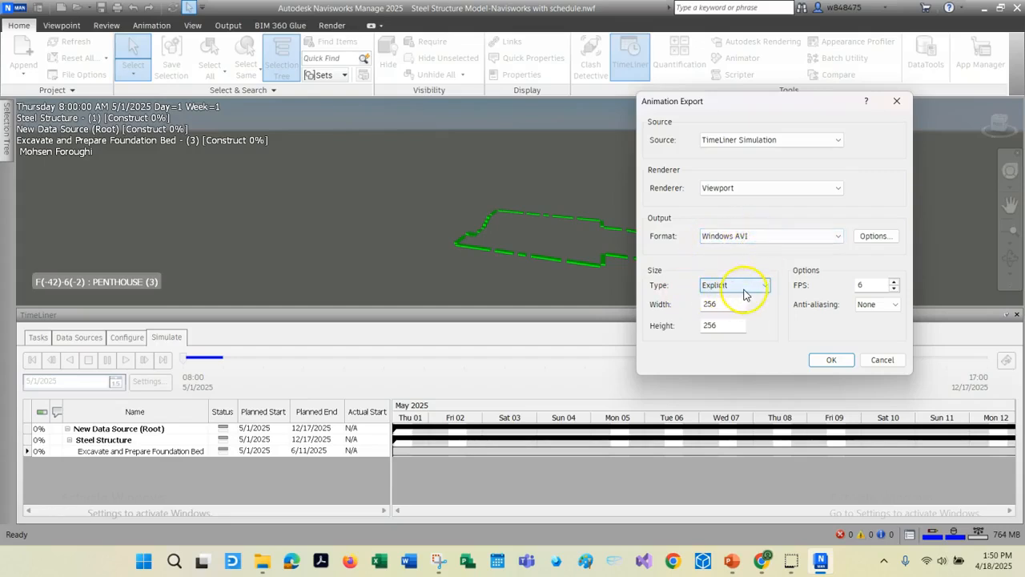
# Step: Set the export size to 1920 by 1080 and save the AVI as Steel Structure Model-Navisworks with schedule-TimeLiner in the Navisworks-2025 folder
pyautogui.moveTo(722, 325); pyautogui.dragTo(681, 308)
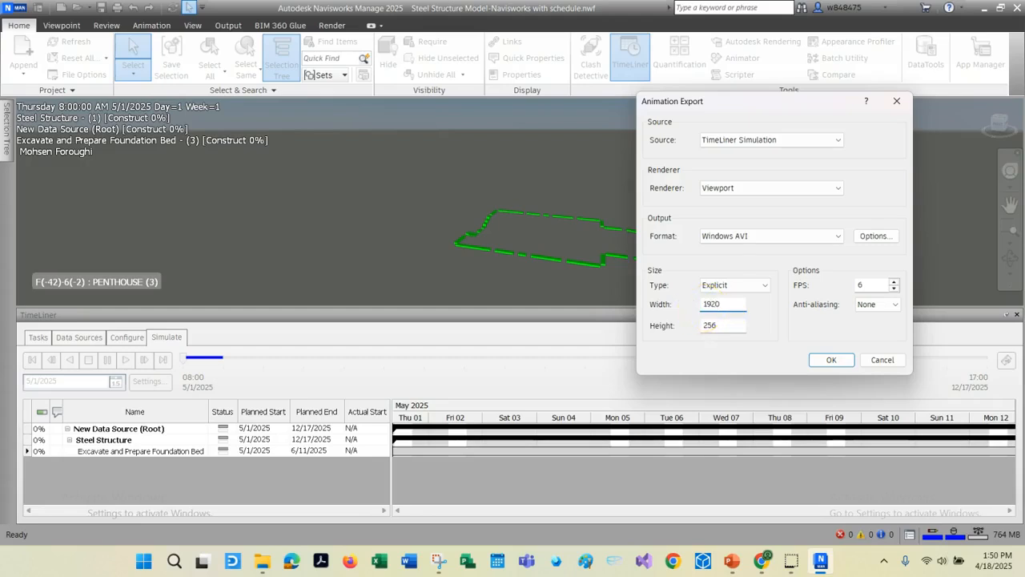
pyautogui.moveTo(711, 325); pyautogui.dragTo(687, 327)
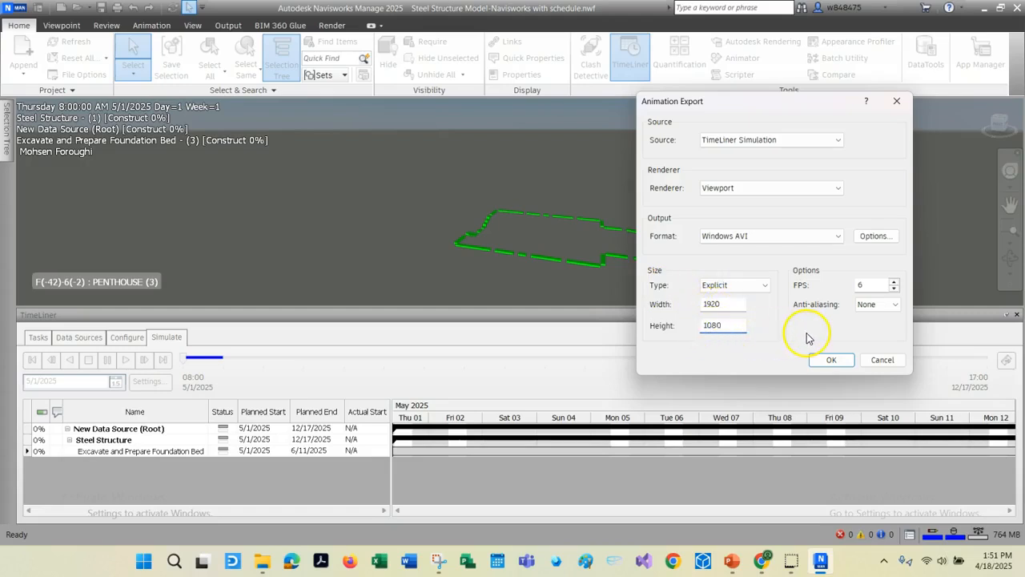
pyautogui.click(831, 360)
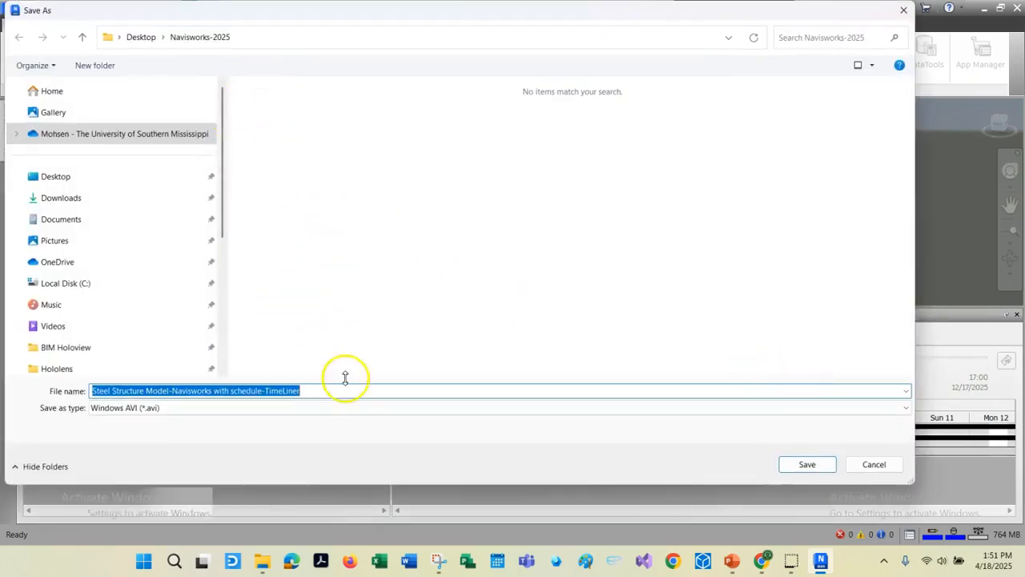
pyautogui.click(318, 392)
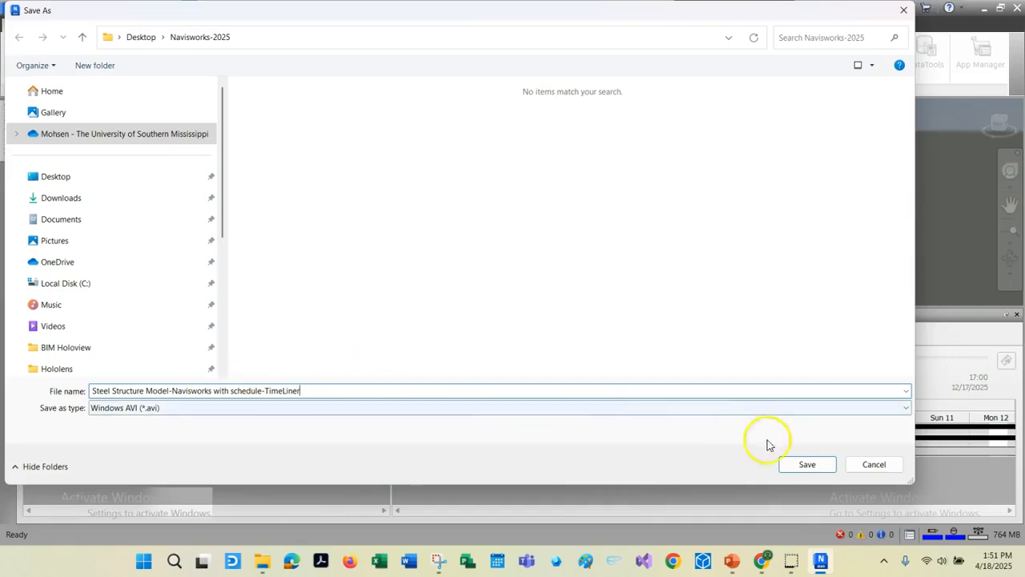
pyautogui.click(821, 467)
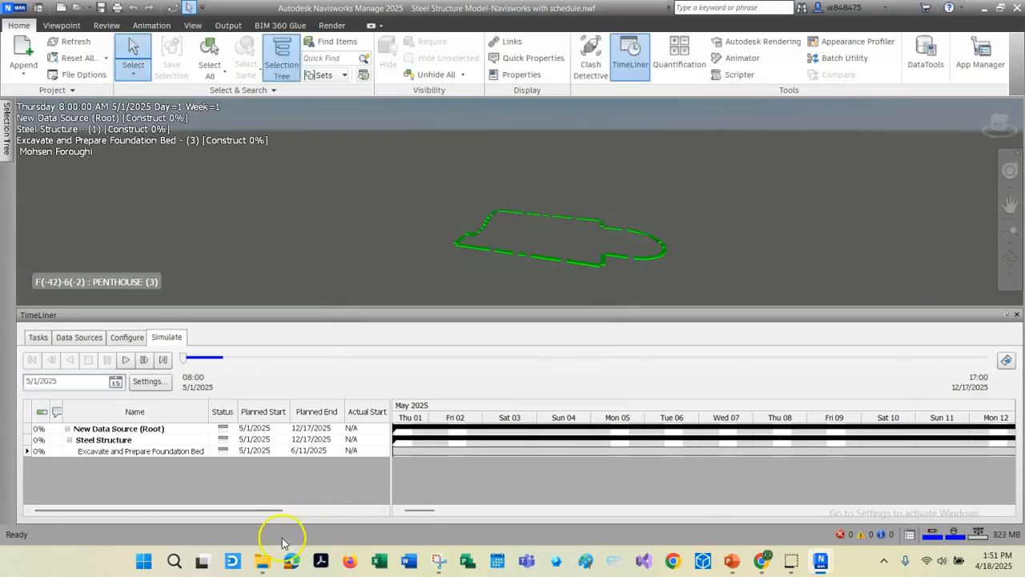
# Step: Play the exported TimeLiner AVI from the Navisworks-2025 folder, close it, and return to the Navisworks TimeLiner task list
pyautogui.click(261, 558)
pyautogui.moveTo(244, 493)
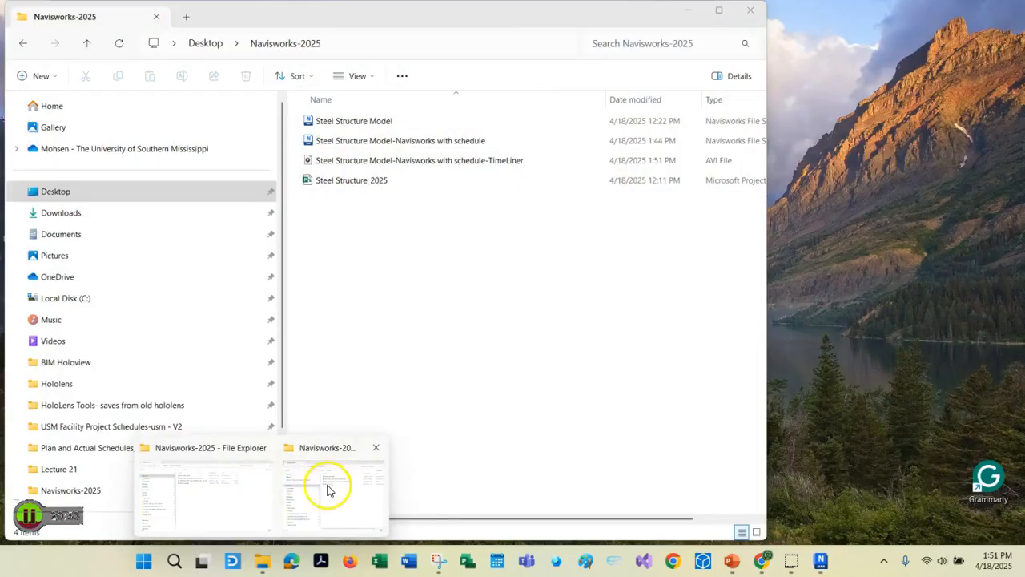
pyautogui.click(327, 490)
pyautogui.click(488, 160)
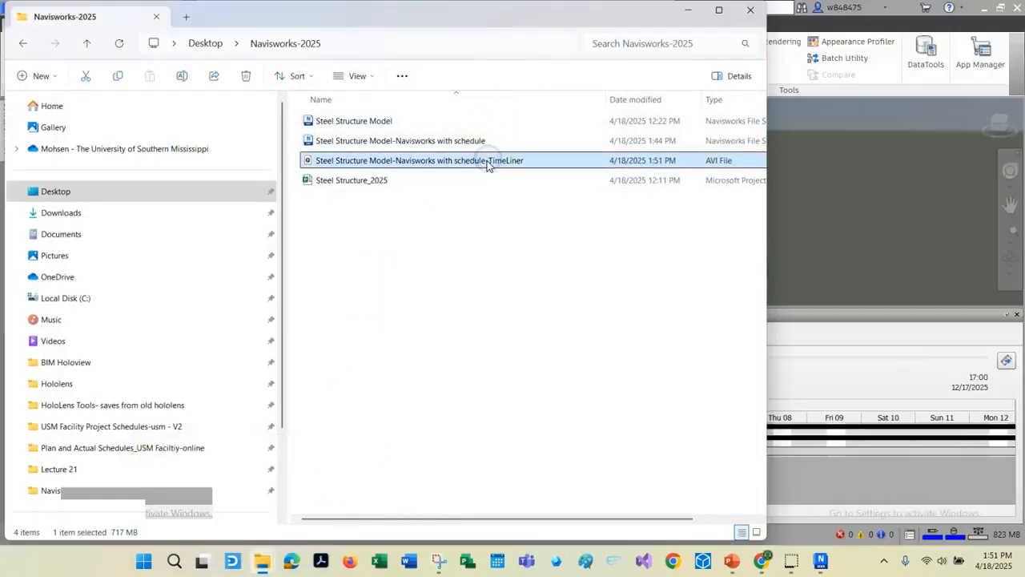
pyautogui.doubleClick(488, 160)
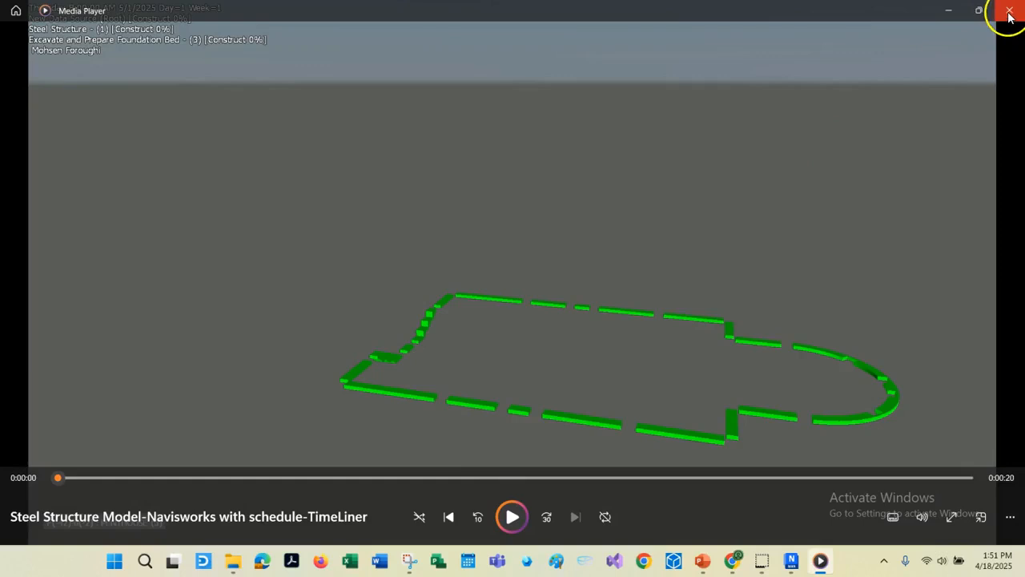
pyautogui.click(1008, 16)
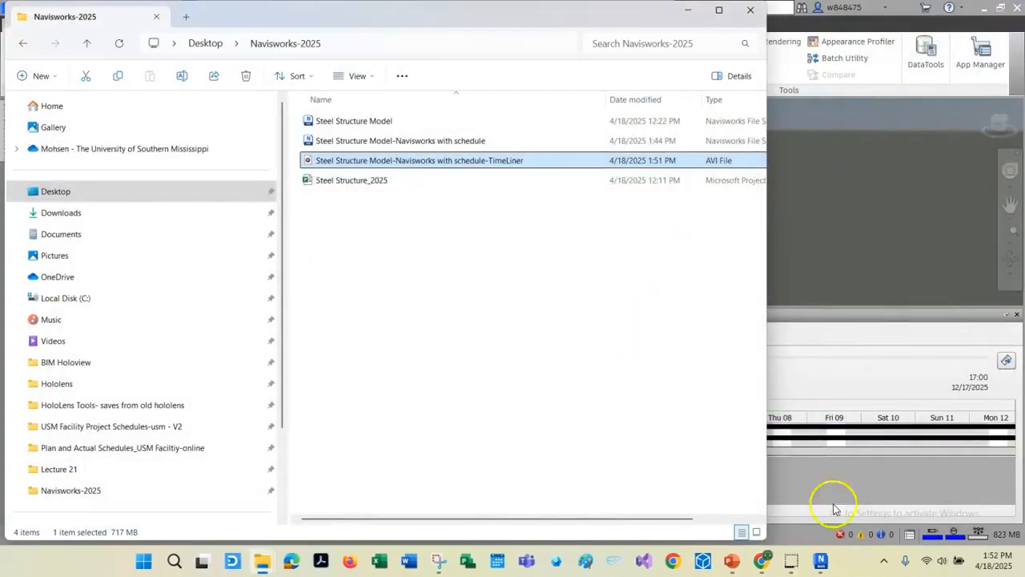
pyautogui.click(833, 509)
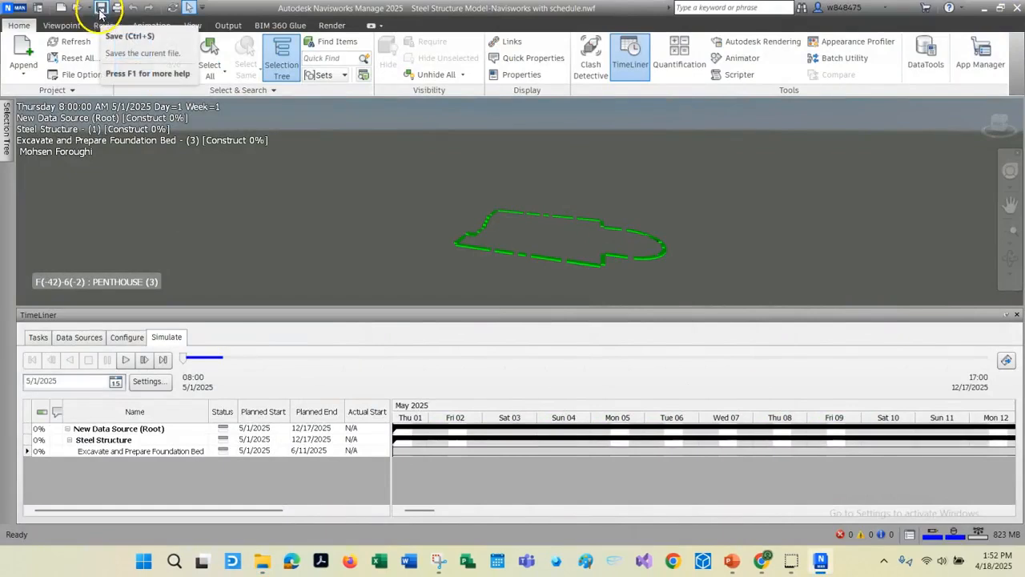
pyautogui.click(38, 338)
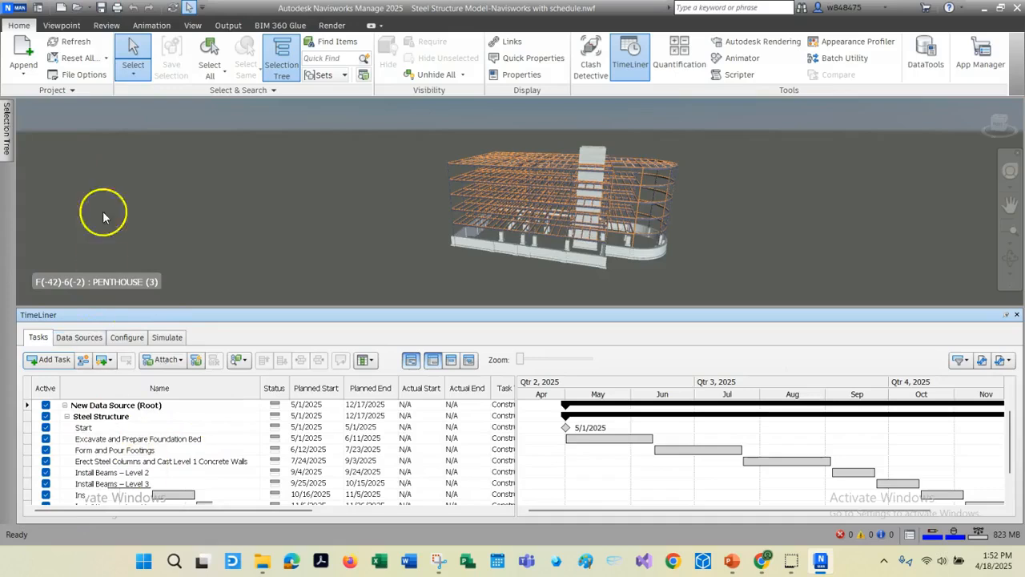
pyautogui.click(6, 8)
pyautogui.click(56, 134)
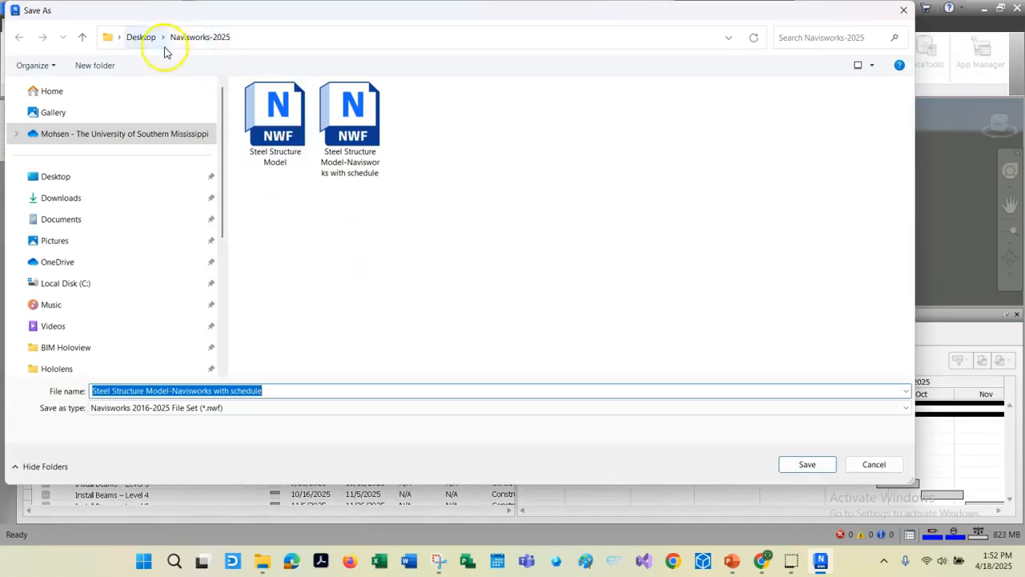
pyautogui.click(282, 391)
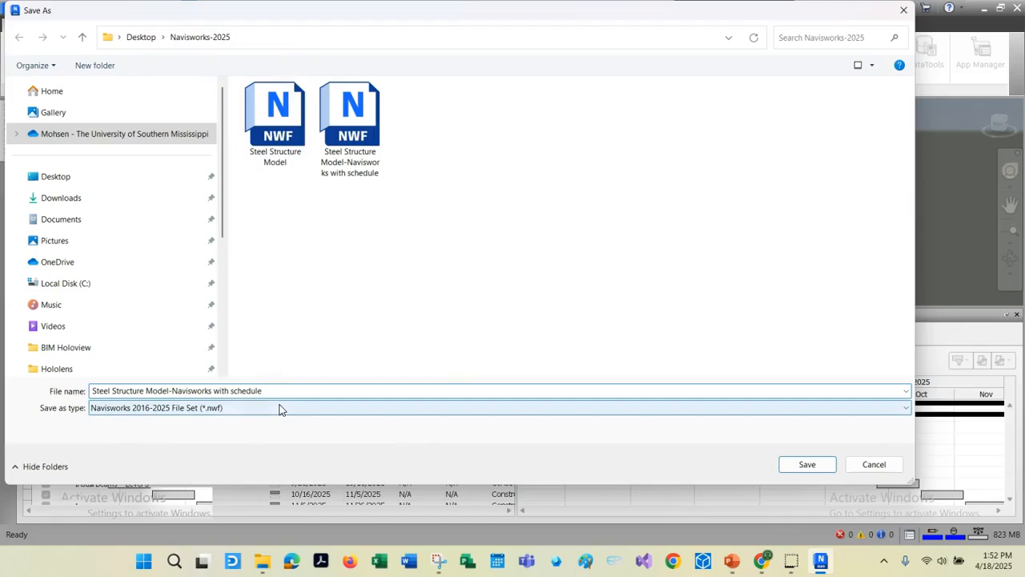
pyautogui.moveTo(263, 391); pyautogui.dragTo(169, 390)
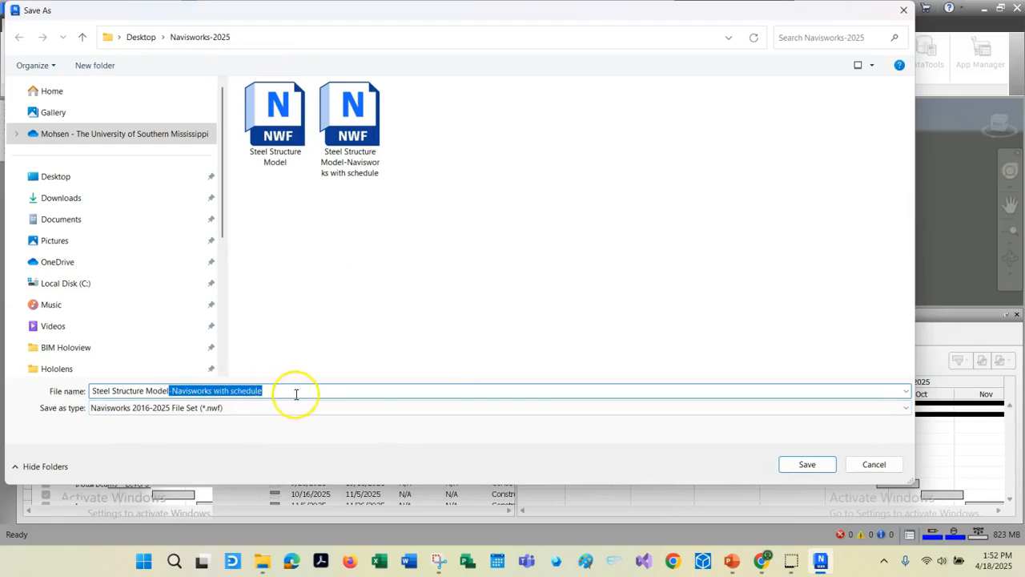
pyautogui.click(809, 465)
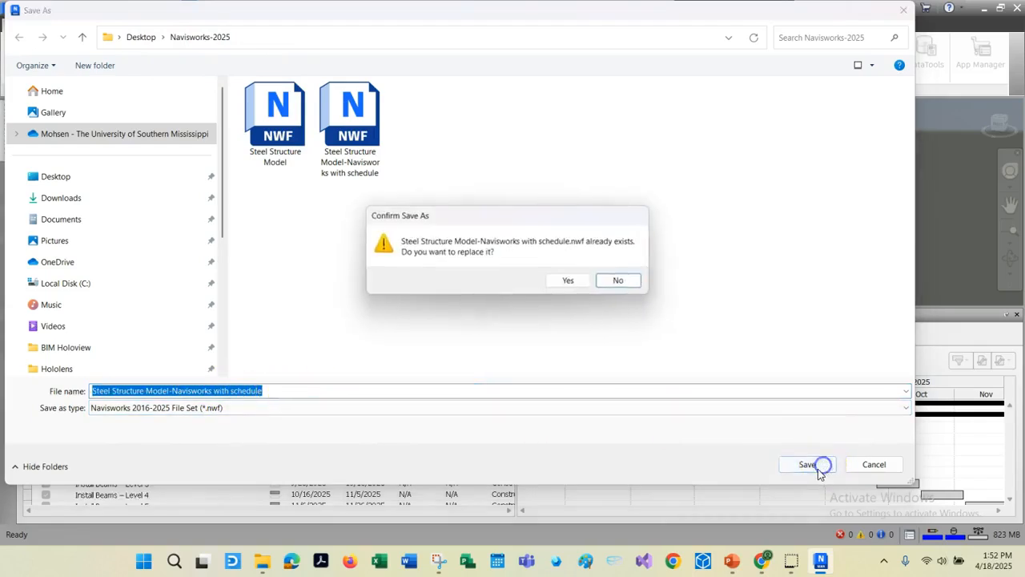
pyautogui.click(618, 280)
pyautogui.click(900, 9)
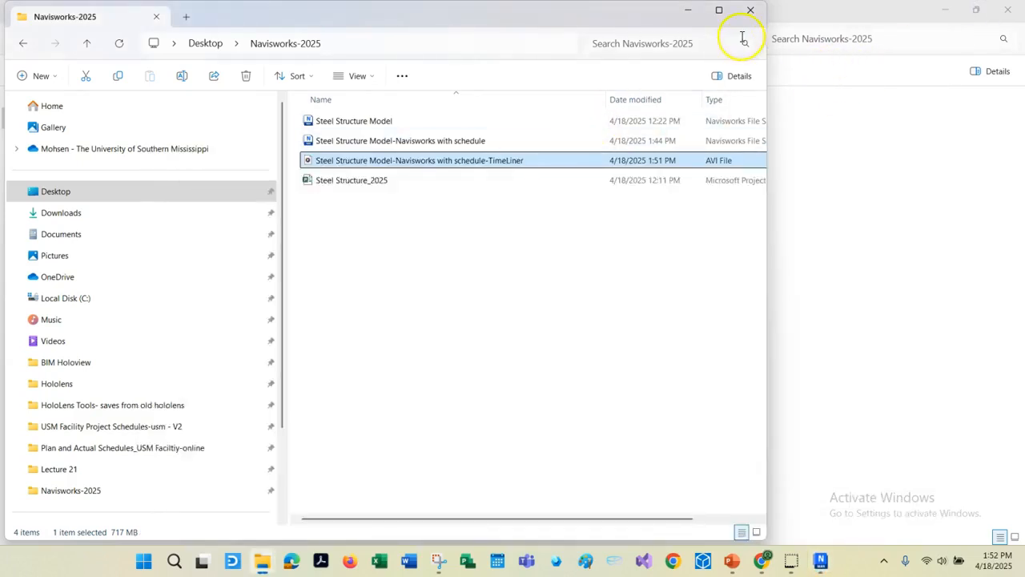
# Step: In File Explorer, compress the Steel Structure Model-Navisworks with schedule file and its TimeLiner AVI into one ZIP file, and return to Navisworks
pyautogui.click(720, 11)
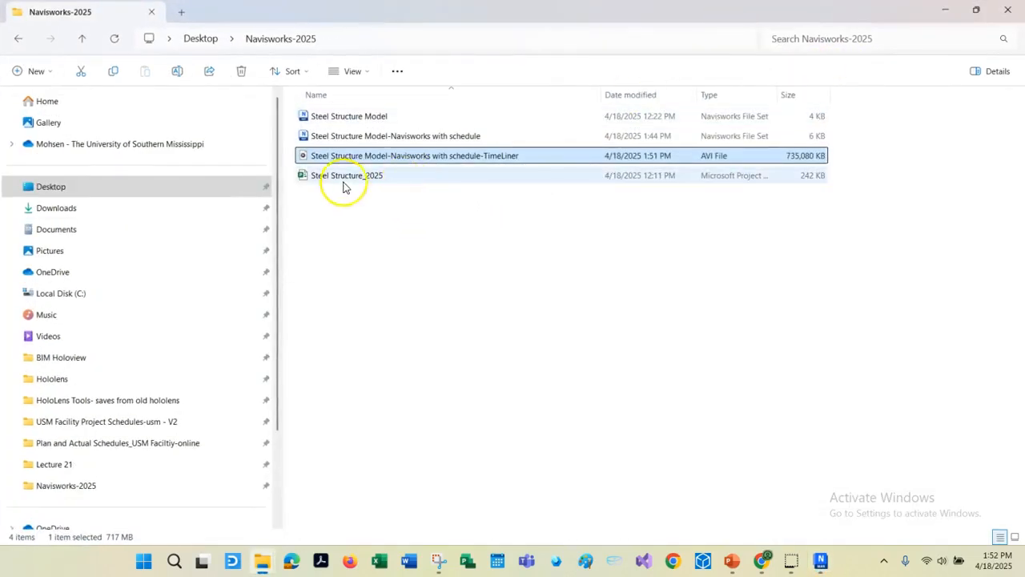
pyautogui.click(438, 136)
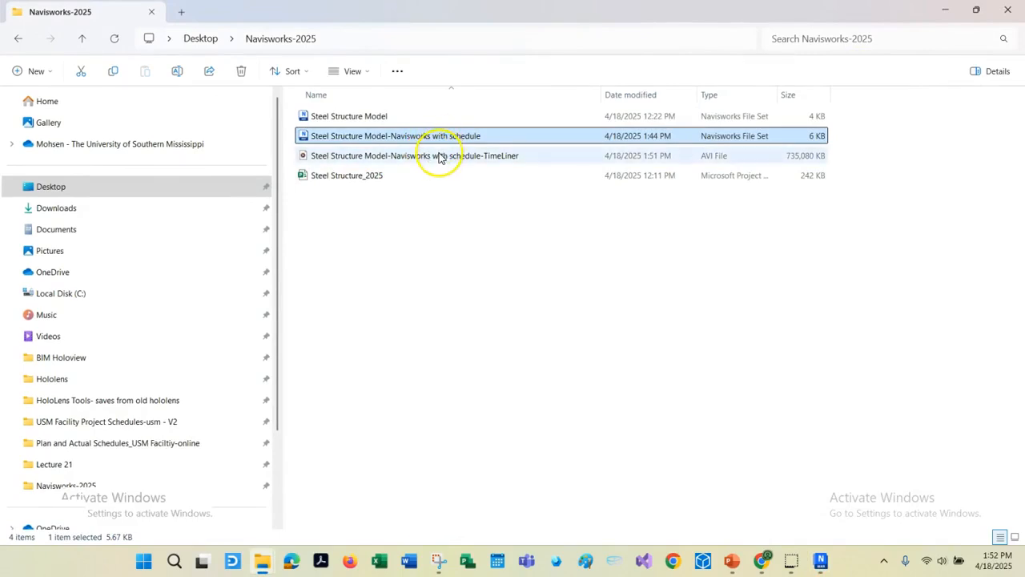
pyautogui.keyDown('ctrl'); pyautogui.click(433, 159); pyautogui.keyUp('ctrl')
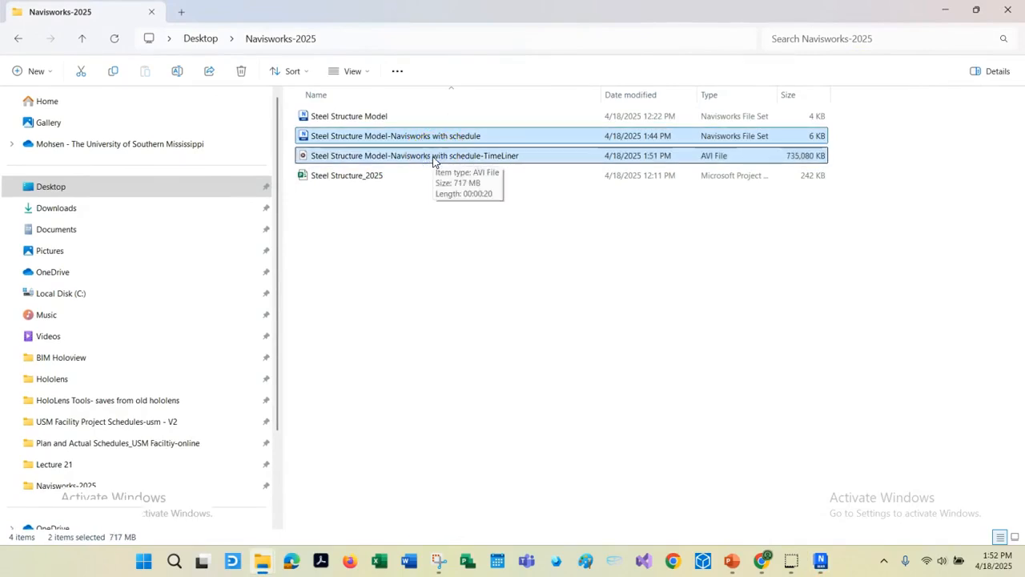
pyautogui.rightClick(433, 159)
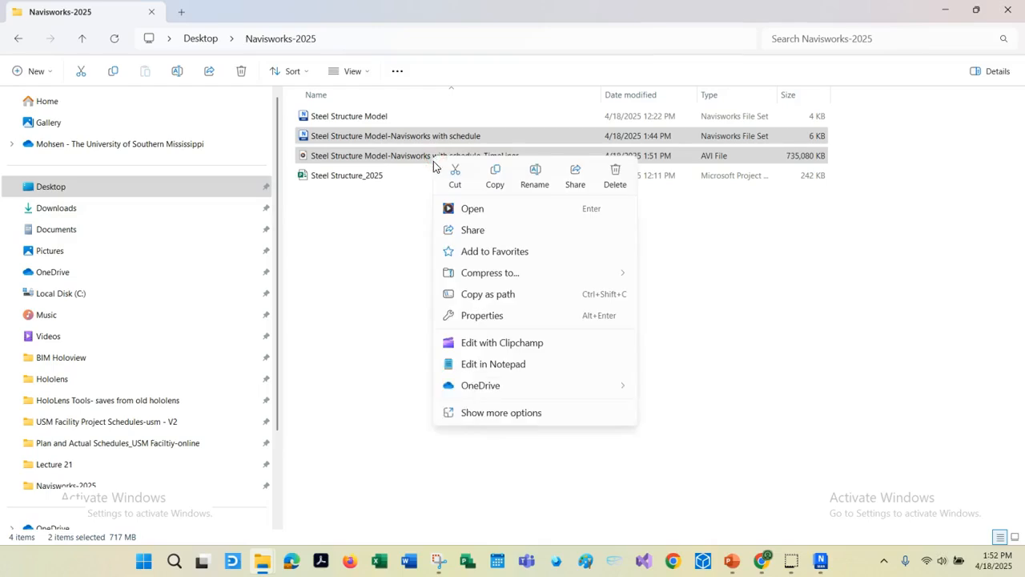
pyautogui.moveTo(486, 272)
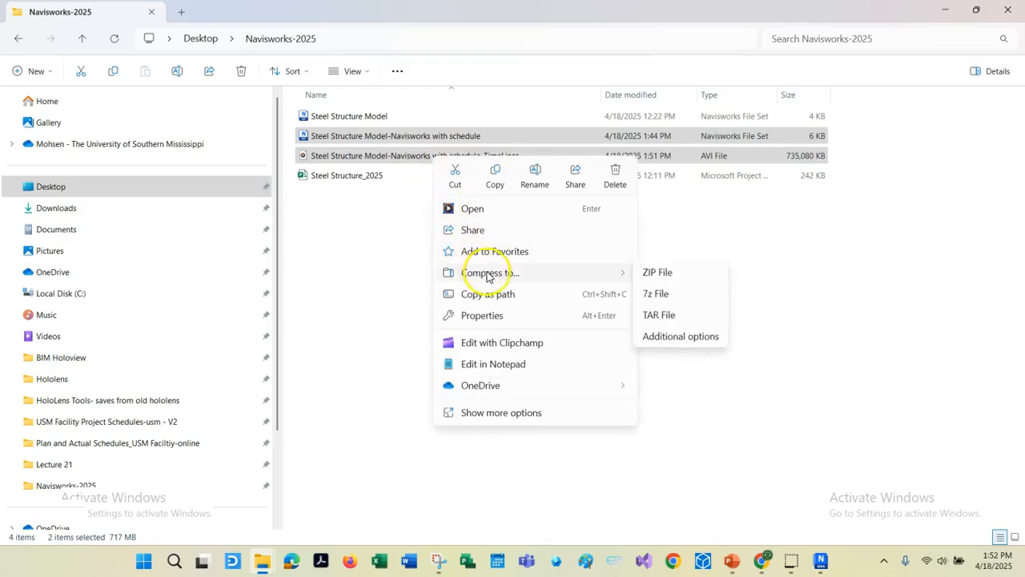
pyautogui.click(655, 275)
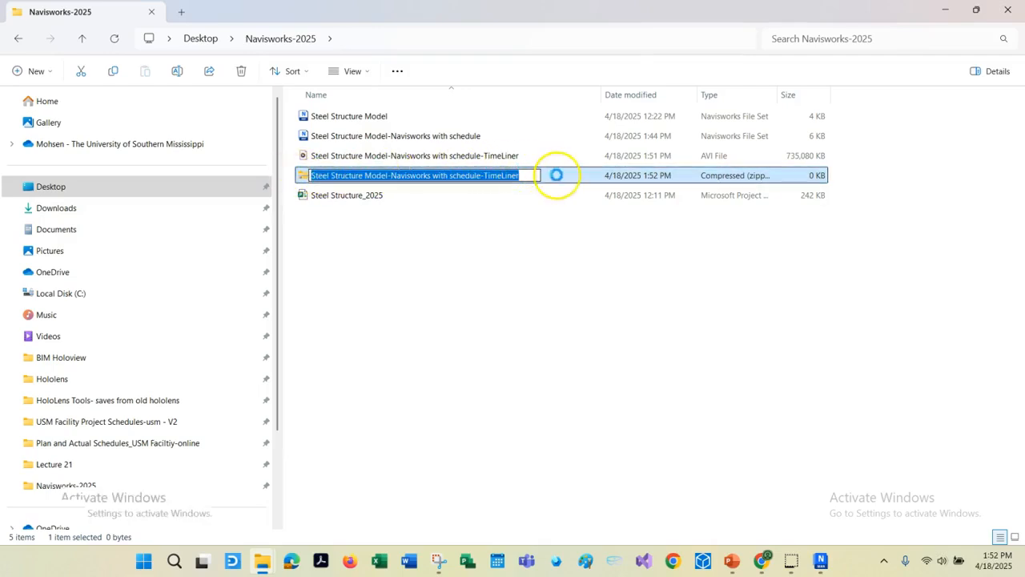
pyautogui.press('Return')
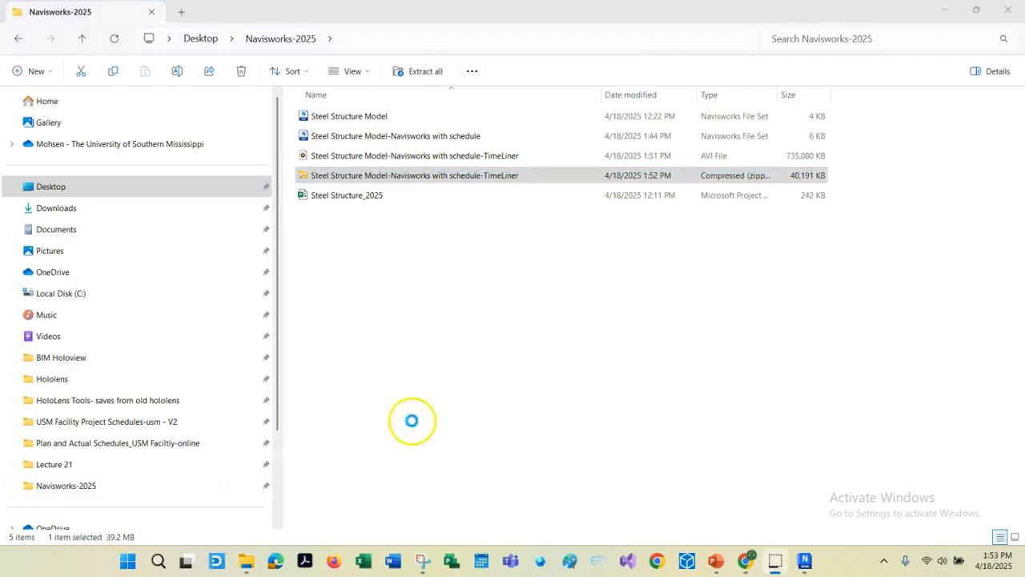
pyautogui.click(821, 563)
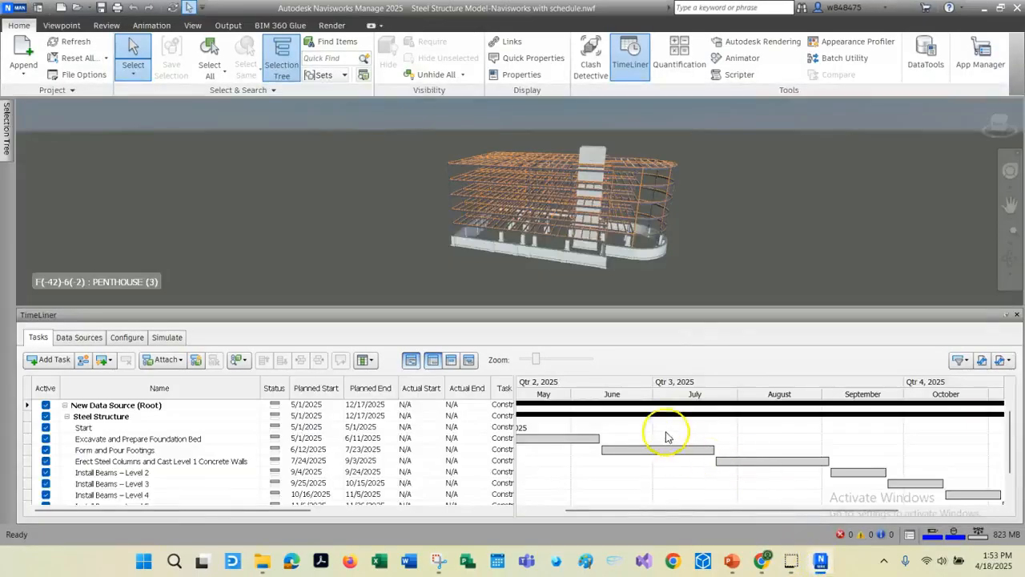